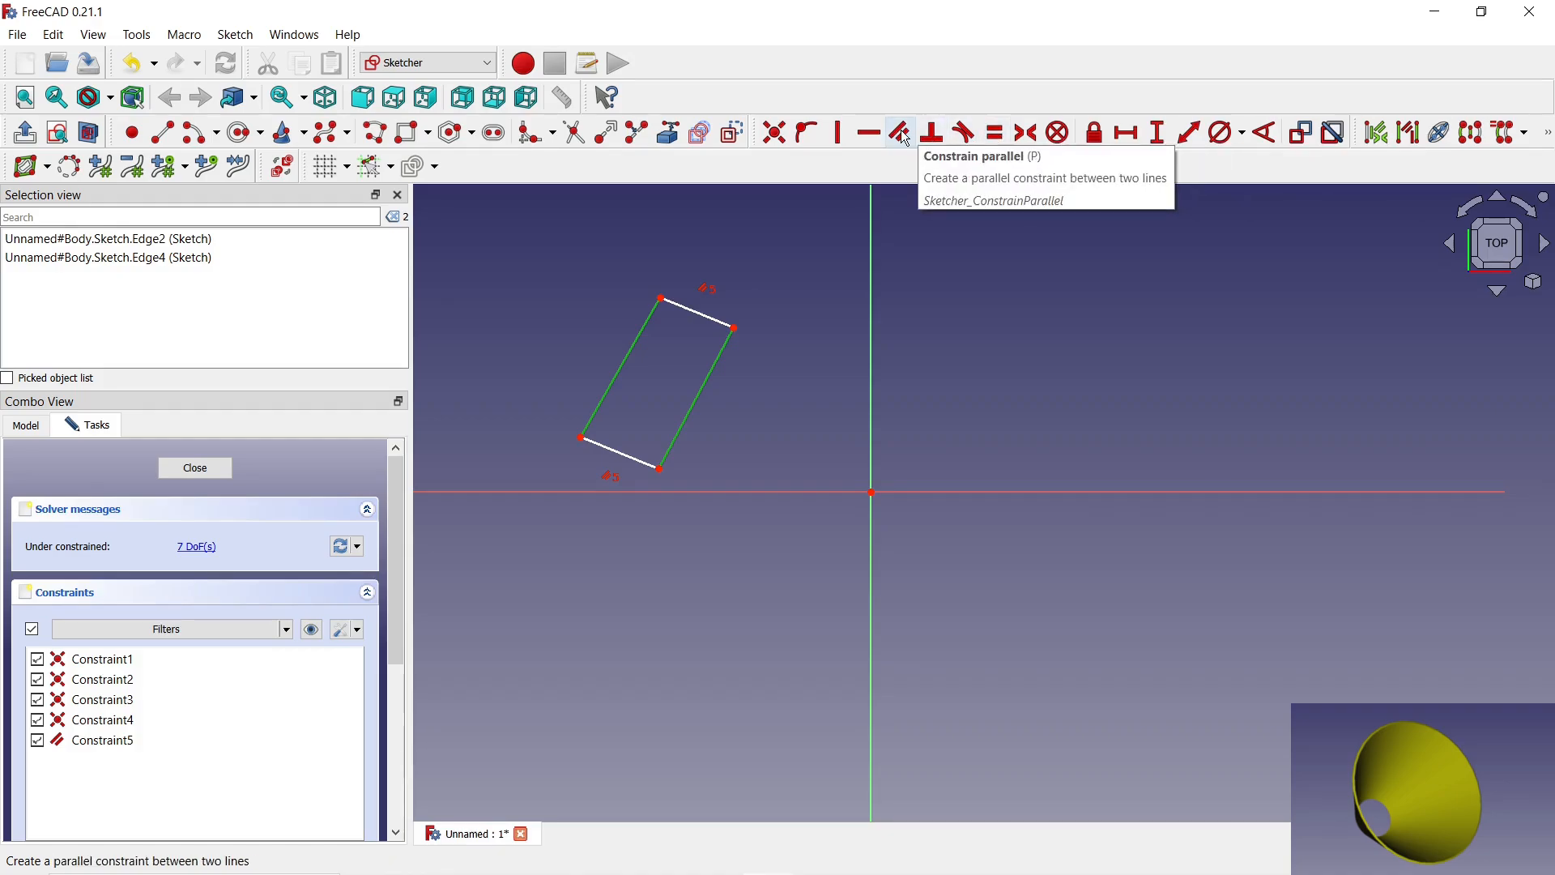
- Make the quadrilateral's two long edges parallel, and make its upper short edge perpendicular to the adjacent long edge
{"action": "left_click", "coordinate": [900, 133]}
{"action": "mouse_move", "coordinate": [737, 330]}
{"action": "left_mouse_down"}
{"action": "mouse_move", "coordinate": [720, 296]}
{"action": "mouse_move", "coordinate": [746, 366]}
{"action": "mouse_move", "coordinate": [755, 341]}
{"action": "mouse_move", "coordinate": [664, 316]}
{"action": "mouse_move", "coordinate": [762, 349]}
{"action": "left_mouse_up"}
{"action": "left_click", "coordinate": [739, 335]}
{"action": "left_click", "coordinate": [739, 367]}
{"action": "left_click", "coordinate": [933, 133]}
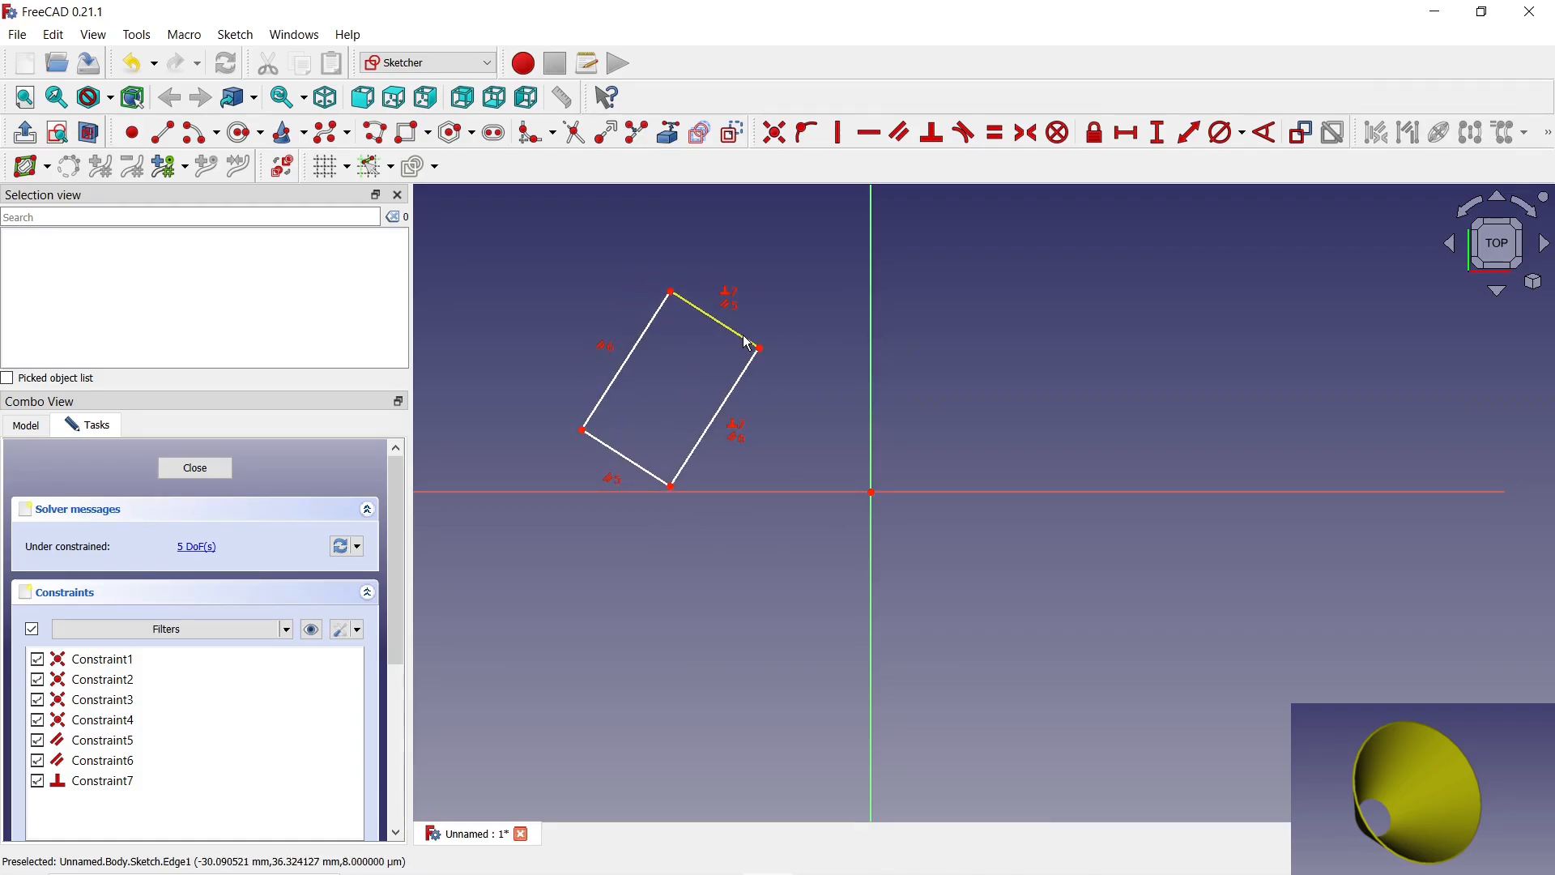
- Constrain the length of the rectangle's upper short edge to 2 mm
{"action": "left_click", "coordinate": [1189, 132]}
{"action": "left_click", "coordinate": [739, 331]}
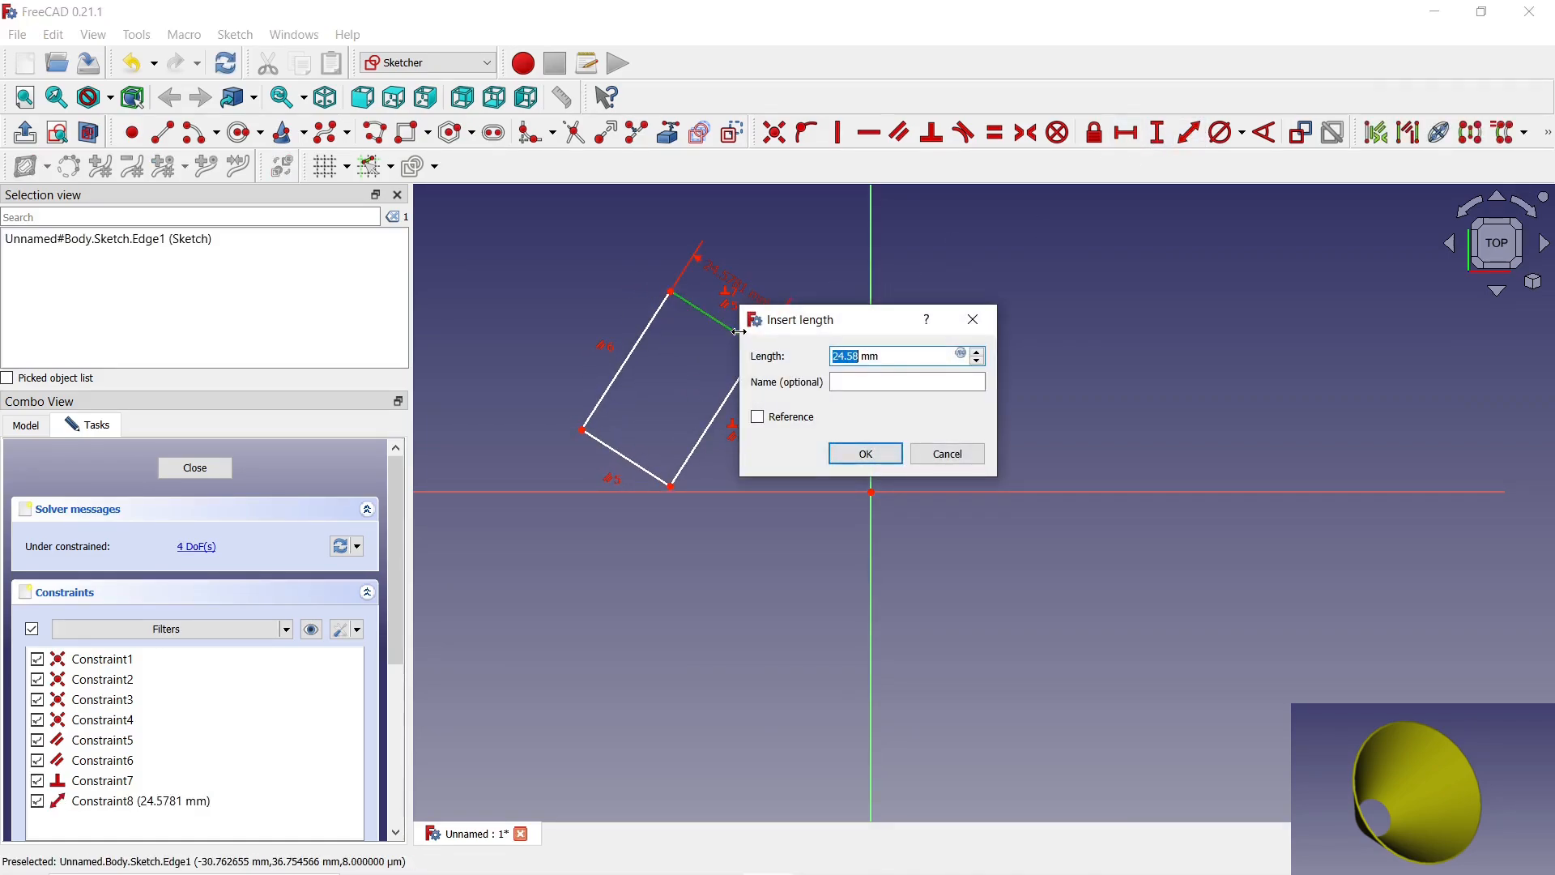
{"action": "type", "text": "2"}
{"action": "left_click", "coordinate": [861, 454]}
- Reposition the thin rectangle's upper end, and set its upper right corner's horizontal distance from the vertical axis to 20 mm
{"action": "scroll", "coordinate": [705, 305], "scroll_direction": "up", "scroll_amount": 5}
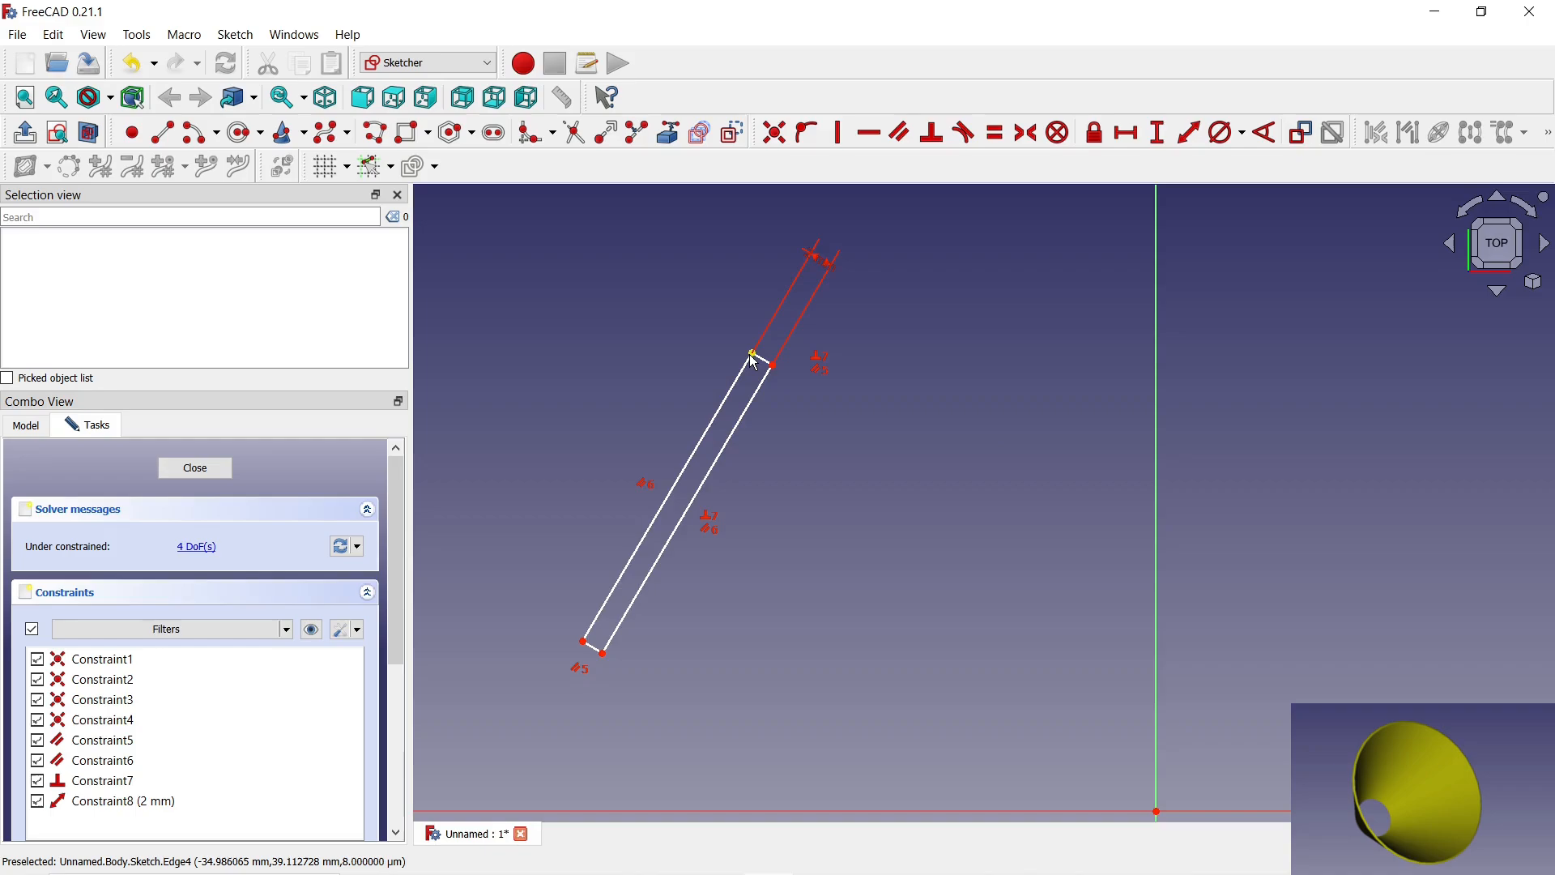
{"action": "left_click_drag", "start_coordinate": [751, 354], "coordinate": [785, 268]}
{"action": "scroll", "coordinate": [735, 363], "scroll_direction": "down", "scroll_amount": 3}
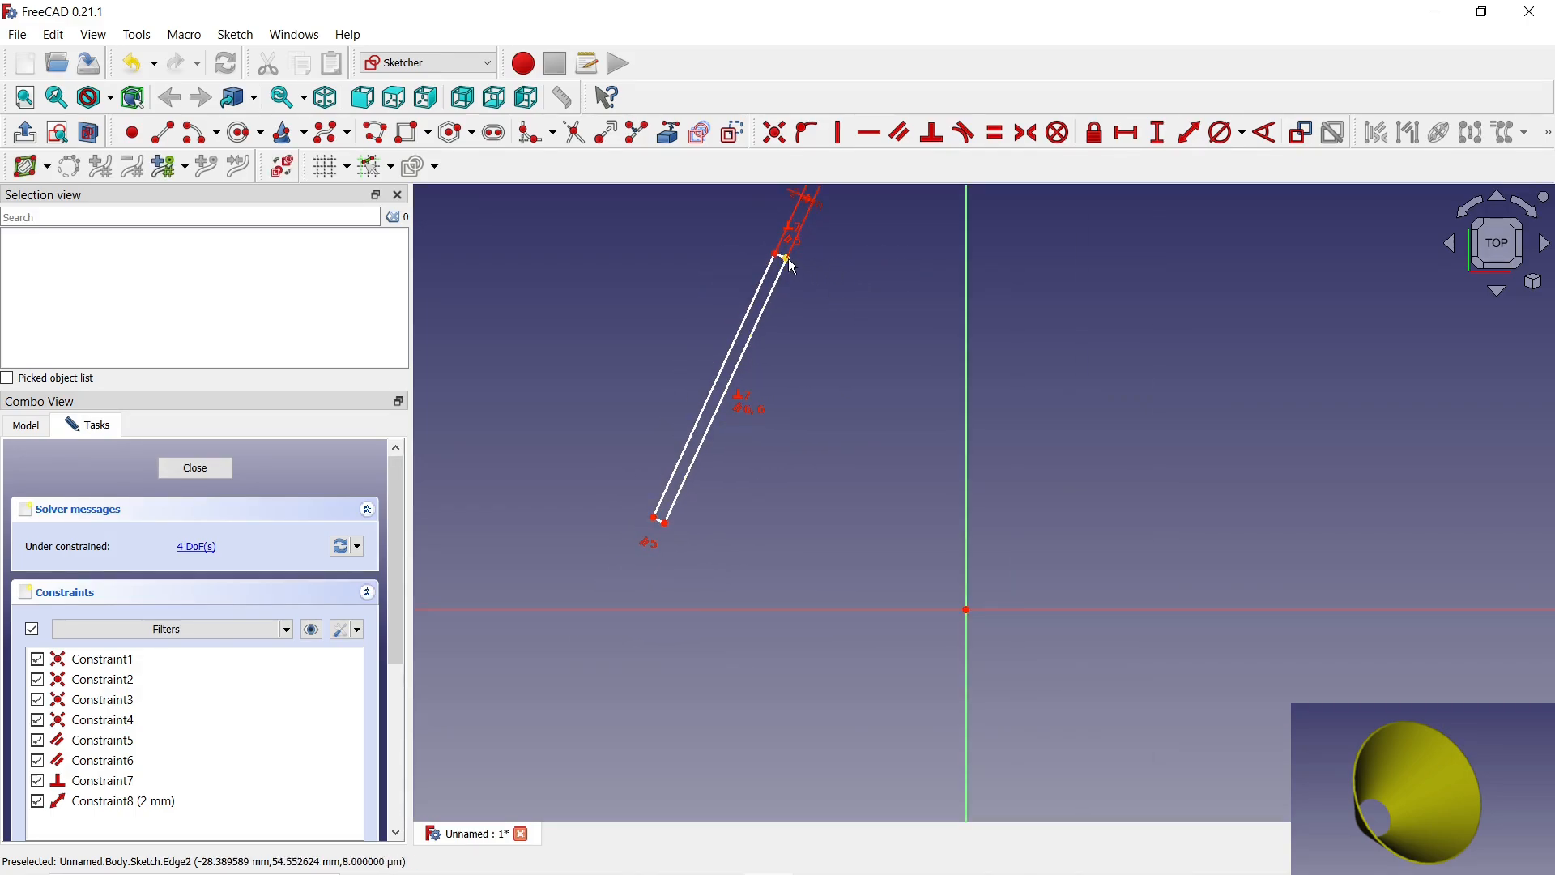
{"action": "left_click", "coordinate": [787, 259]}
{"action": "left_click", "coordinate": [965, 283]}
{"action": "left_click", "coordinate": [1127, 132]}
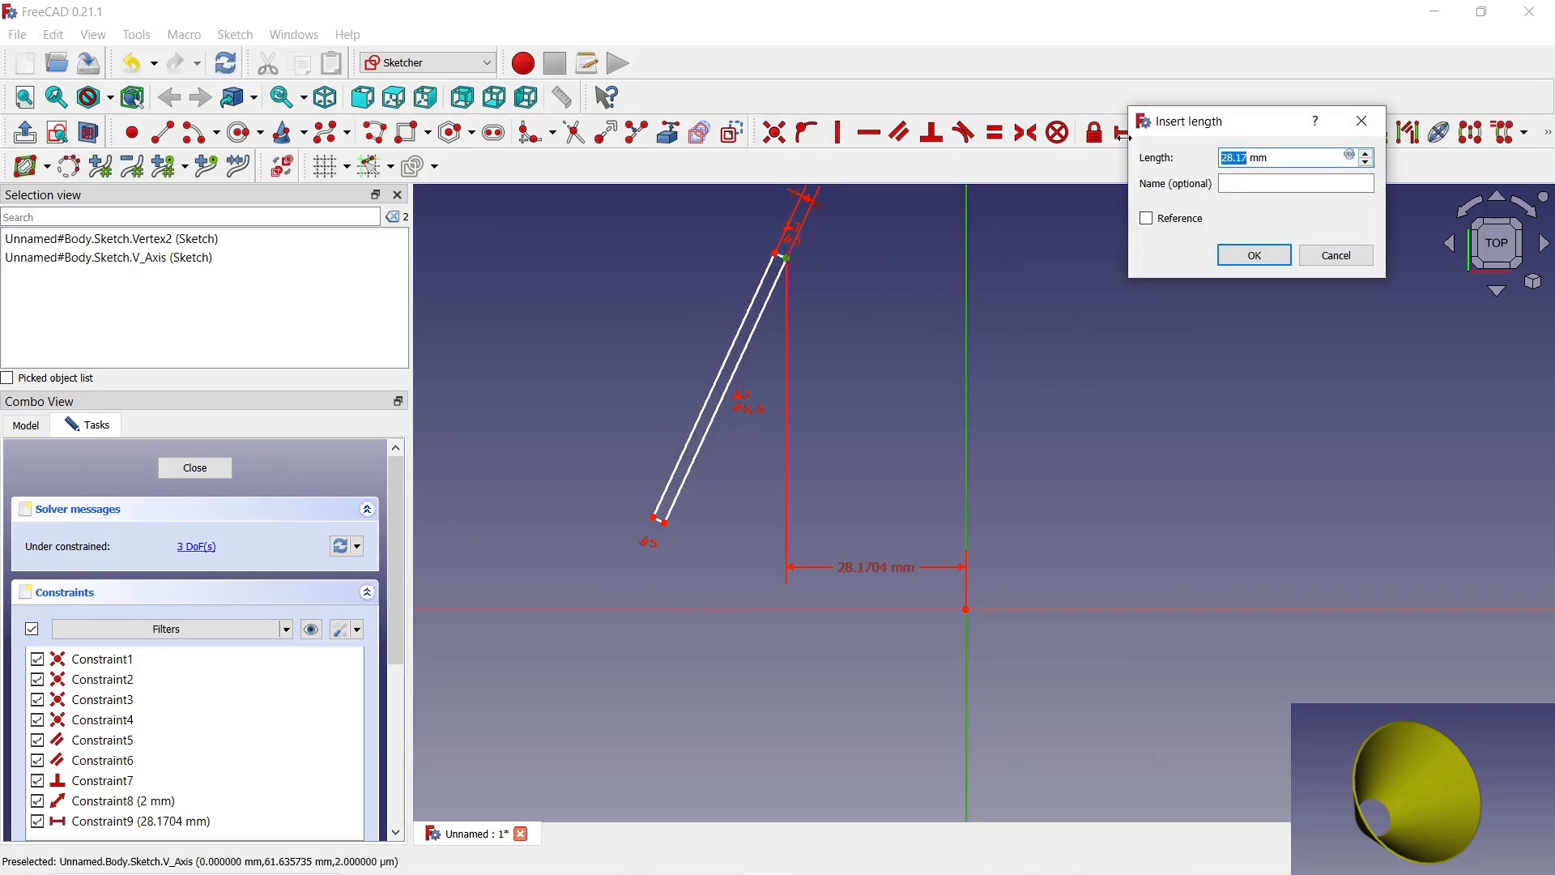
{"action": "type", "text": "20"}
{"action": "key", "text": "Return"}
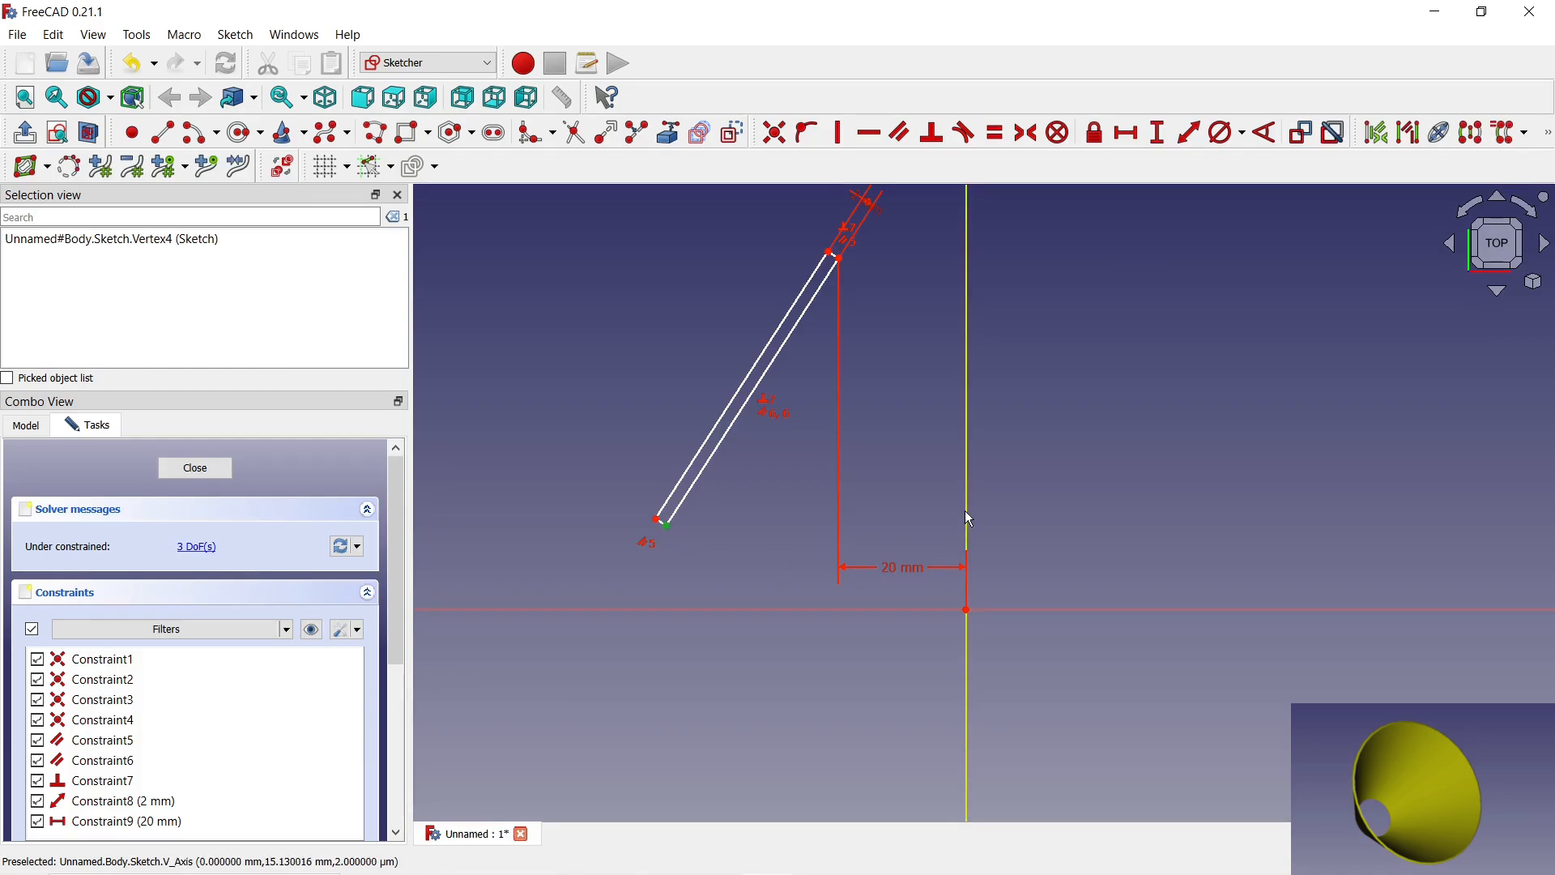
- Set the horizontal distance from the thin rectangle's selected lower corner to the vertical axis to 70 mm
{"action": "left_click", "coordinate": [968, 515]}
{"action": "left_click", "coordinate": [1127, 132]}
{"action": "left_click", "coordinate": [1255, 248]}
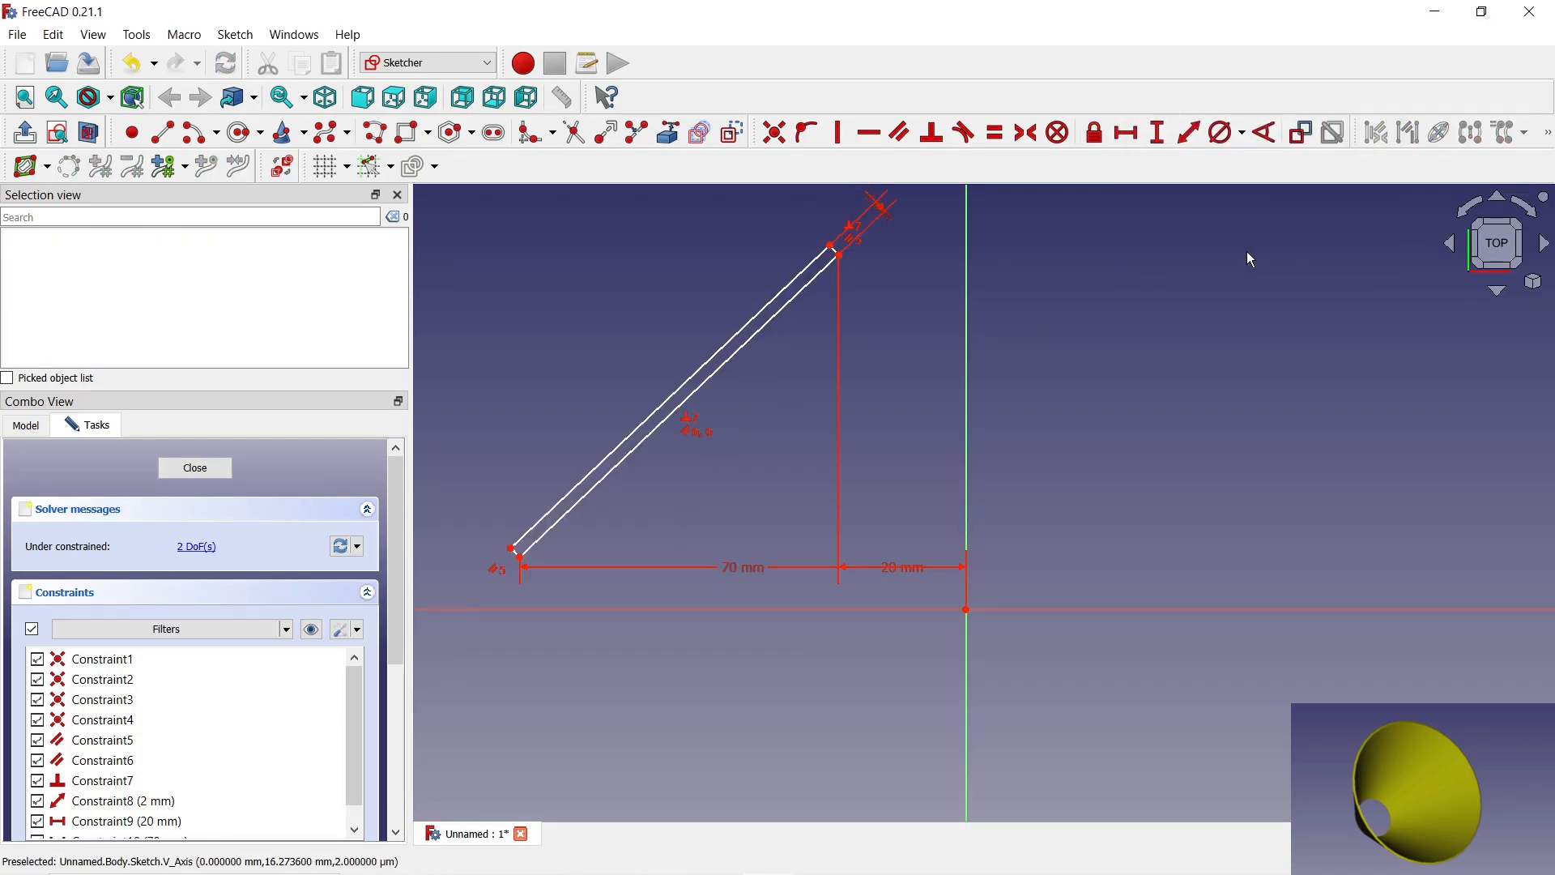
- Set the vertical distance between the dimensioned upper and lower corners to 80 mm, and place the dimension beside the profile
{"action": "left_click", "coordinate": [839, 256]}
{"action": "left_click", "coordinate": [517, 554]}
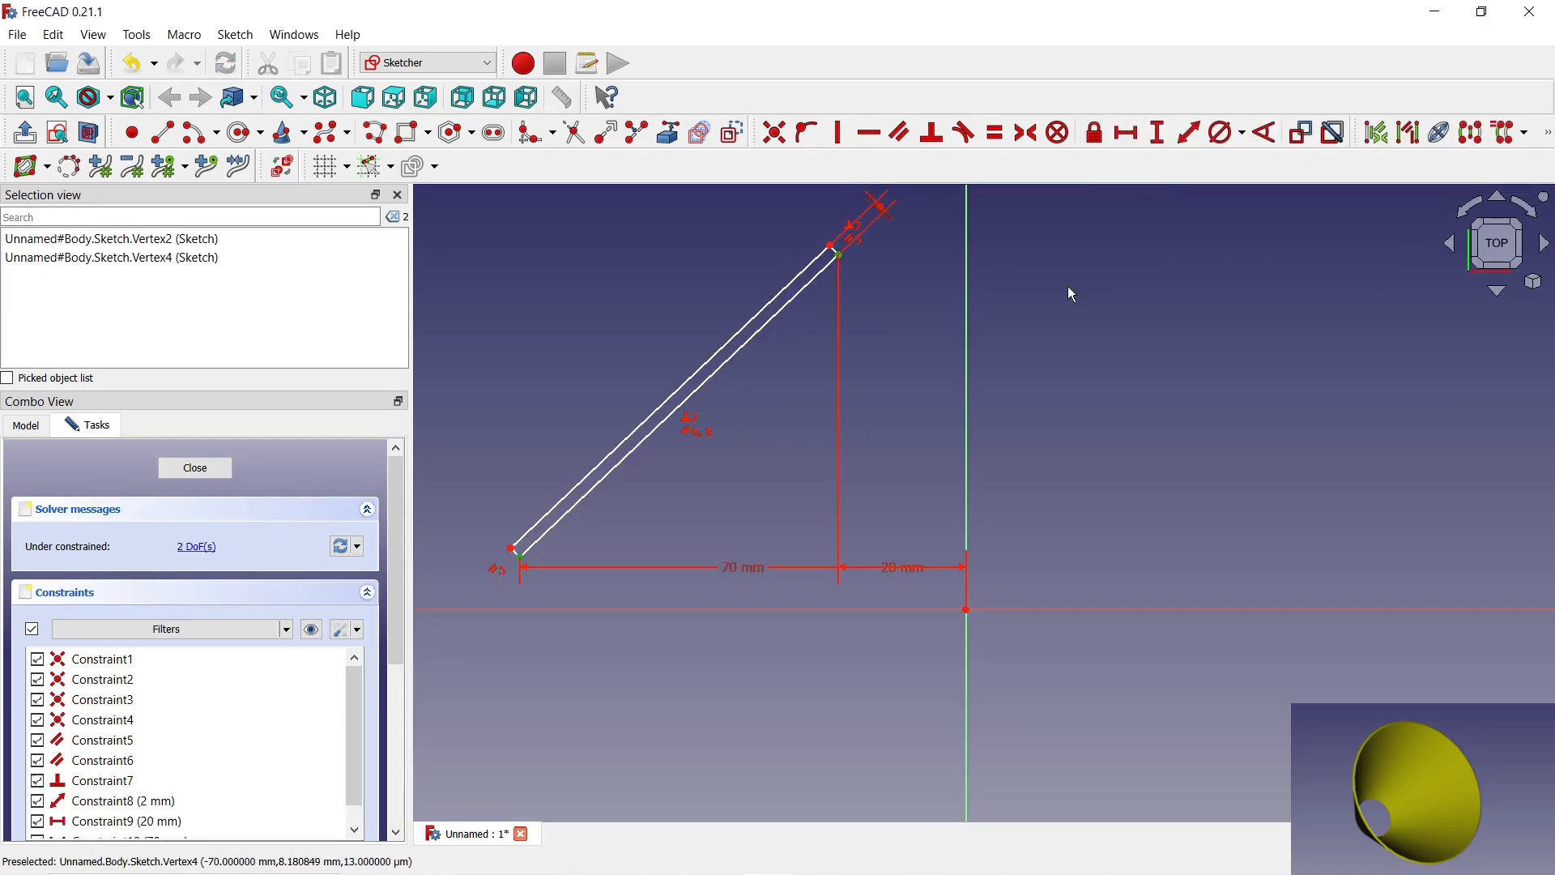
{"action": "left_click", "coordinate": [1158, 132]}
{"action": "left_click", "coordinate": [1284, 252]}
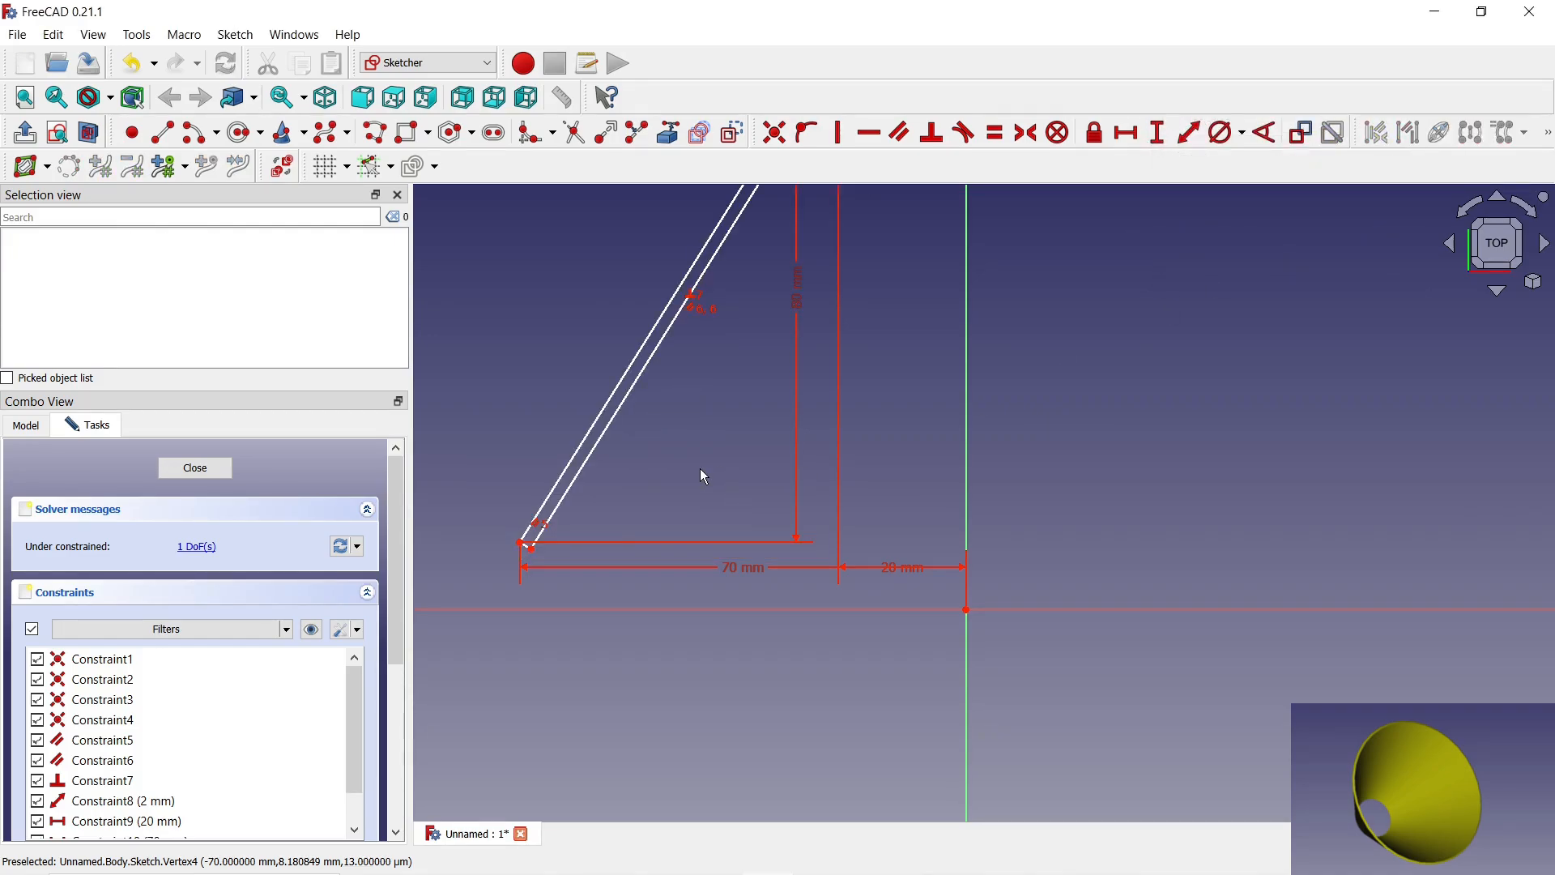
{"action": "scroll", "coordinate": [582, 633], "scroll_direction": "down", "scroll_amount": 2}
{"action": "scroll", "coordinate": [742, 401], "scroll_direction": "up", "scroll_amount": 2}
{"action": "scroll", "coordinate": [775, 279], "scroll_direction": "down", "scroll_amount": 2}
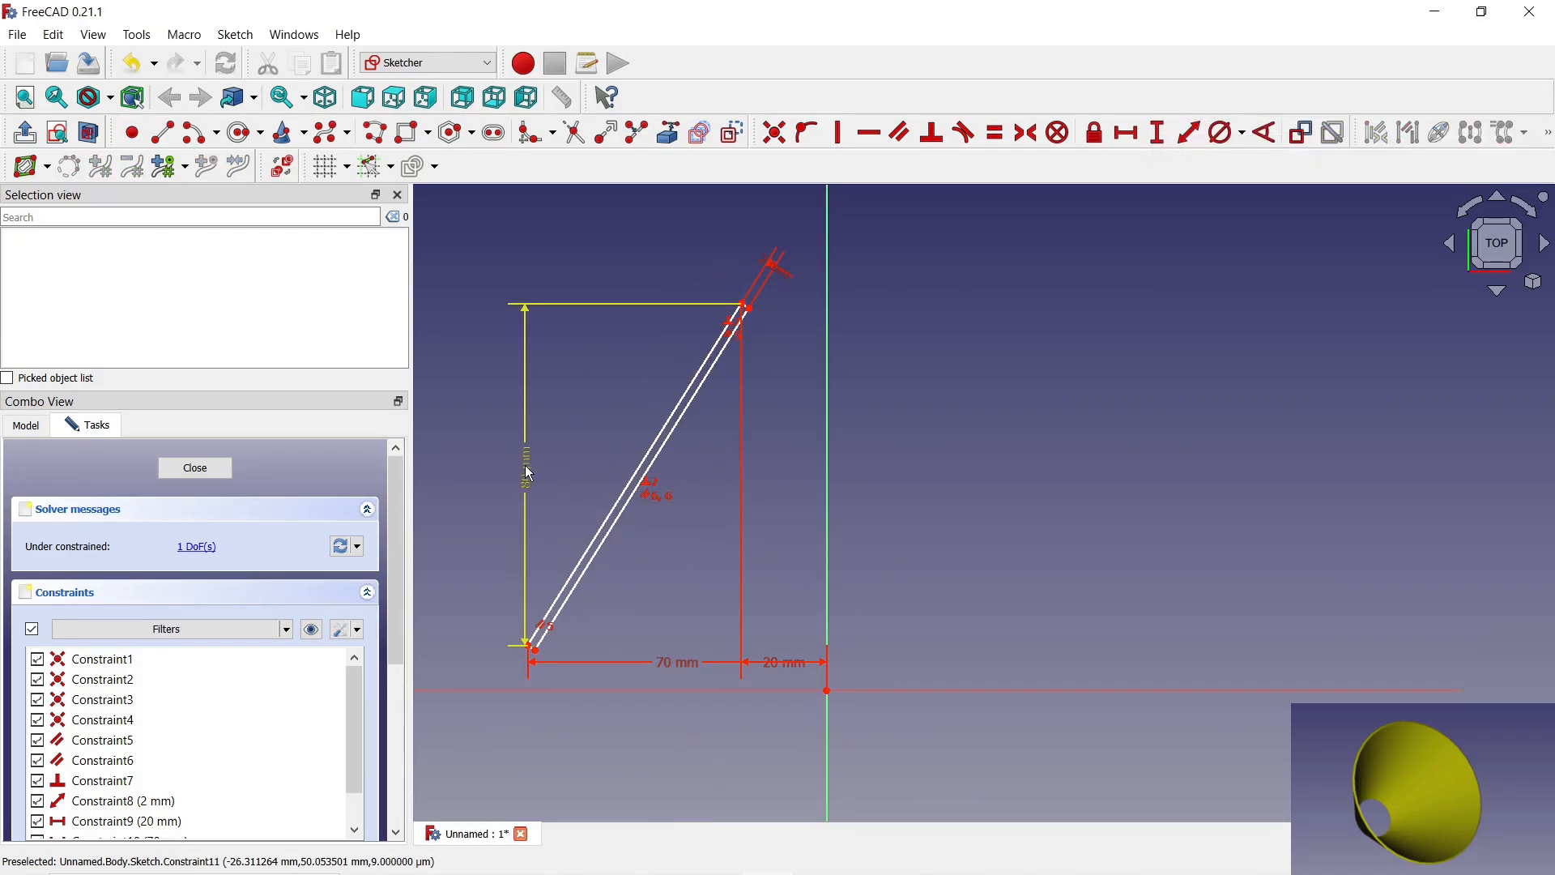
- Constrain the lowest corner of the thin rectangle onto the horizontal axis
{"action": "left_click", "coordinate": [533, 648]}
{"action": "left_click", "coordinate": [568, 691]}
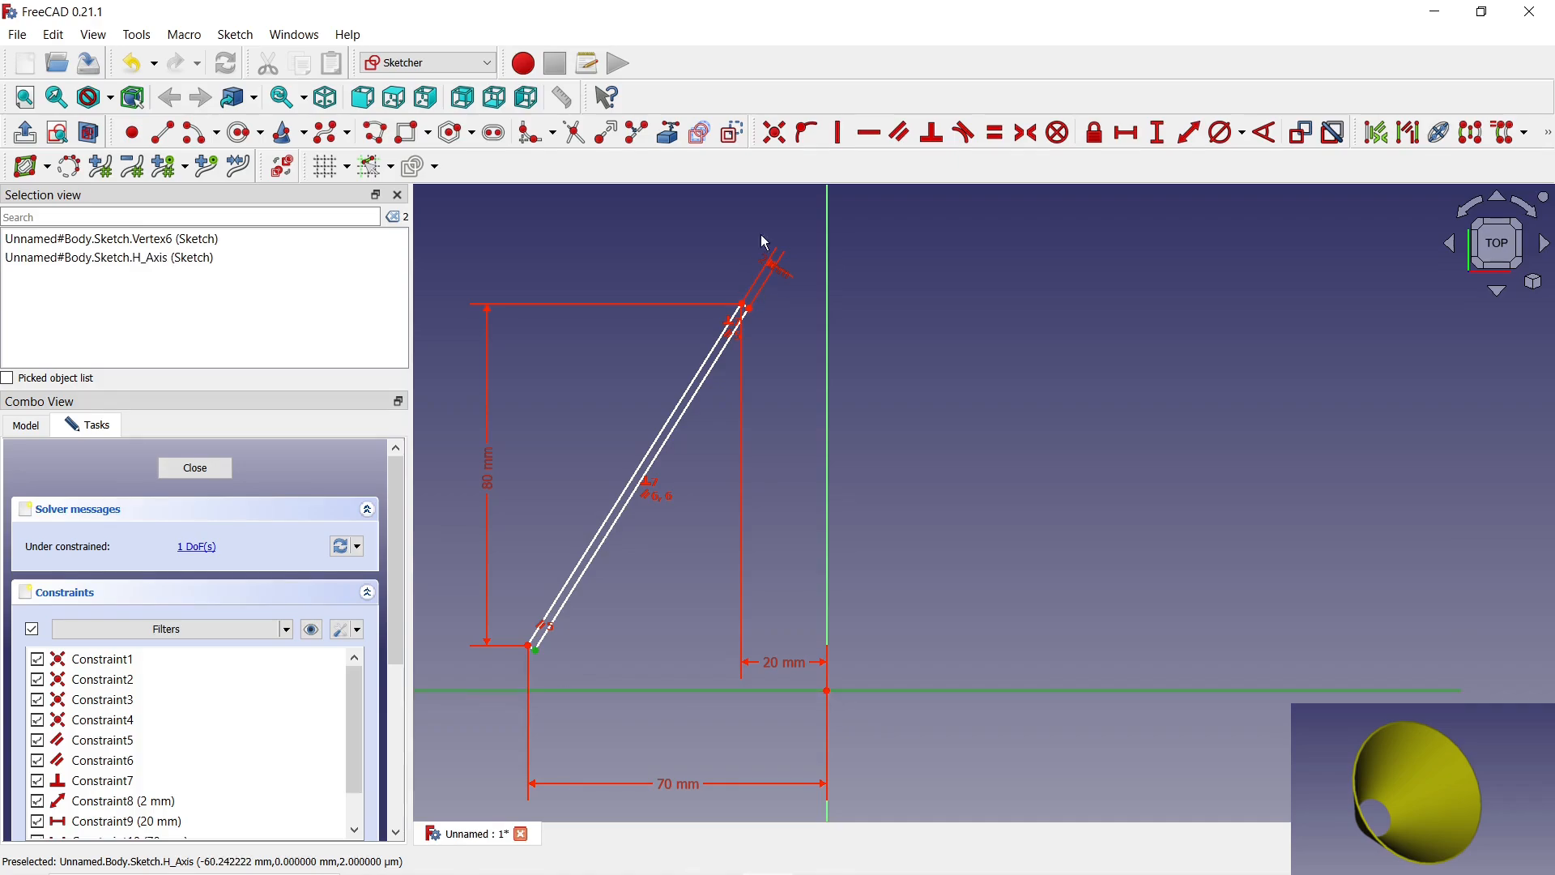
{"action": "left_click", "coordinate": [808, 132]}
- Finish the sketch and revolve the profile into a hollow cone
{"action": "left_click", "coordinate": [212, 470]}
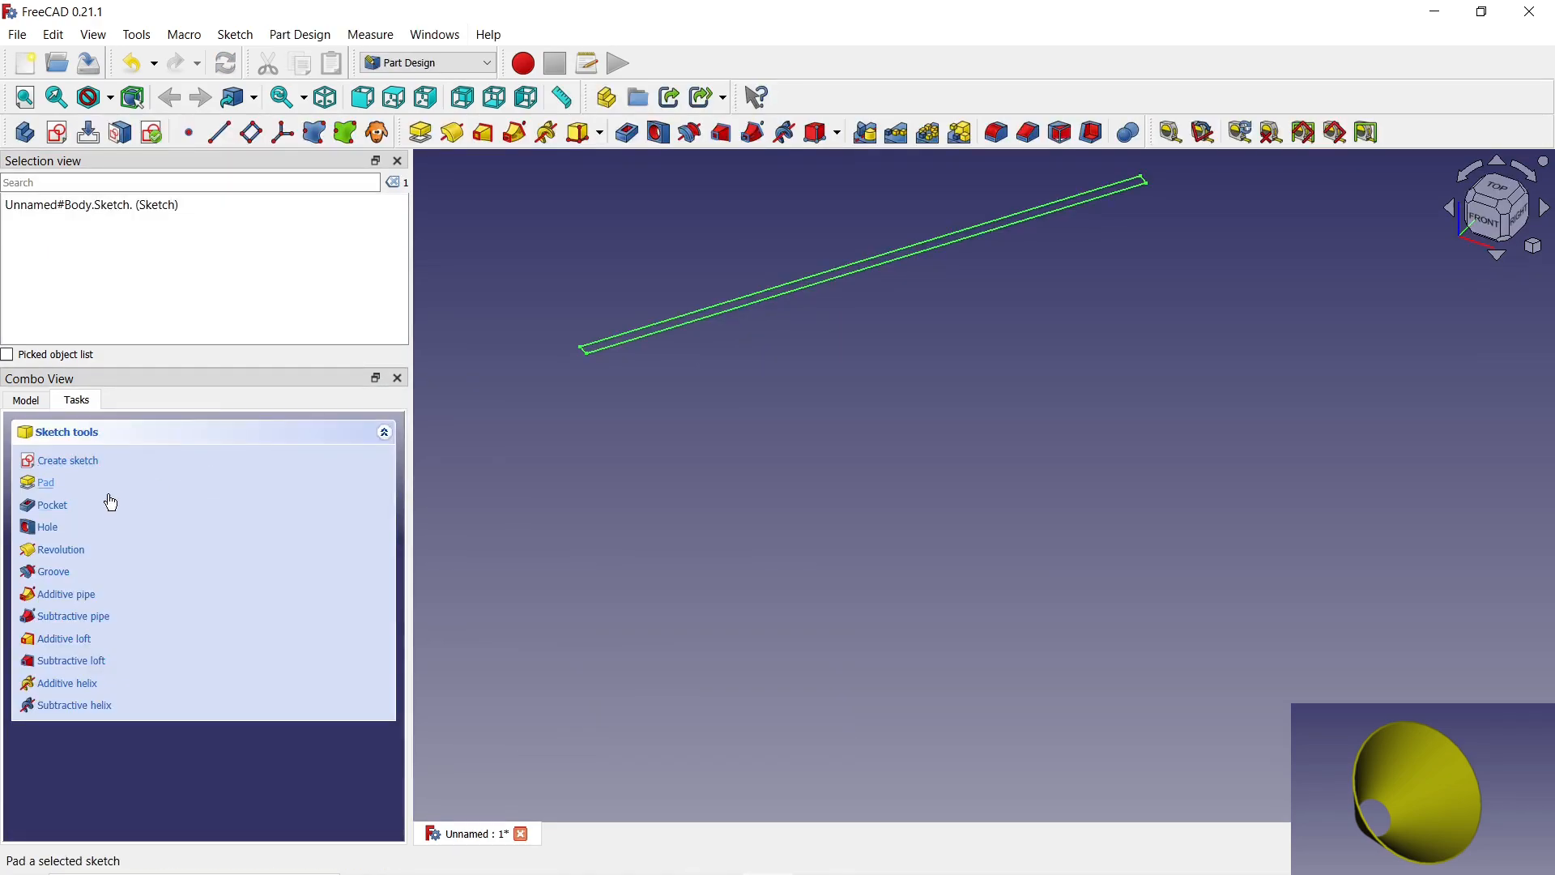
{"action": "left_click", "coordinate": [62, 548]}
{"action": "left_click", "coordinate": [162, 444]}
- Change the body's shape color to dark yellow in its display properties
{"action": "left_click", "coordinate": [26, 402]}
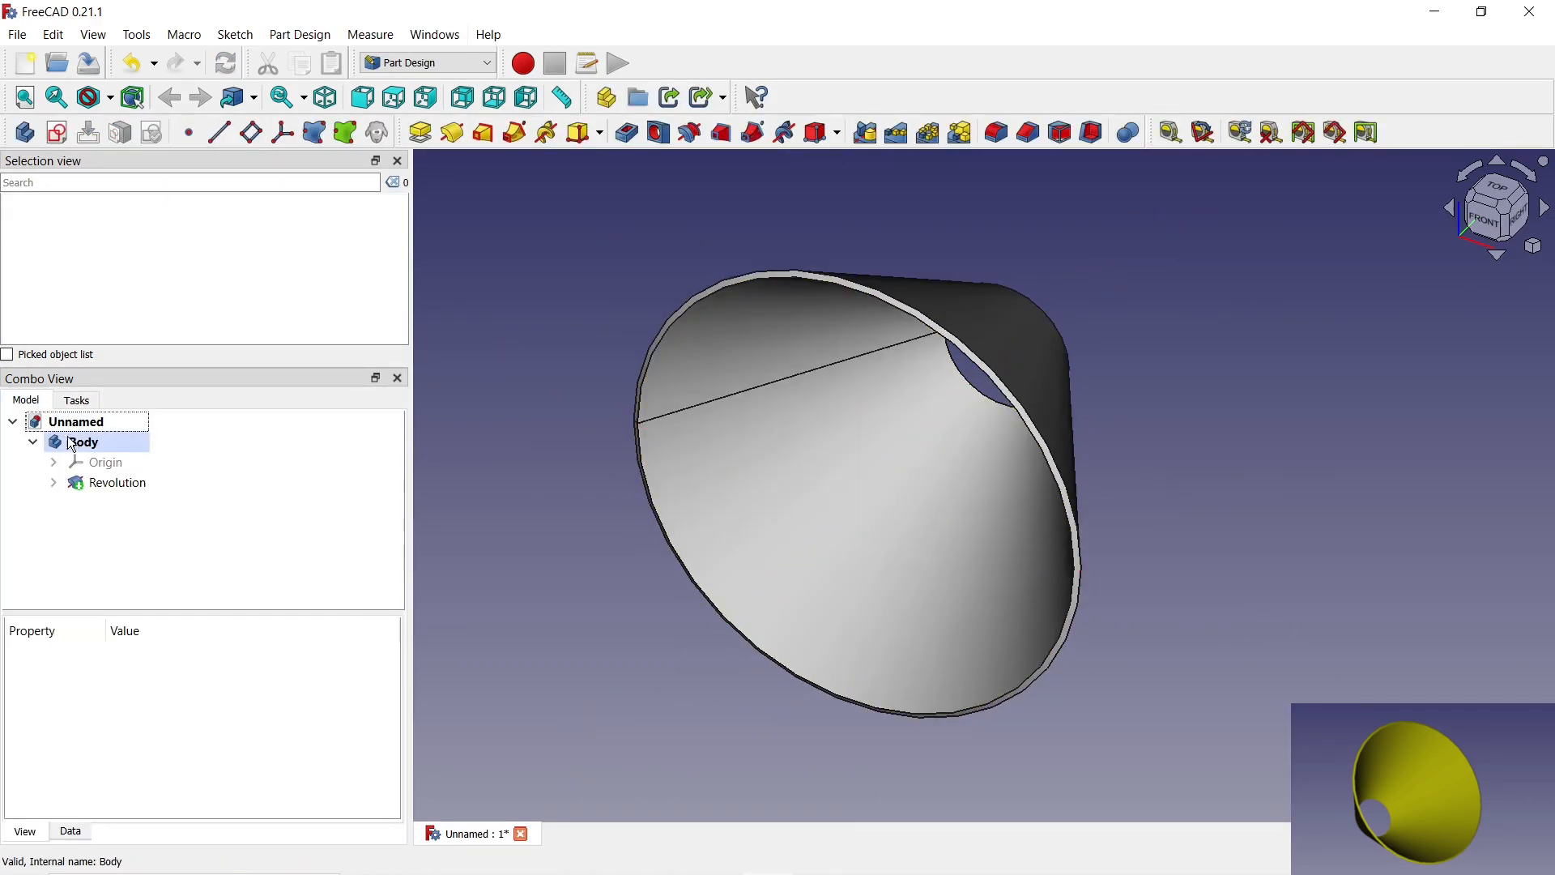
{"action": "right_click", "coordinate": [72, 439]}
{"action": "left_click", "coordinate": [130, 525]}
{"action": "left_click", "coordinate": [273, 548]}
{"action": "left_click", "coordinate": [246, 575]}
{"action": "left_click", "coordinate": [221, 611]}
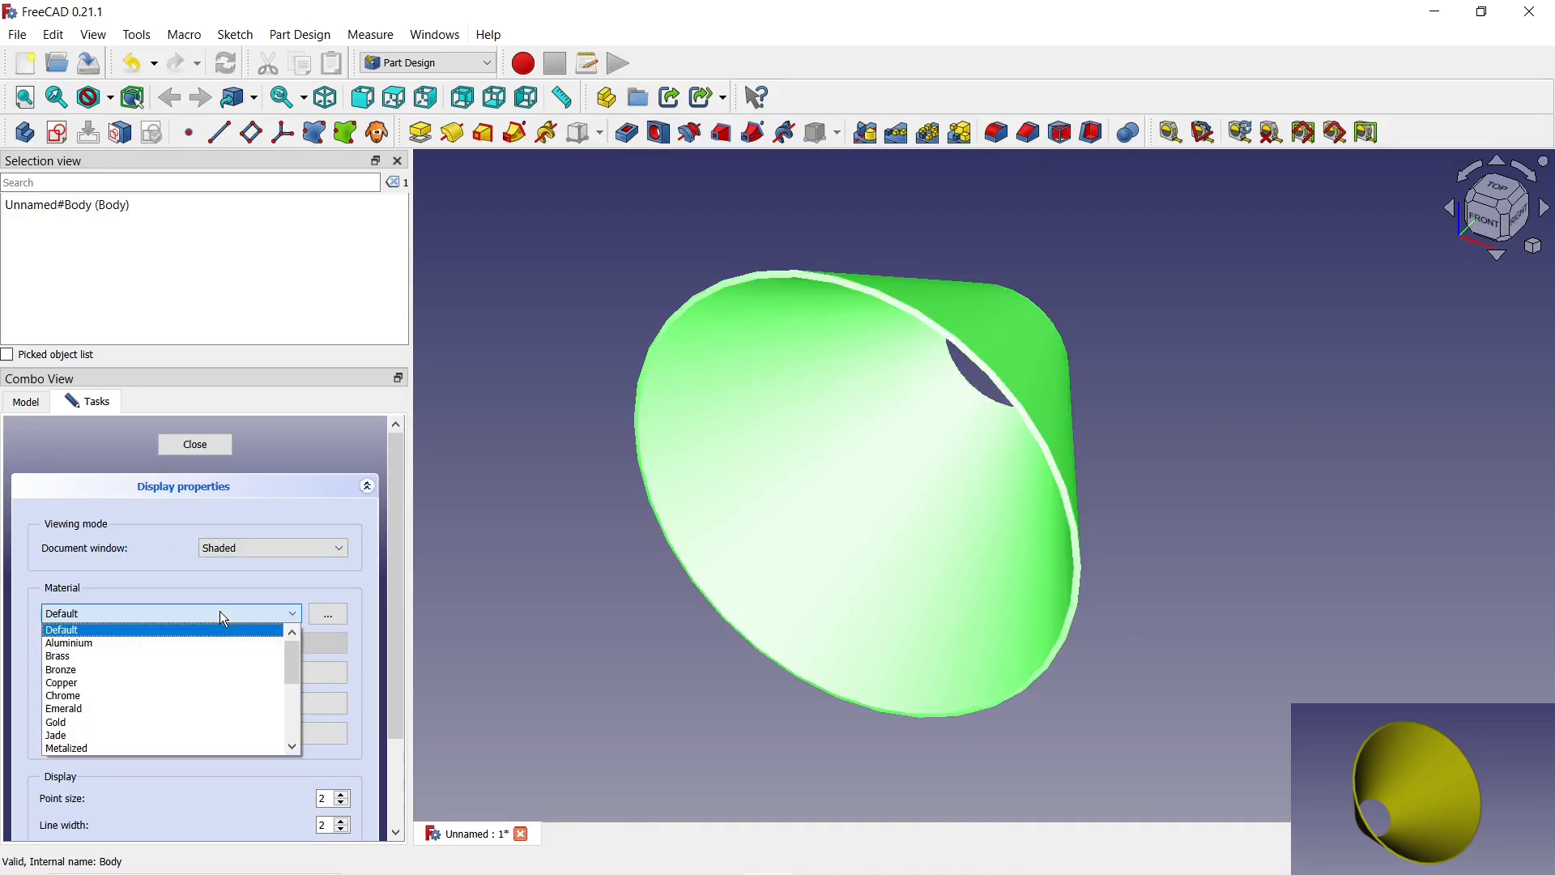
{"action": "left_click", "coordinate": [221, 610]}
{"action": "left_click", "coordinate": [246, 669]}
{"action": "left_click", "coordinate": [678, 297]}
{"action": "left_click", "coordinate": [911, 621]}
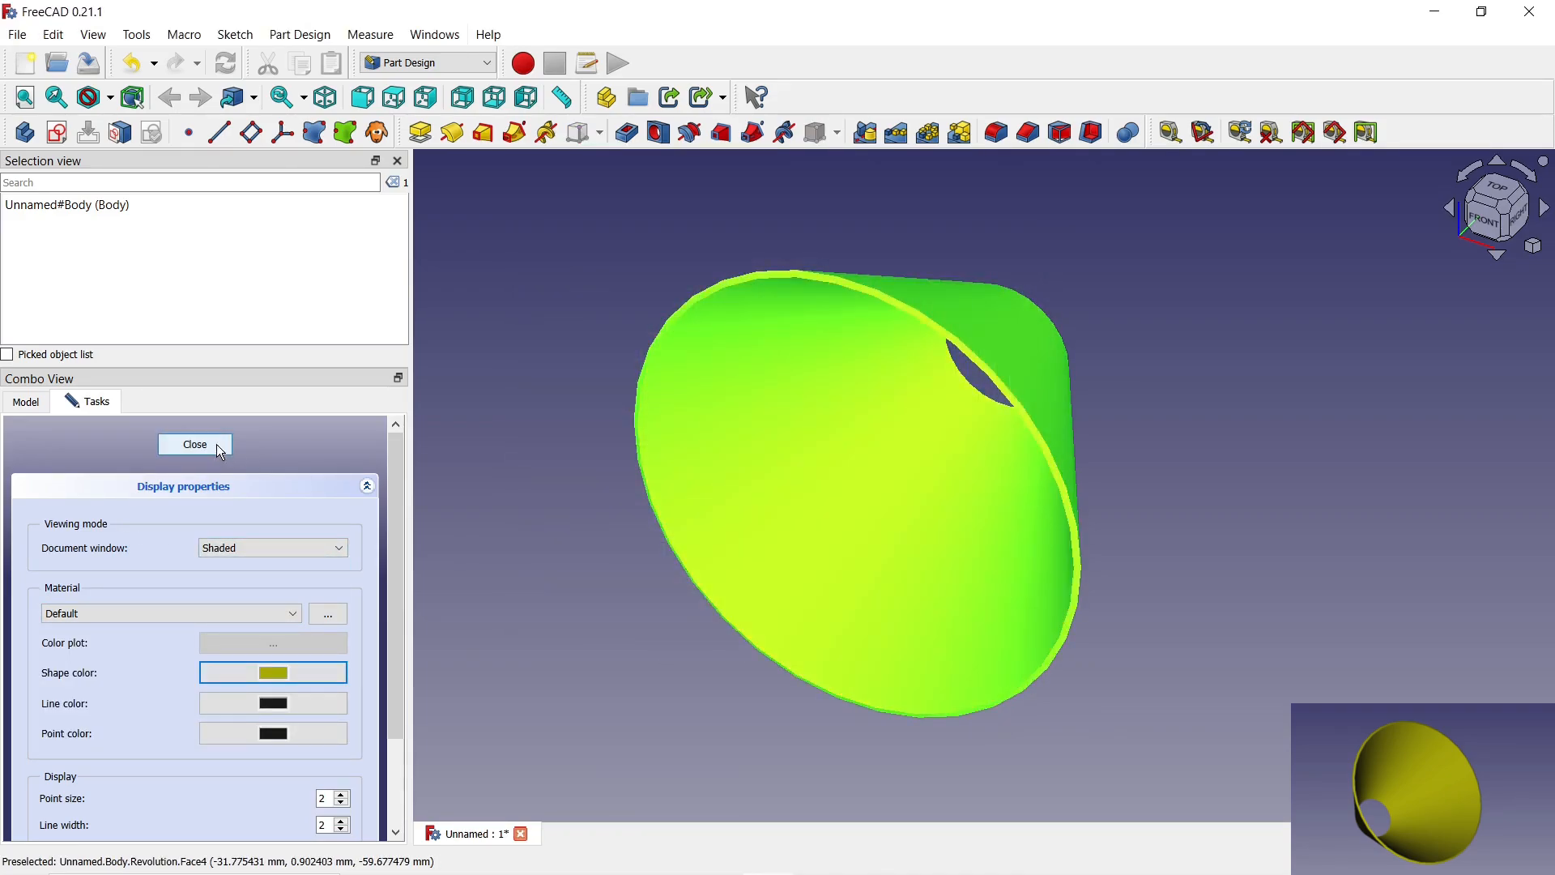
{"action": "left_click", "coordinate": [195, 444]}
{"action": "middle_click_drag", "start_coordinate": [590, 687], "coordinate": [844, 659]}
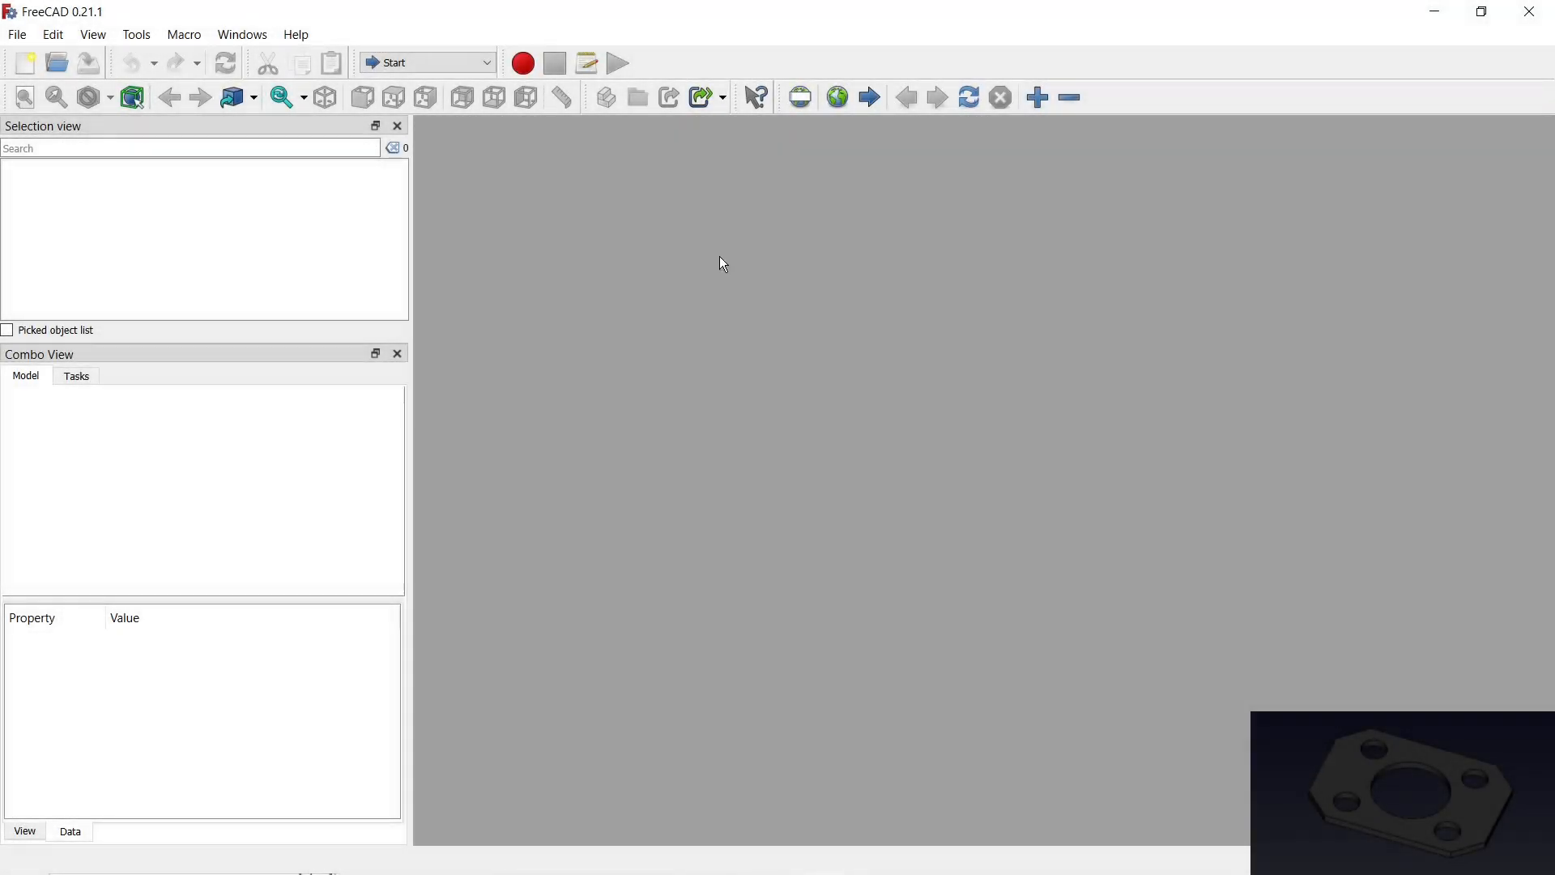
- Switch to the Part Design workbench and start a sketch on the XY plane in a new body
{"action": "left_click", "coordinate": [427, 62]}
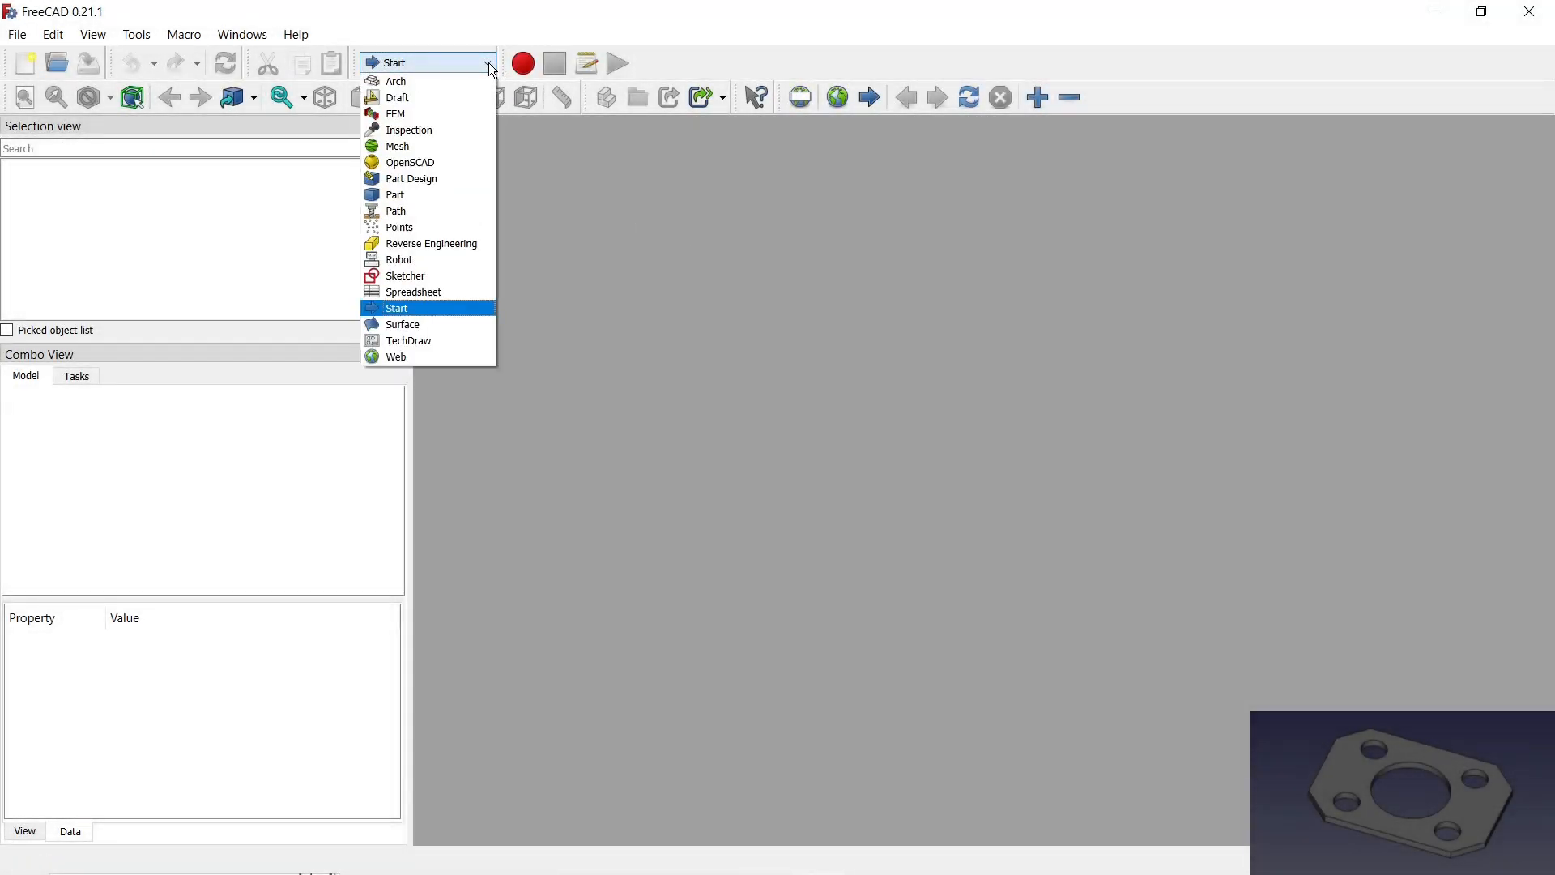
{"action": "left_click", "coordinate": [398, 179]}
{"action": "left_click", "coordinate": [67, 464]}
{"action": "left_click", "coordinate": [71, 463]}
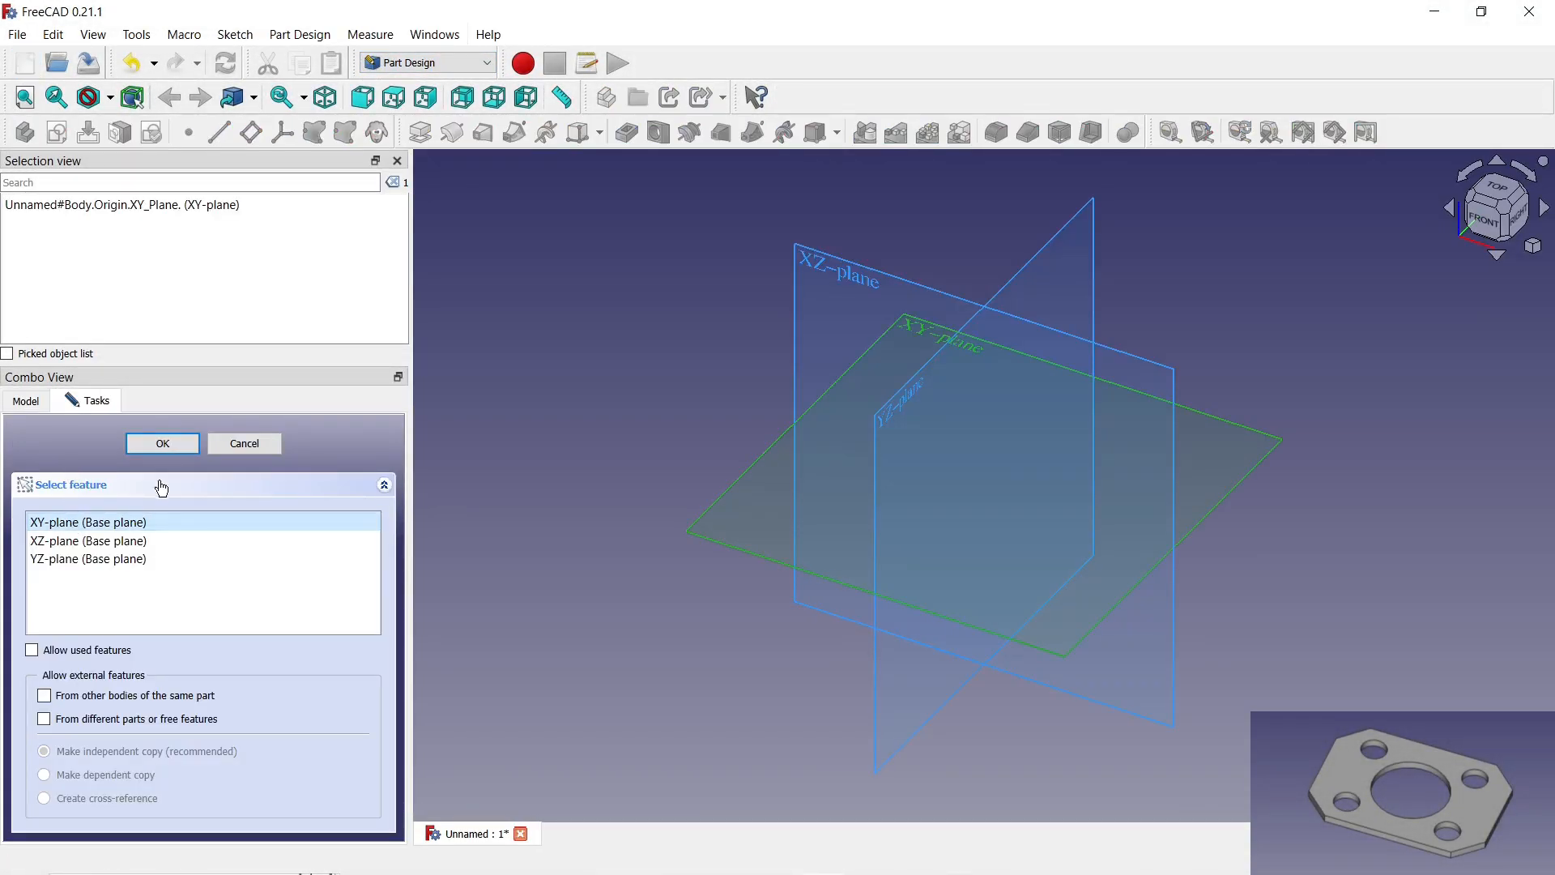
{"action": "left_click", "coordinate": [162, 445]}
- Sketch a centered rectangle about the origin, about 81 mm wide and 62 mm high
{"action": "left_click", "coordinate": [428, 132]}
{"action": "left_click", "coordinate": [441, 160]}
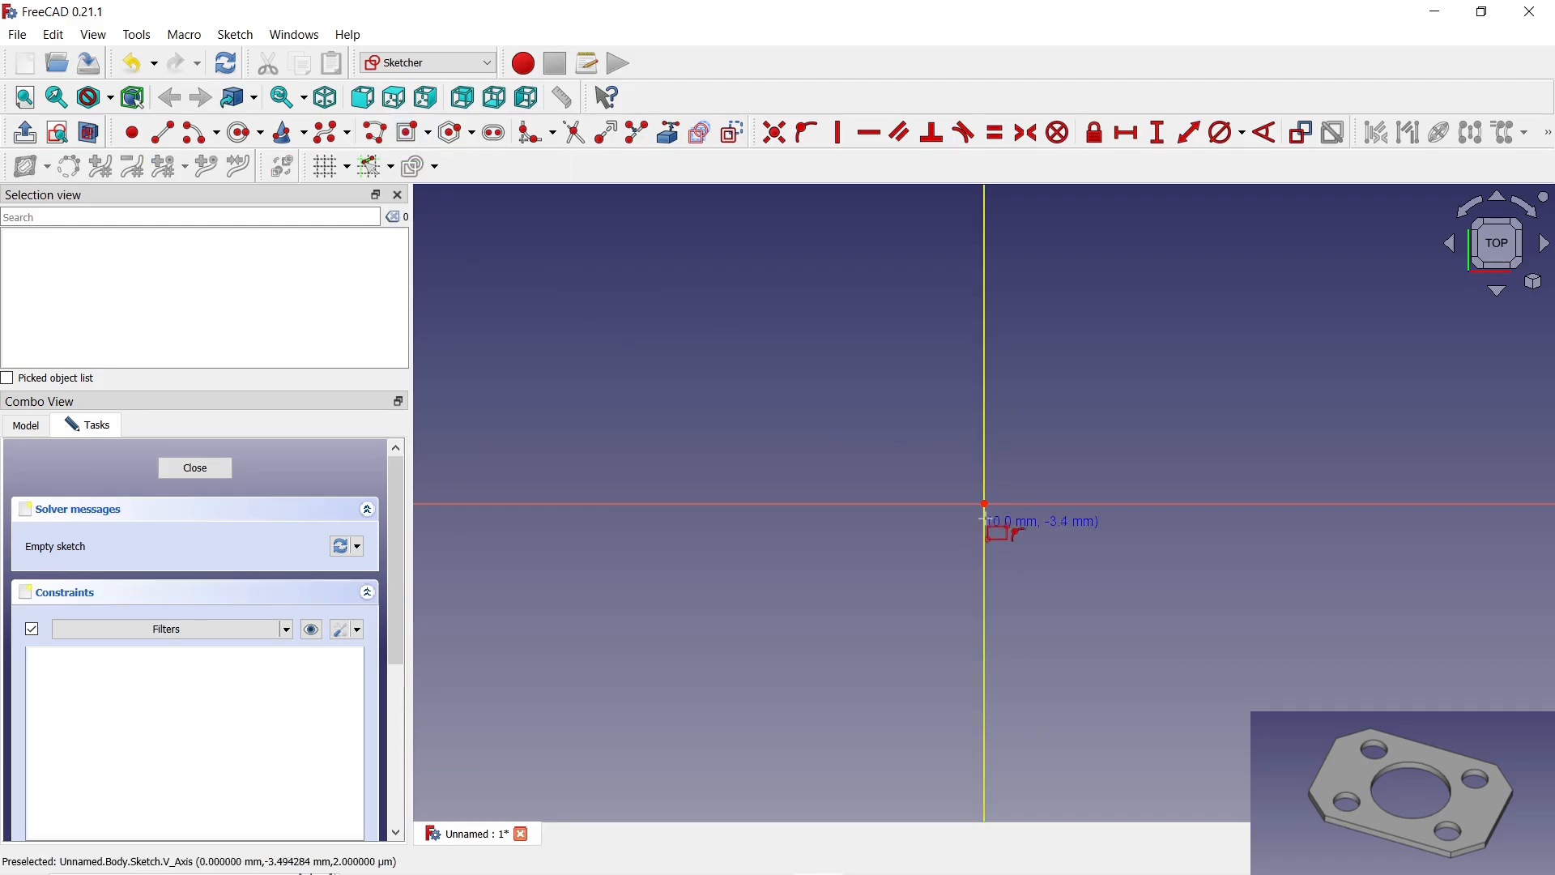
{"action": "left_click", "coordinate": [729, 308]}
- Constrain the rectangle to 70 mm wide and 50 mm high
{"action": "left_click", "coordinate": [1131, 140]}
{"action": "left_click", "coordinate": [1097, 309]}
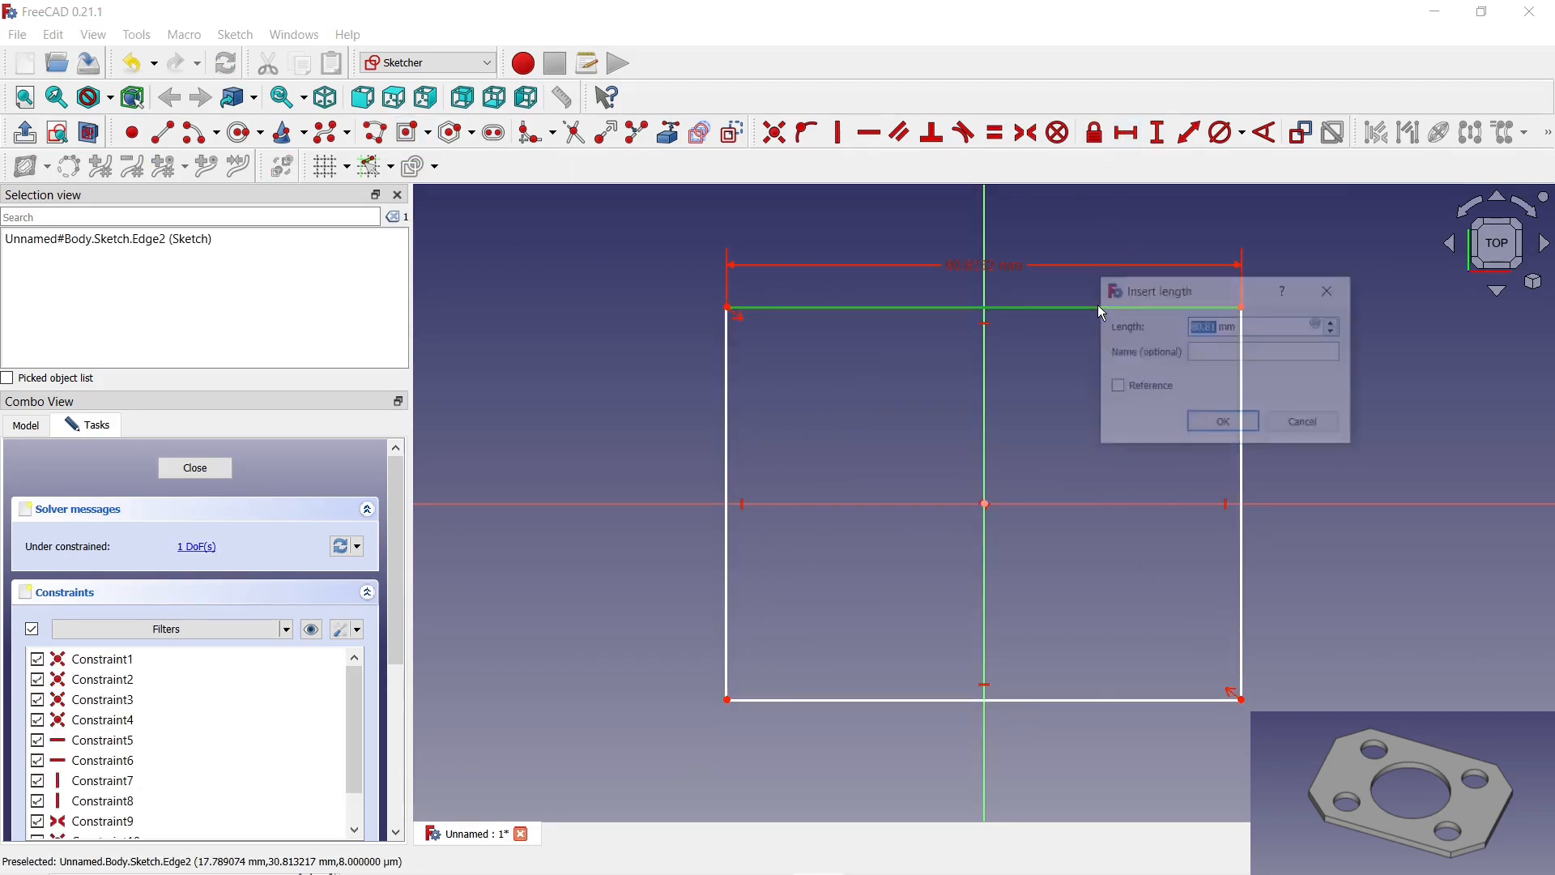
{"action": "type", "text": "70"}
{"action": "key", "text": "Return"}
{"action": "key", "text": "i"}
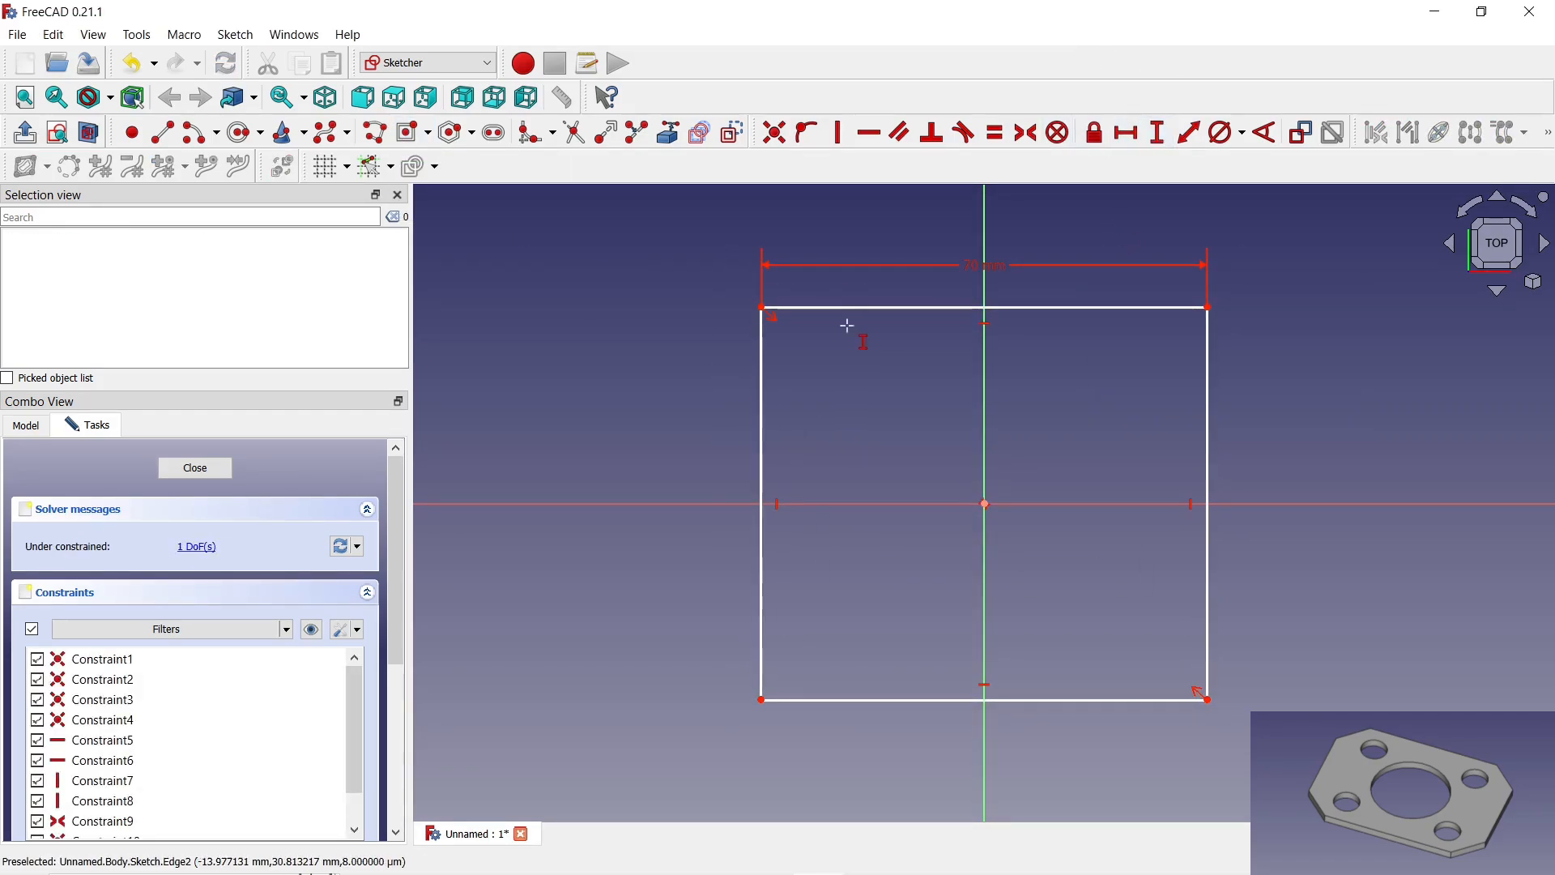
{"action": "left_click", "coordinate": [763, 359]}
{"action": "type", "text": "50"}
{"action": "key", "text": "Return"}
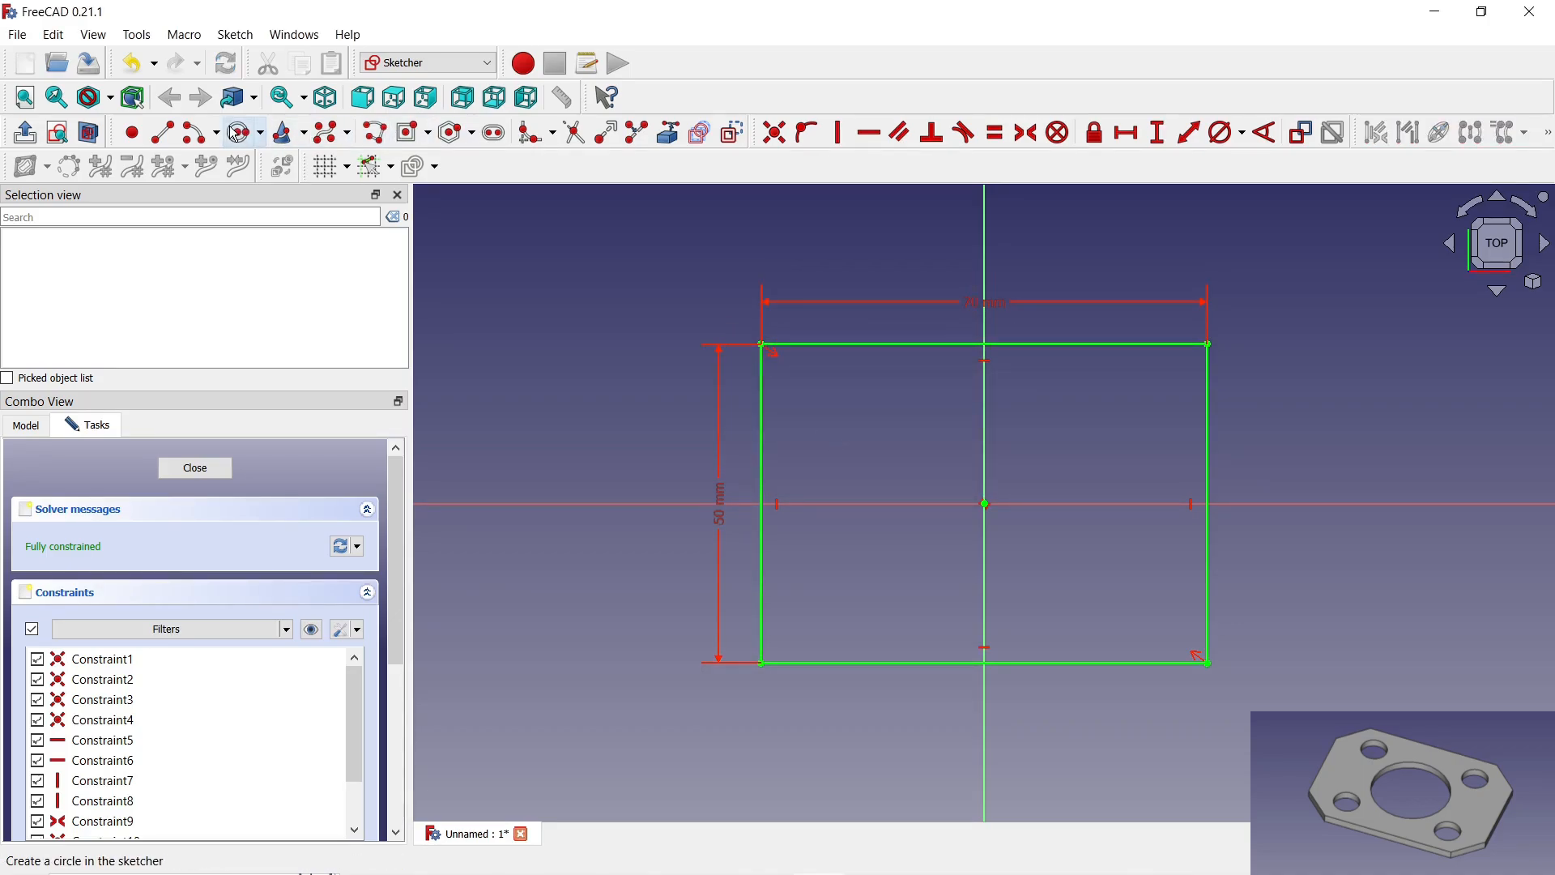
- Draw a circle at the origin and a small one near the upper left corner, giving the central circle a 30 mm diameter
{"action": "left_click", "coordinate": [985, 504]}
{"action": "left_click", "coordinate": [923, 457]}
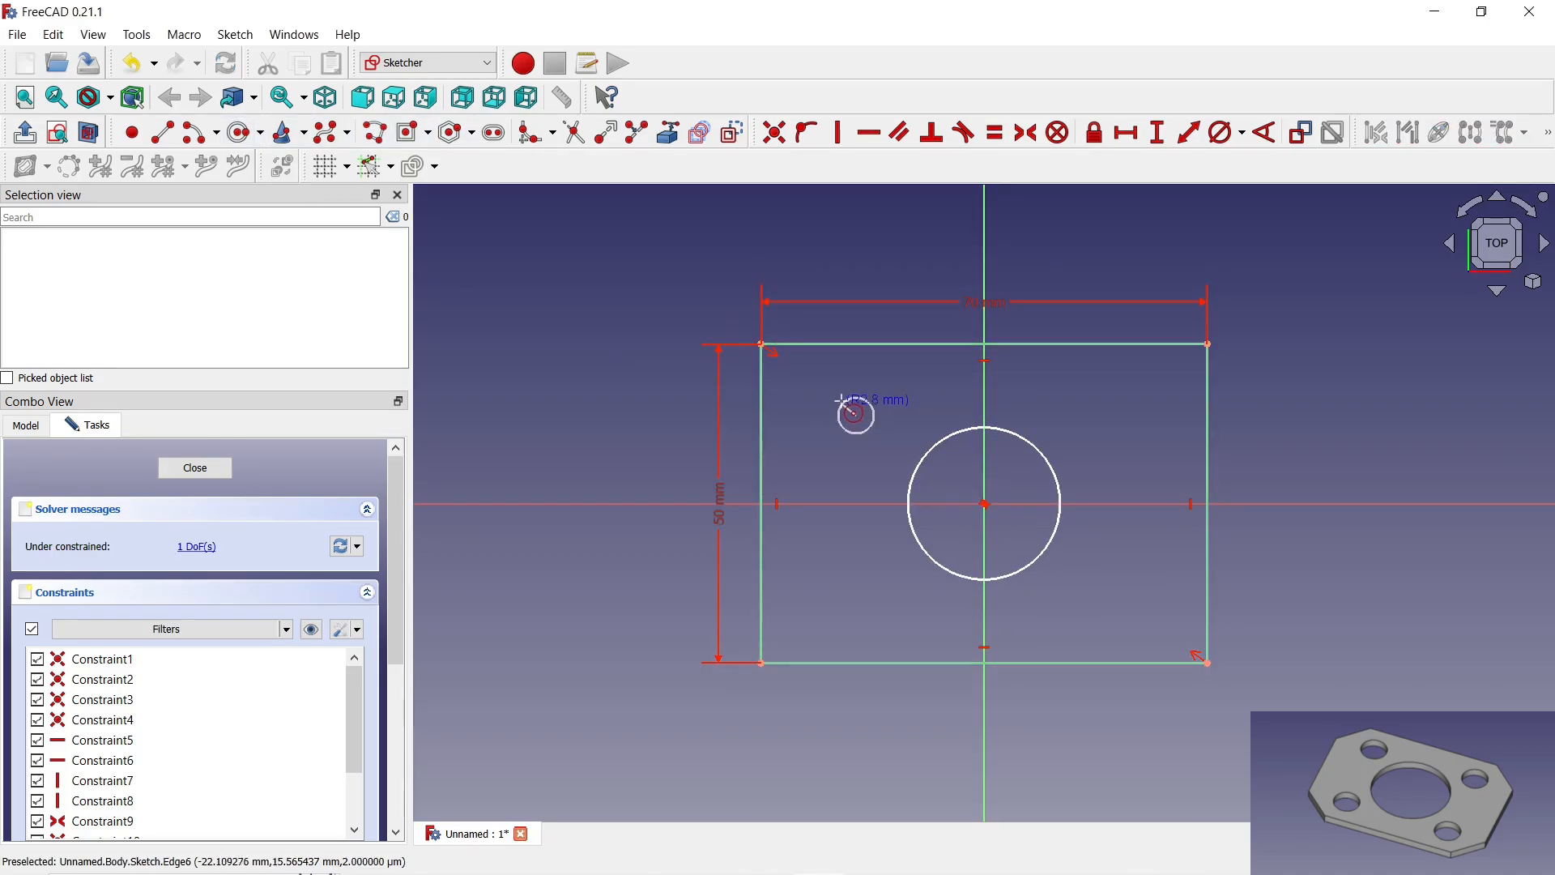
{"action": "left_click", "coordinate": [1051, 455]}
{"action": "type", "text": "30"}
{"action": "key", "text": "Return"}
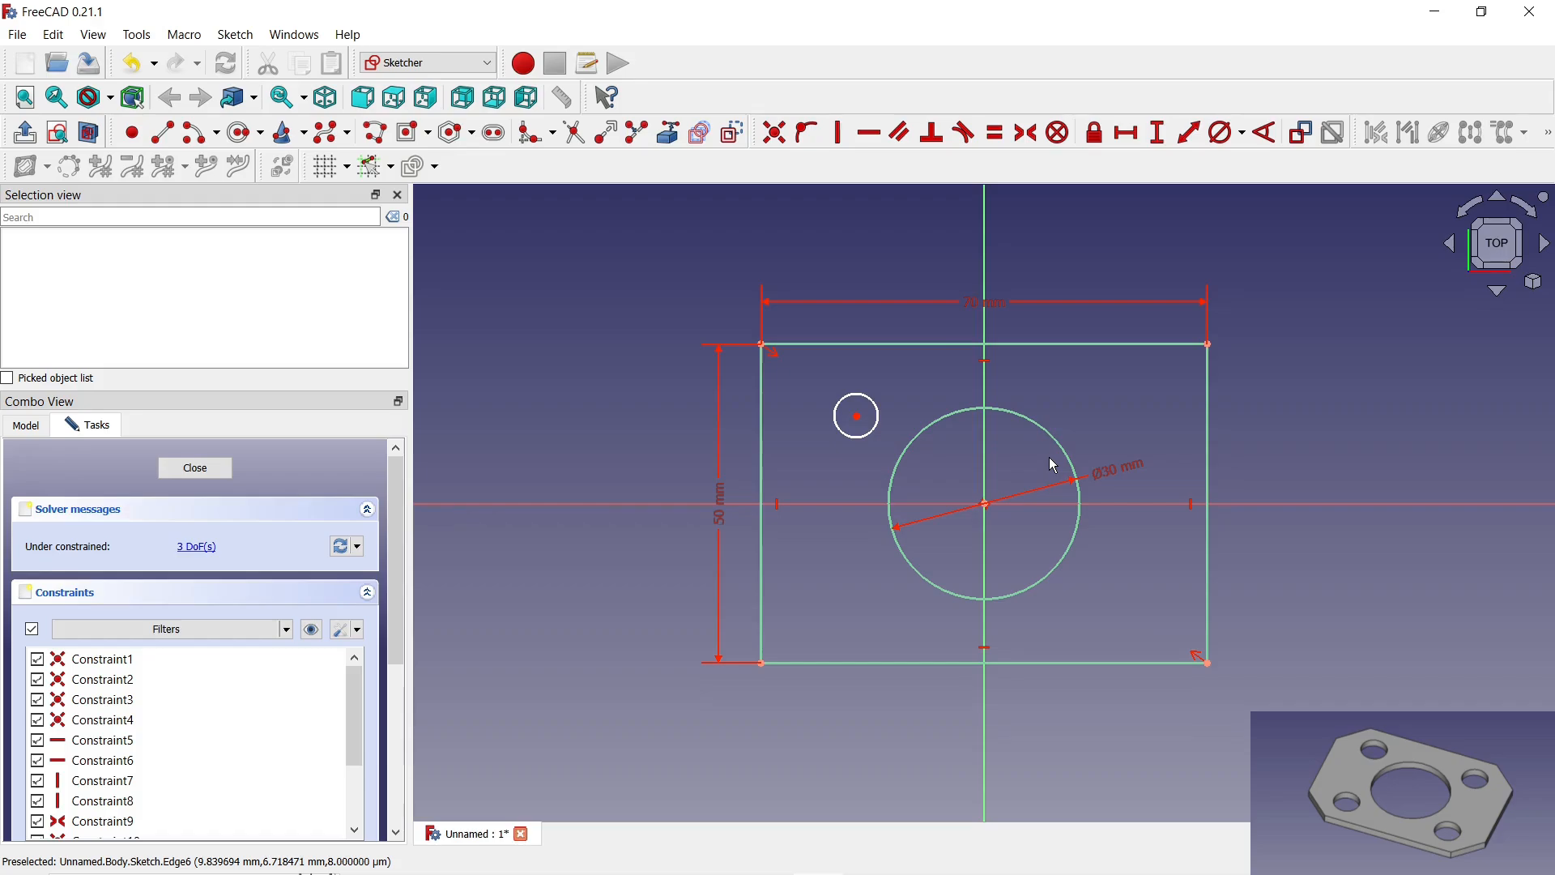
- Set the small circle's diameter to 10 mm and add equal circles near the other three corners
{"action": "left_click", "coordinate": [881, 405]}
{"action": "key", "text": "Return"}
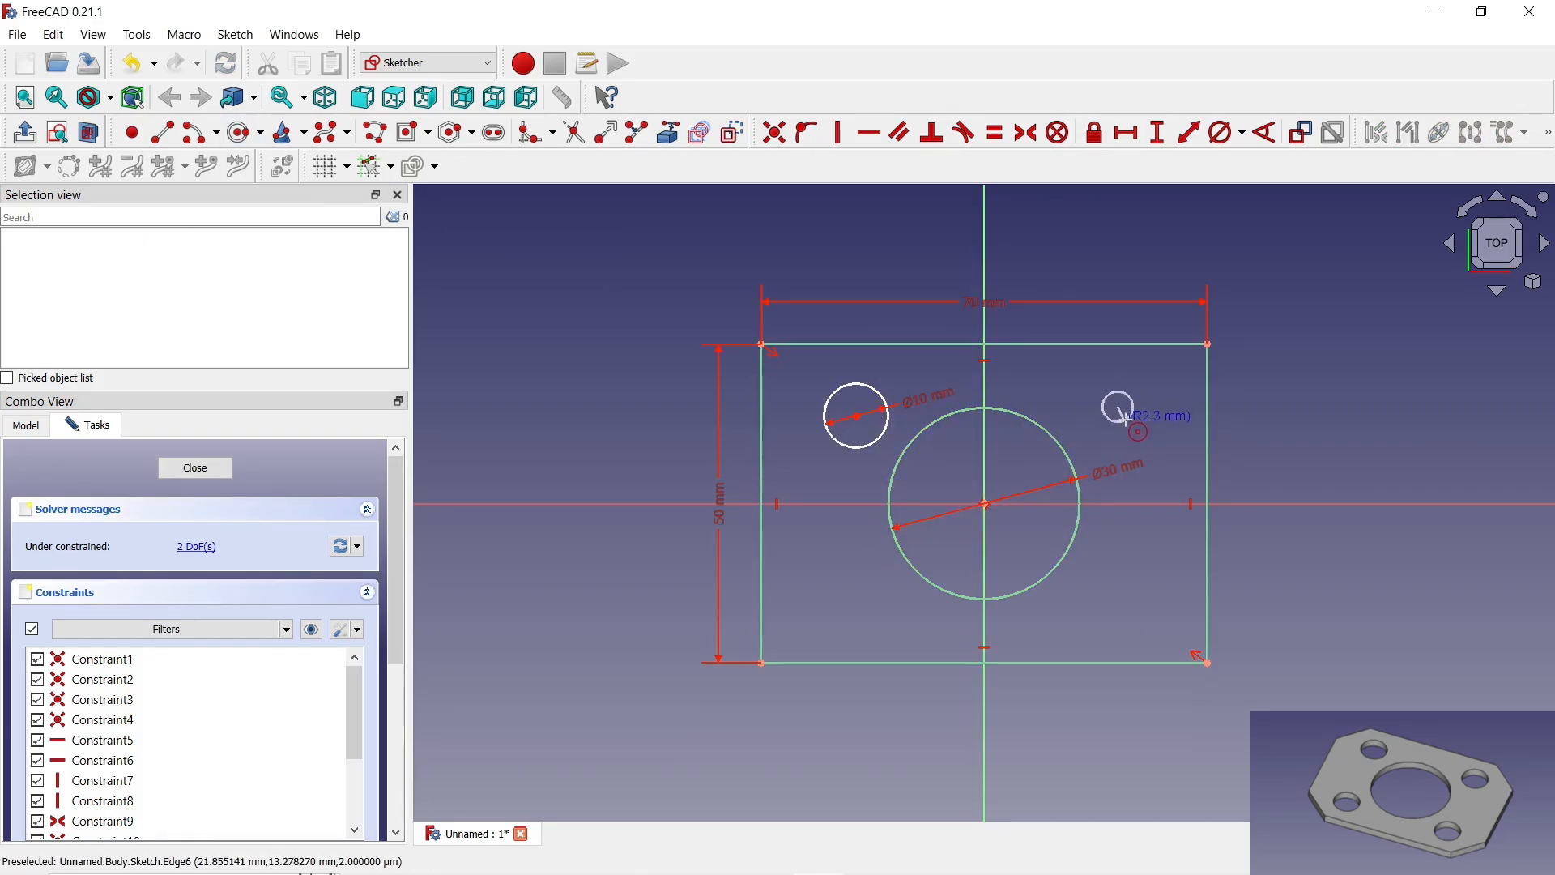
{"action": "left_click", "coordinate": [853, 452]}
{"action": "left_click", "coordinate": [996, 132]}
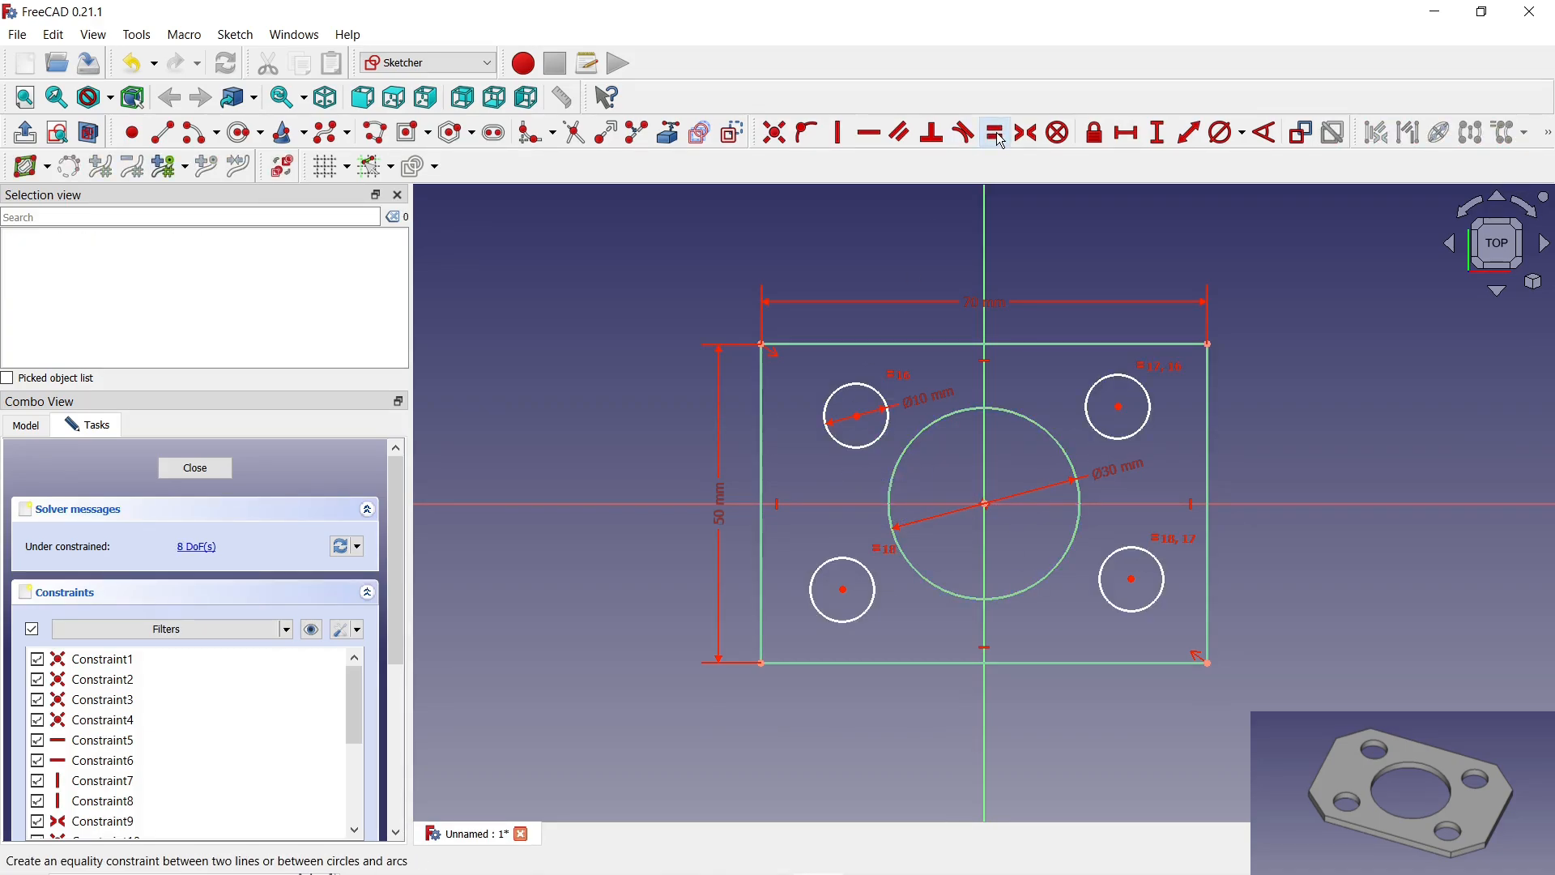
- Make the upper pair and the lower pair of small circle centers symmetric about the vertical axis
{"action": "left_click", "coordinate": [1119, 409]}
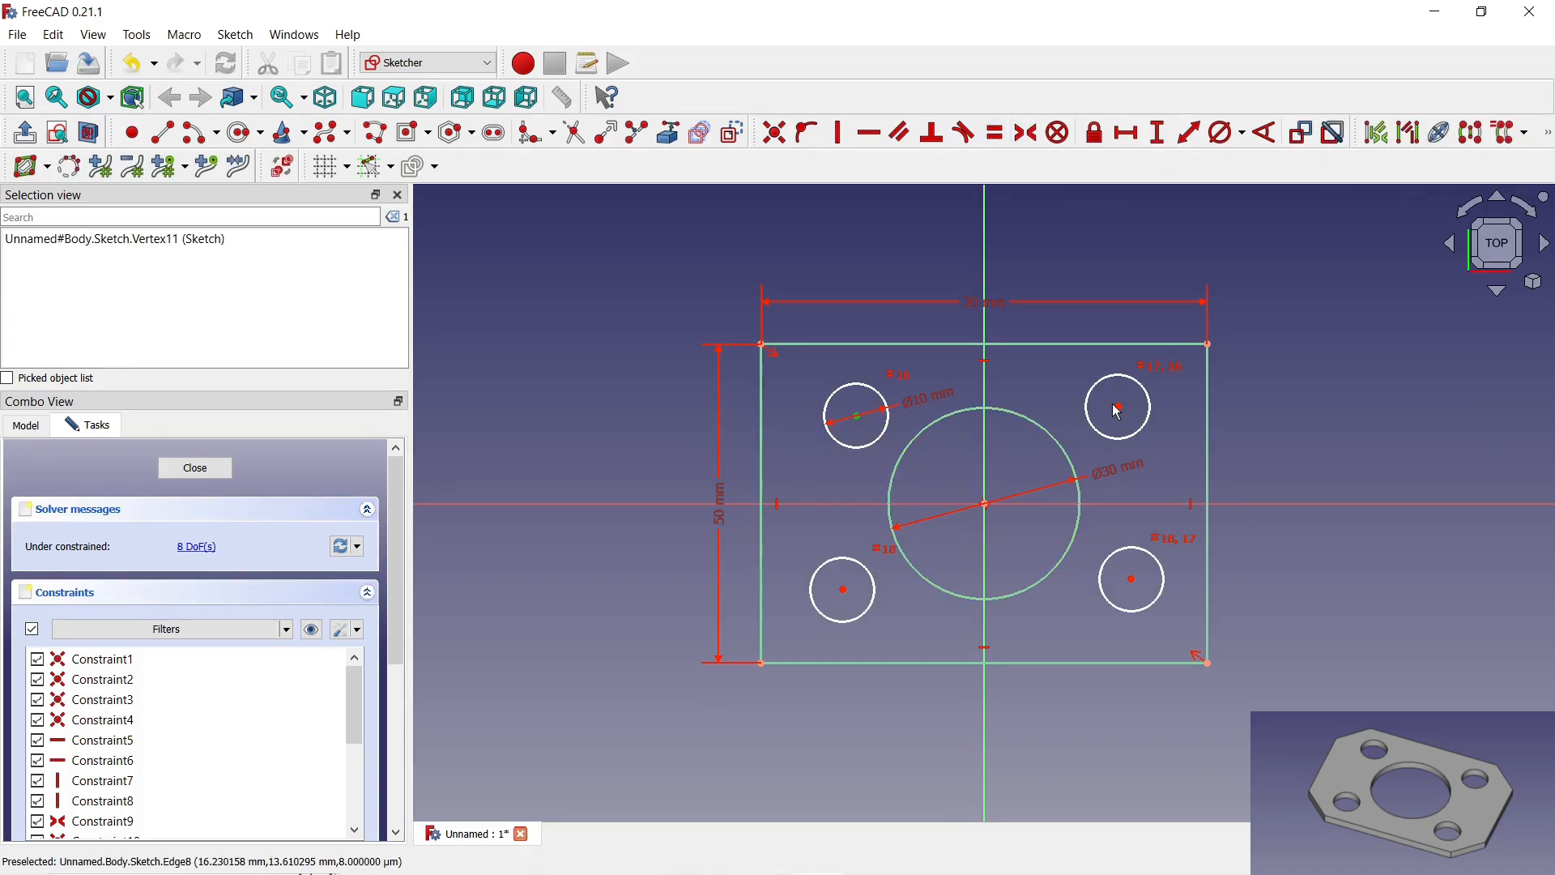
{"action": "left_click", "coordinate": [985, 389]}
{"action": "key", "text": "s"}
{"action": "left_click", "coordinate": [843, 590]}
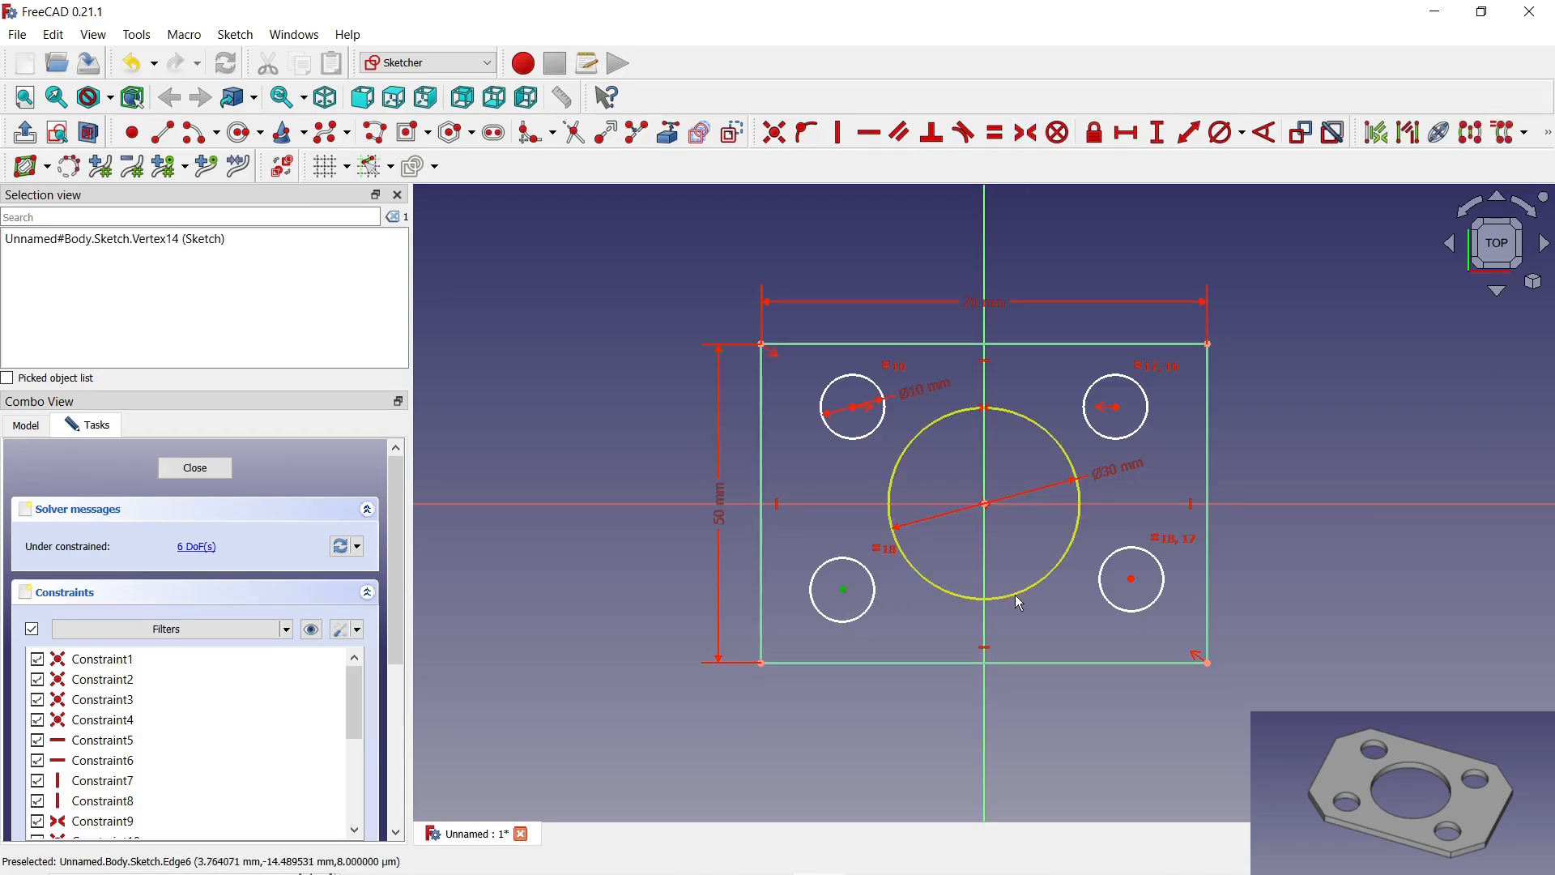
{"action": "left_click", "coordinate": [982, 623]}
{"action": "left_click", "coordinate": [1026, 134]}
- Make the centers of the two left small circles symmetric about the horizontal axis
{"action": "mouse_move", "coordinate": [852, 406]}
{"action": "left_mouse_down"}
{"action": "mouse_move", "coordinate": [826, 406]}
{"action": "mouse_move", "coordinate": [848, 396]}
{"action": "mouse_move", "coordinate": [886, 458]}
{"action": "mouse_move", "coordinate": [834, 395]}
{"action": "mouse_move", "coordinate": [852, 414]}
{"action": "left_mouse_up"}
{"action": "left_click", "coordinate": [848, 397]}
{"action": "left_click", "coordinate": [842, 590]}
{"action": "left_click", "coordinate": [839, 504]}
{"action": "left_click", "coordinate": [1026, 132]}
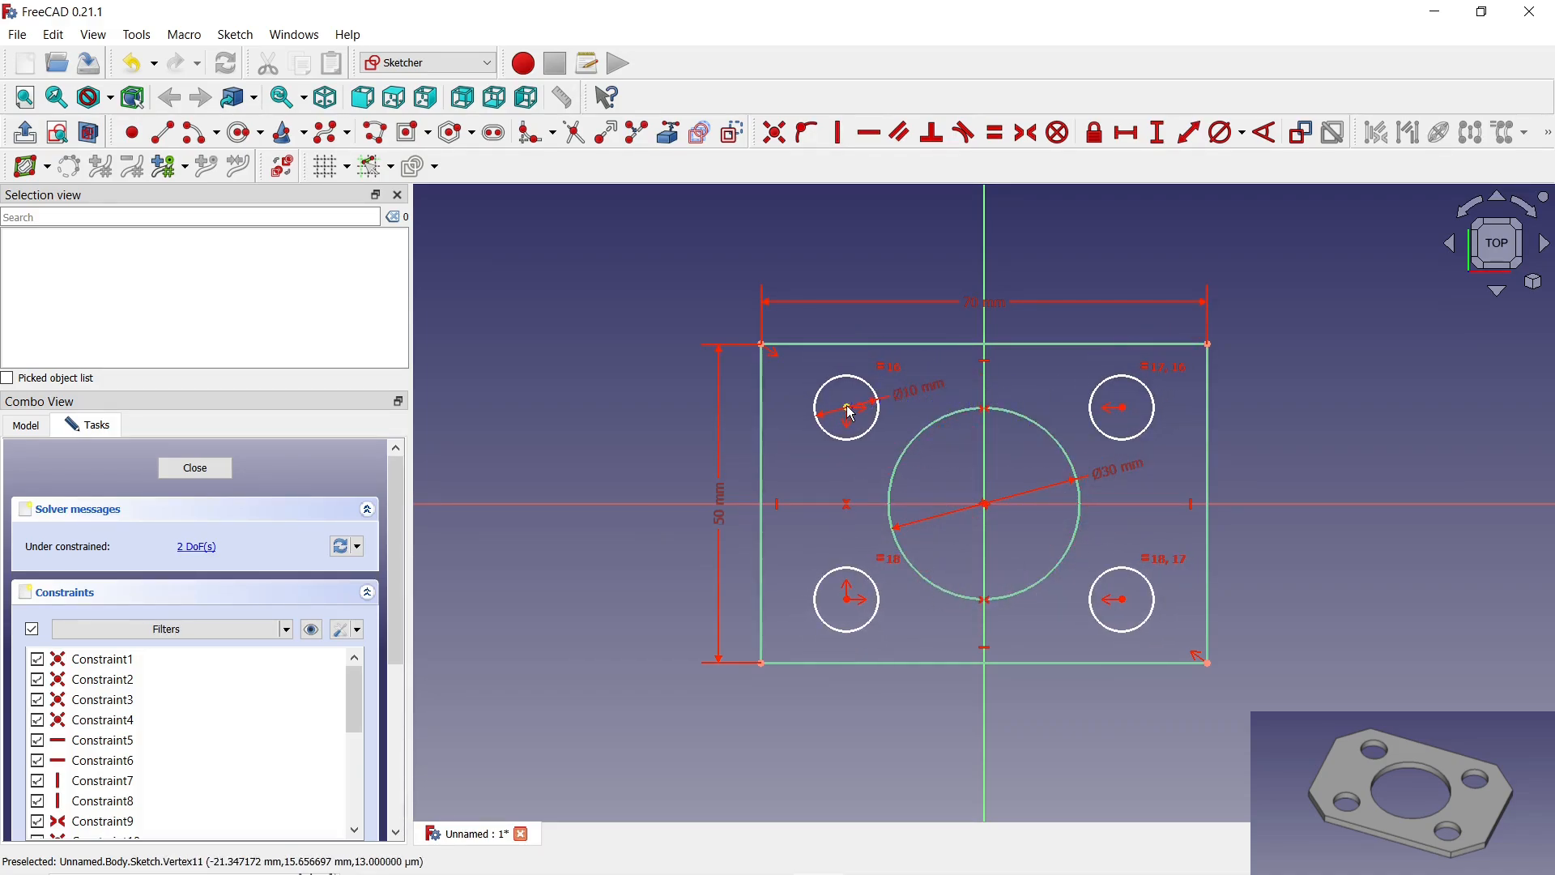
- Set the horizontal distance between the two lower small circle centers to 40 mm
{"action": "left_click", "coordinate": [848, 600]}
{"action": "left_click", "coordinate": [1122, 600]}
{"action": "left_click", "coordinate": [1127, 132]}
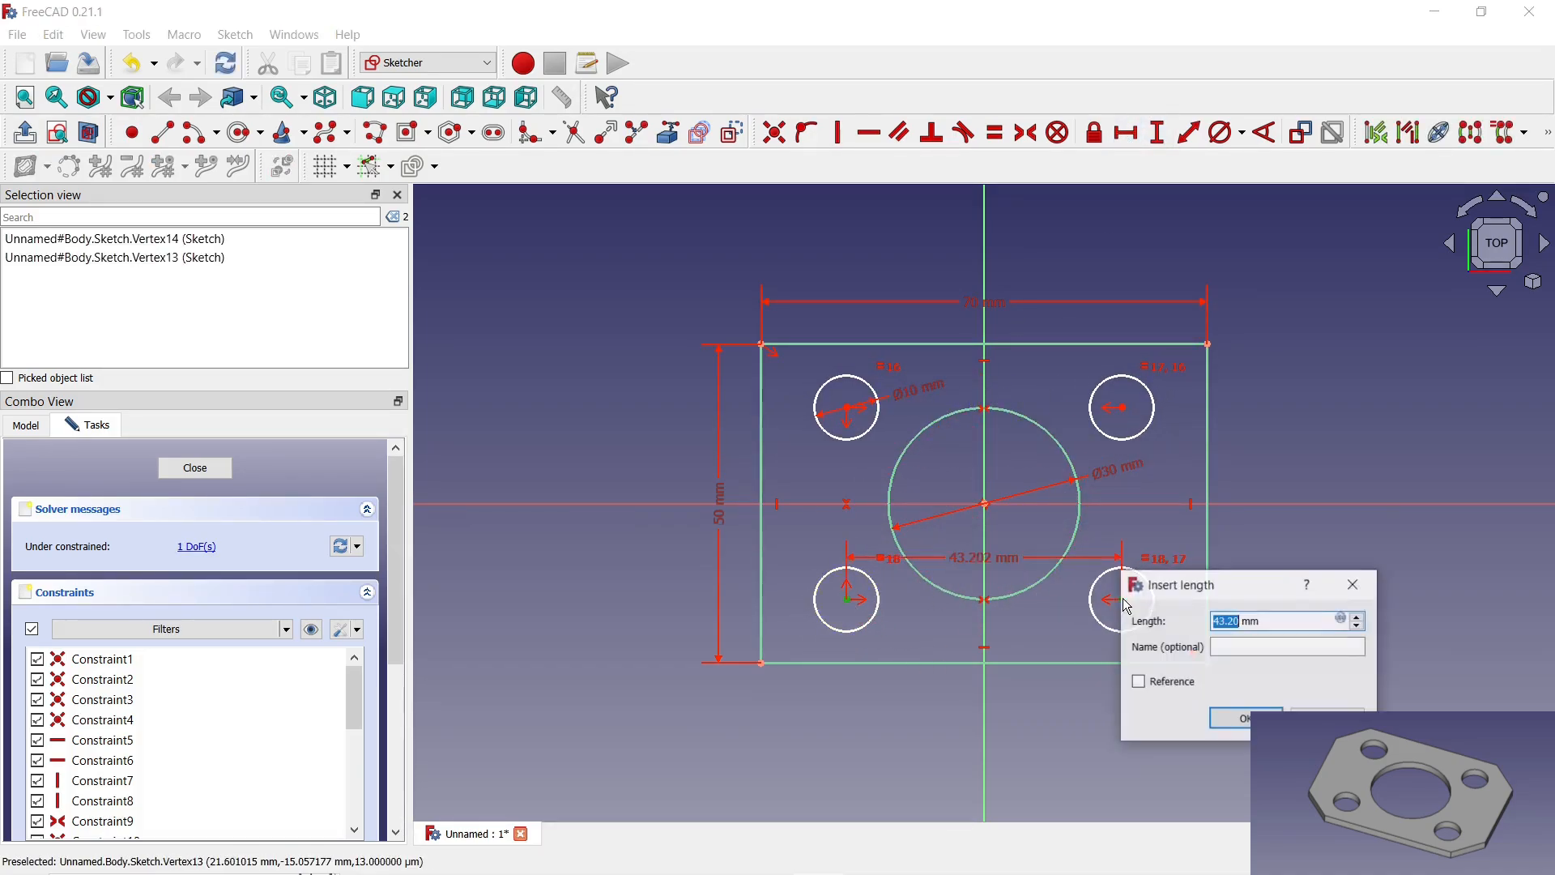
{"action": "type", "text": "40"}
{"action": "key", "text": "Return"}
- Set the vertical distance between the right small circle centers to 30 mm, and move the 40 mm dimension below the rectangle
{"action": "left_click", "coordinate": [1113, 599]}
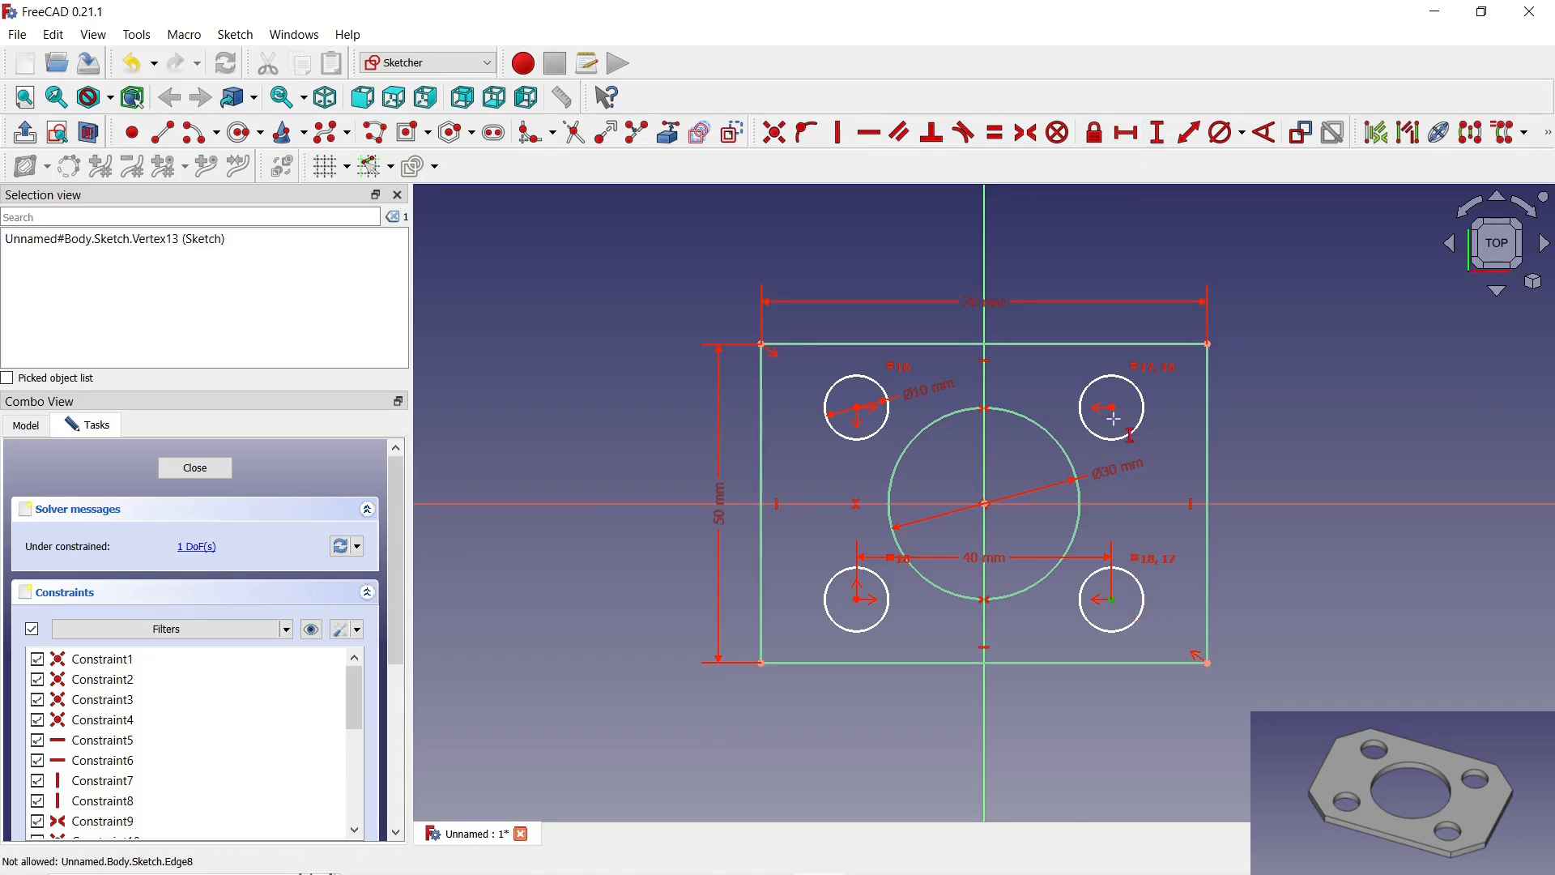
{"action": "left_click", "coordinate": [1114, 408]}
{"action": "type", "text": "30"}
{"action": "key", "text": "Return"}
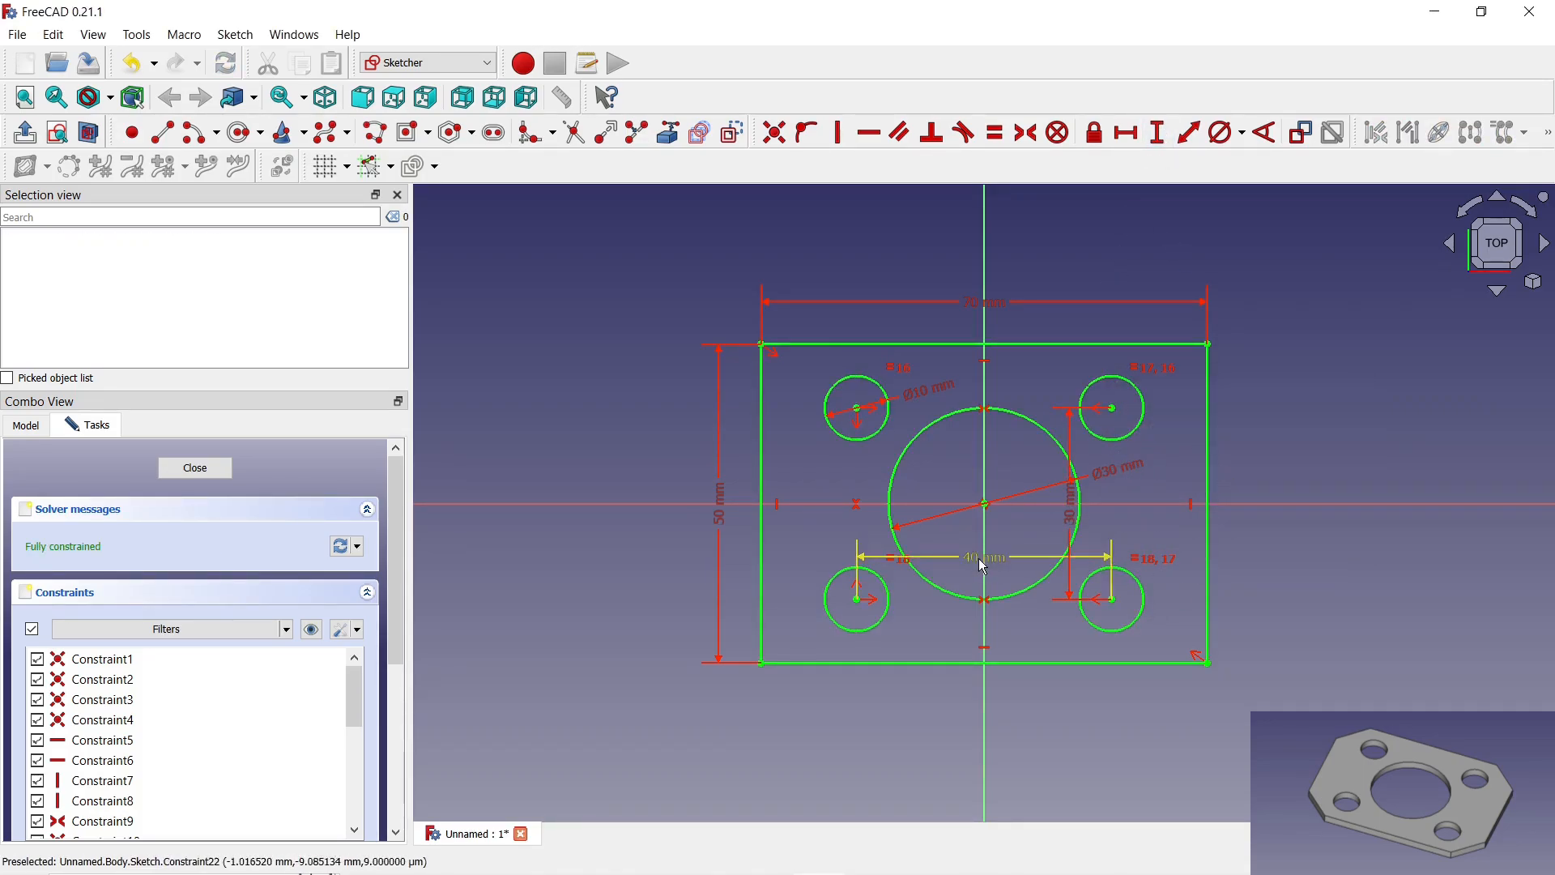
{"action": "left_click_drag", "start_coordinate": [984, 558], "coordinate": [982, 725]}
- Finish the sketch and pad the plate profile to a length of 3 mm
{"action": "left_click", "coordinate": [195, 468]}
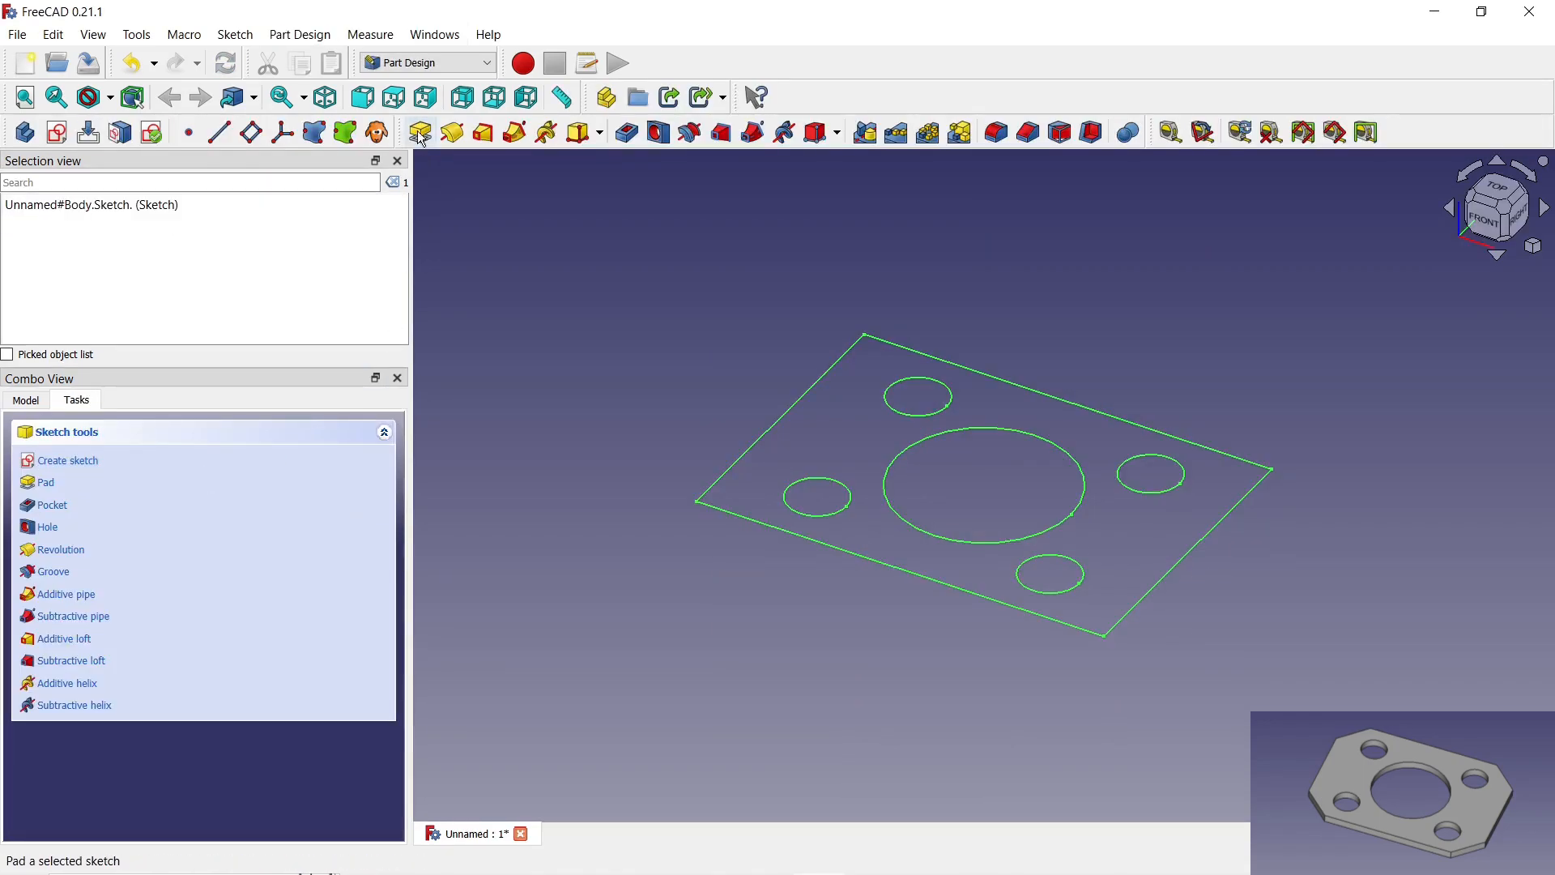
{"action": "left_click", "coordinate": [420, 132]}
{"action": "left_click", "coordinate": [374, 556]}
{"action": "left_click", "coordinate": [373, 555]}
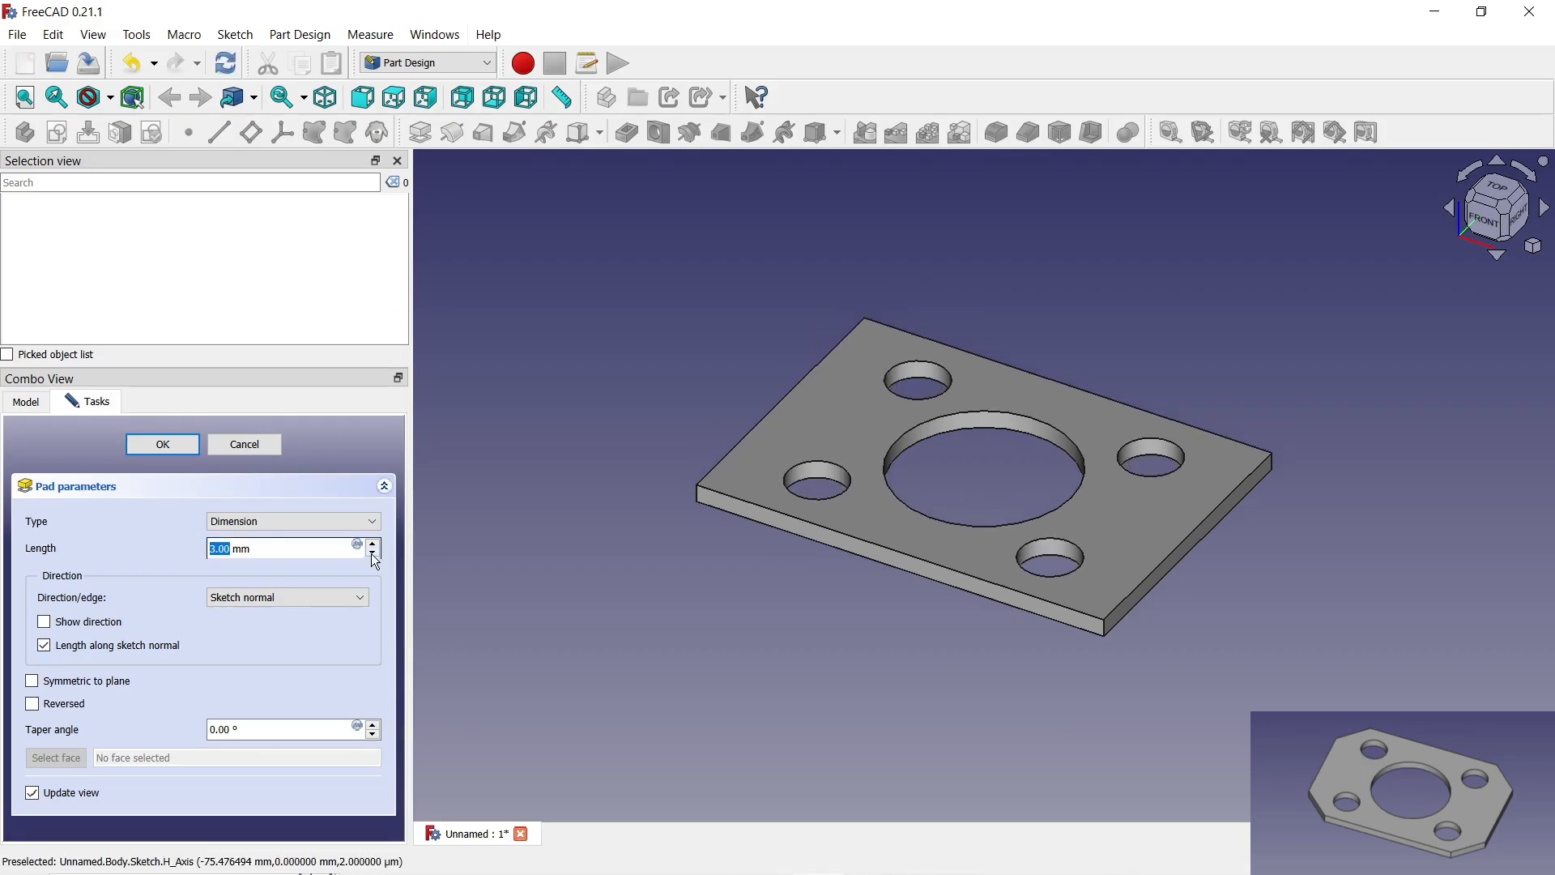
{"action": "left_click", "coordinate": [154, 445]}
- Chamfer the four vertical corner edges of the plate with an equal-distance chamfer
{"action": "left_click", "coordinate": [1105, 630]}
{"action": "middle_click_drag", "start_coordinate": [595, 474], "coordinate": [787, 503]}
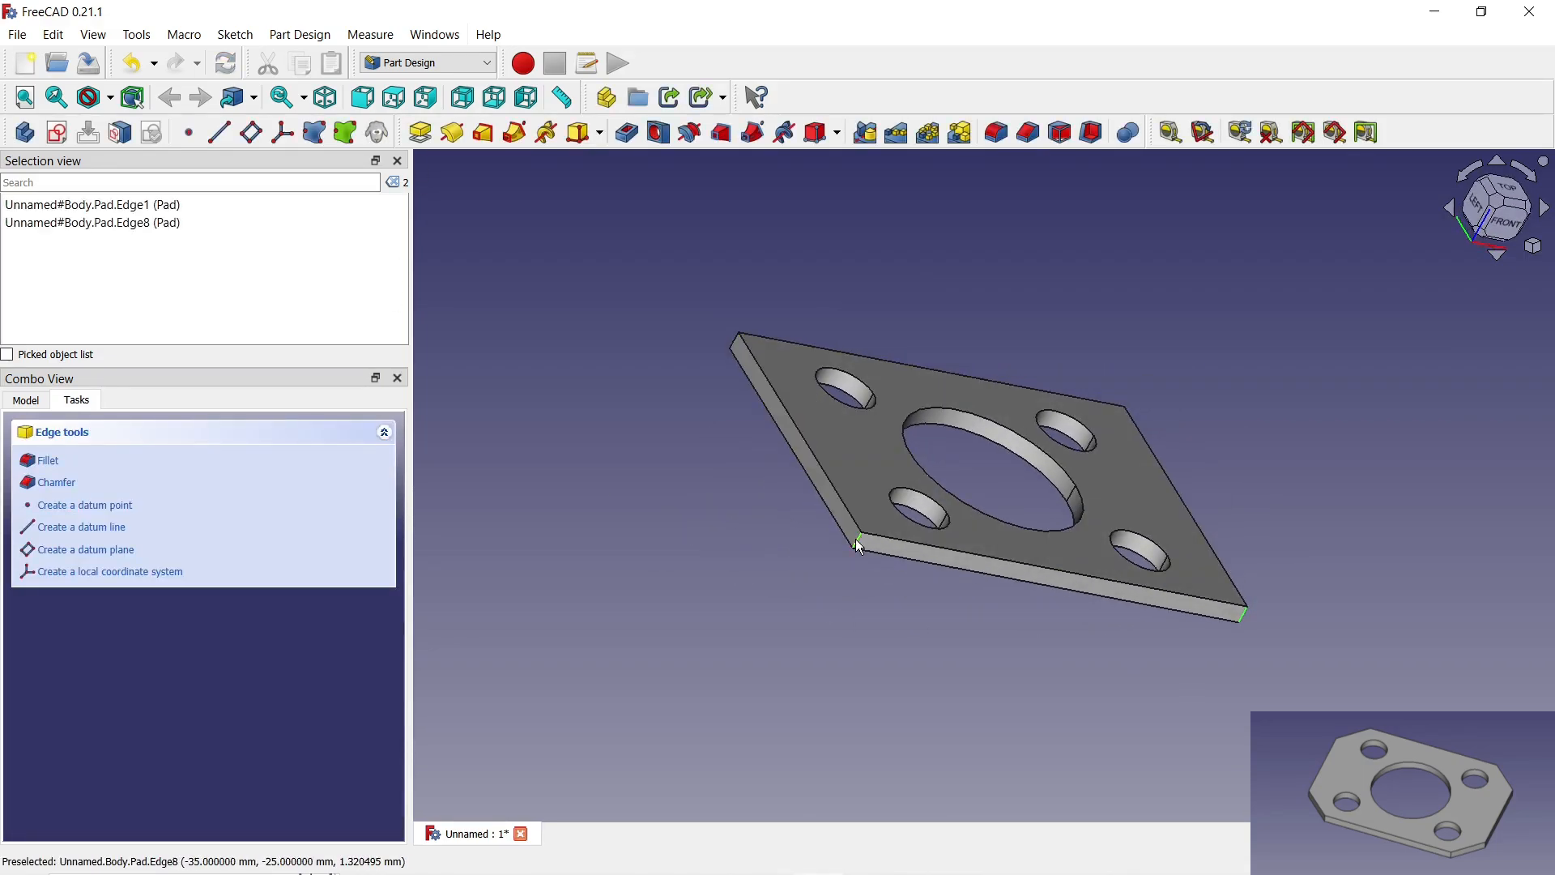
{"action": "middle_click_drag", "start_coordinate": [861, 548], "coordinate": [902, 514]}
{"action": "middle_click_drag", "start_coordinate": [957, 564], "coordinate": [840, 499]}
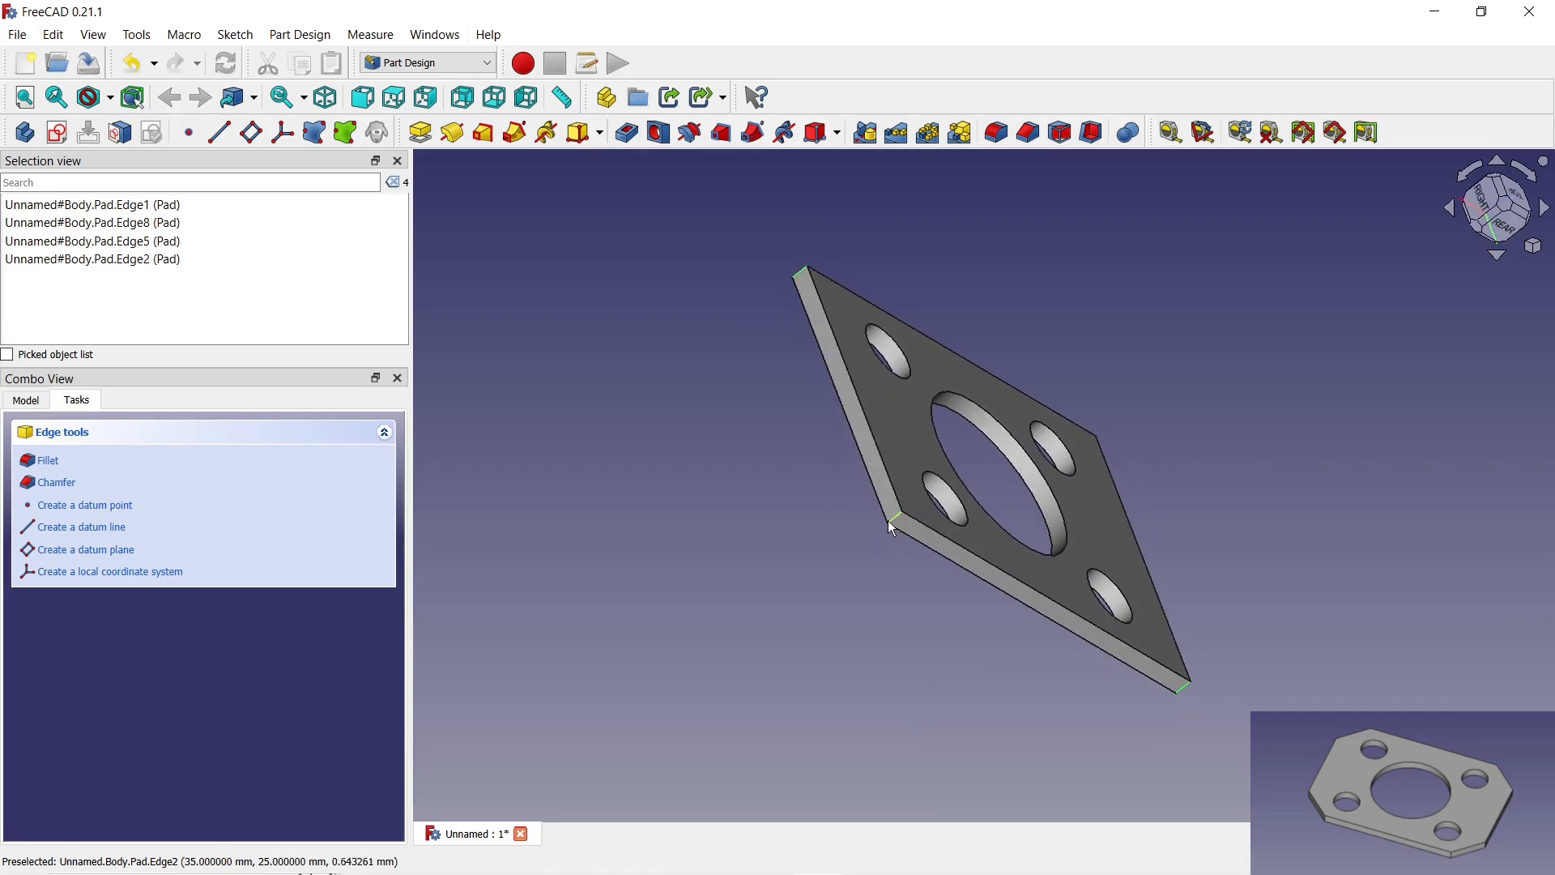
{"action": "left_click", "coordinate": [1029, 132]}
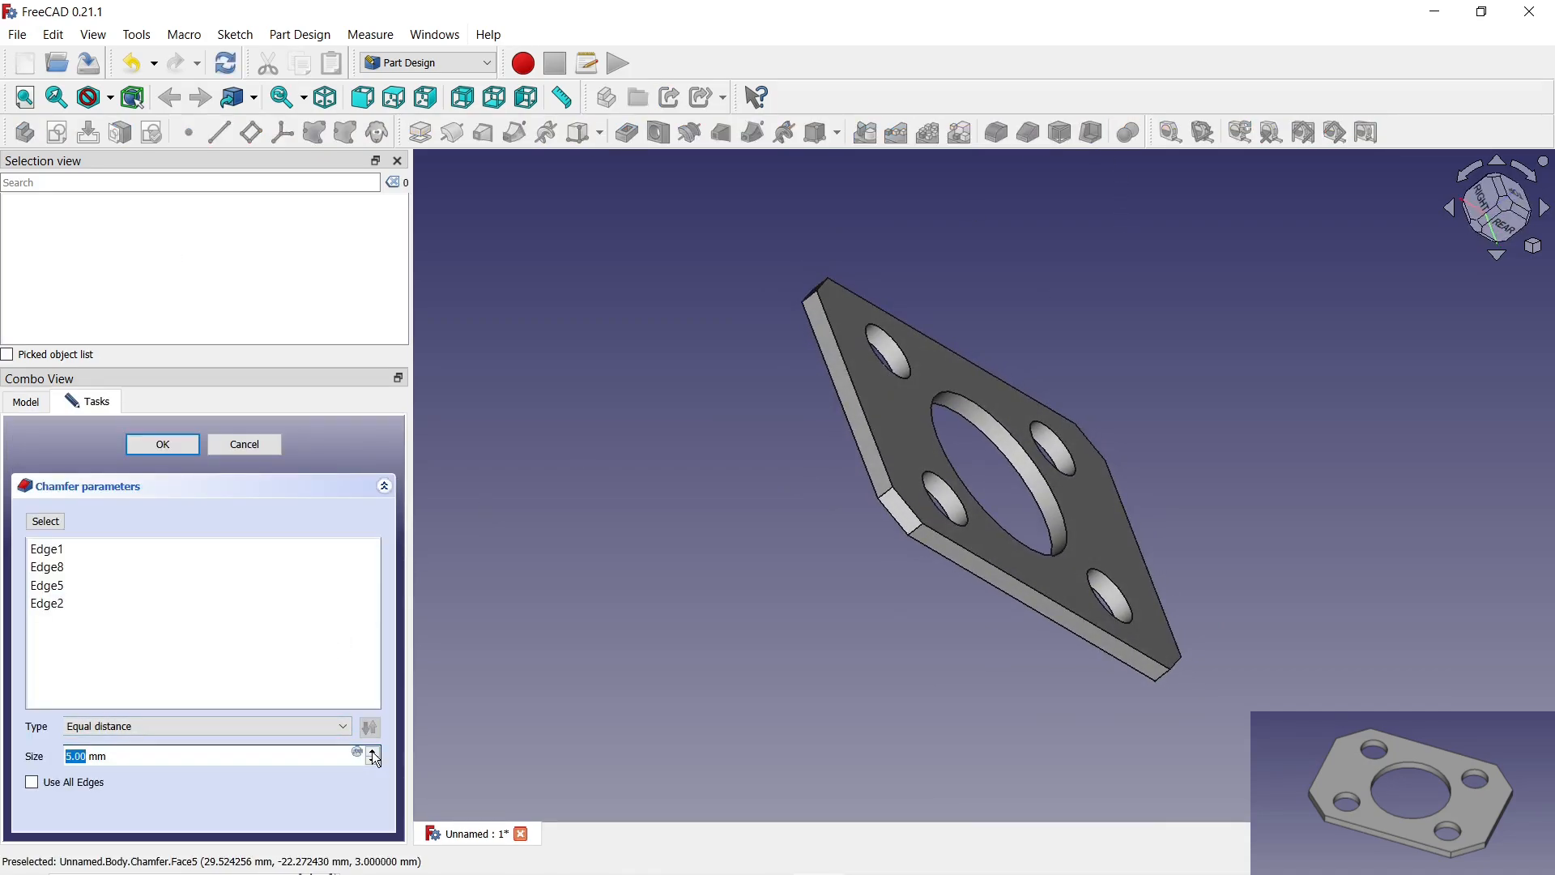
{"action": "left_click", "coordinate": [166, 444]}
{"action": "key", "text": "2"}
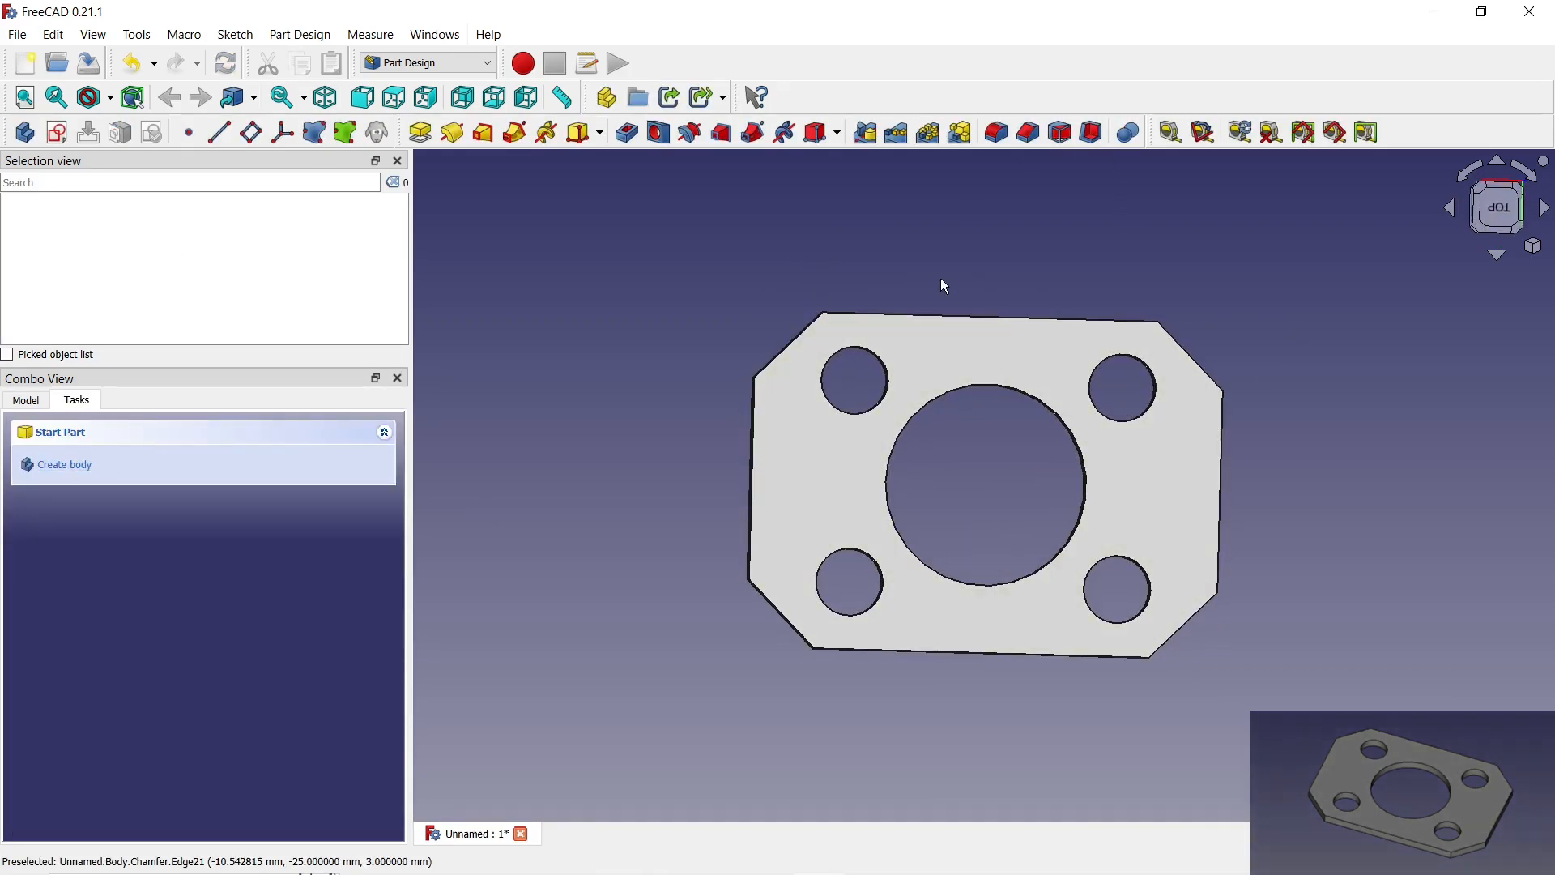
{"action": "middle_click_drag", "start_coordinate": [940, 279], "coordinate": [1052, 420]}
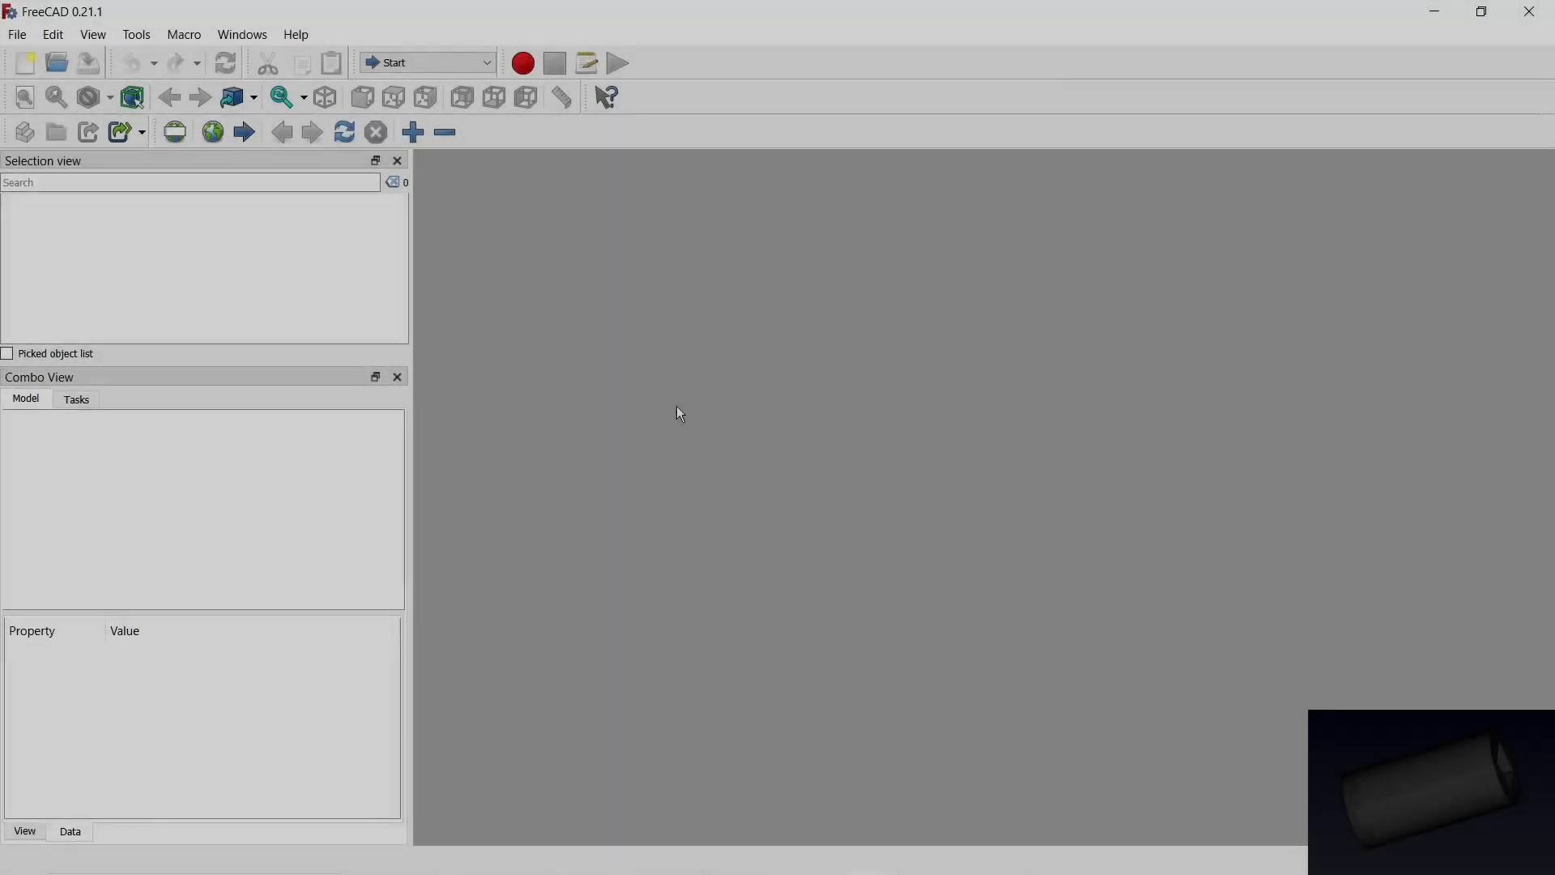
- Switch to the Part Design workbench and start a new document with a body and a sketch on the XY plane
{"action": "left_click", "coordinate": [484, 62]}
{"action": "left_click", "coordinate": [429, 309]}
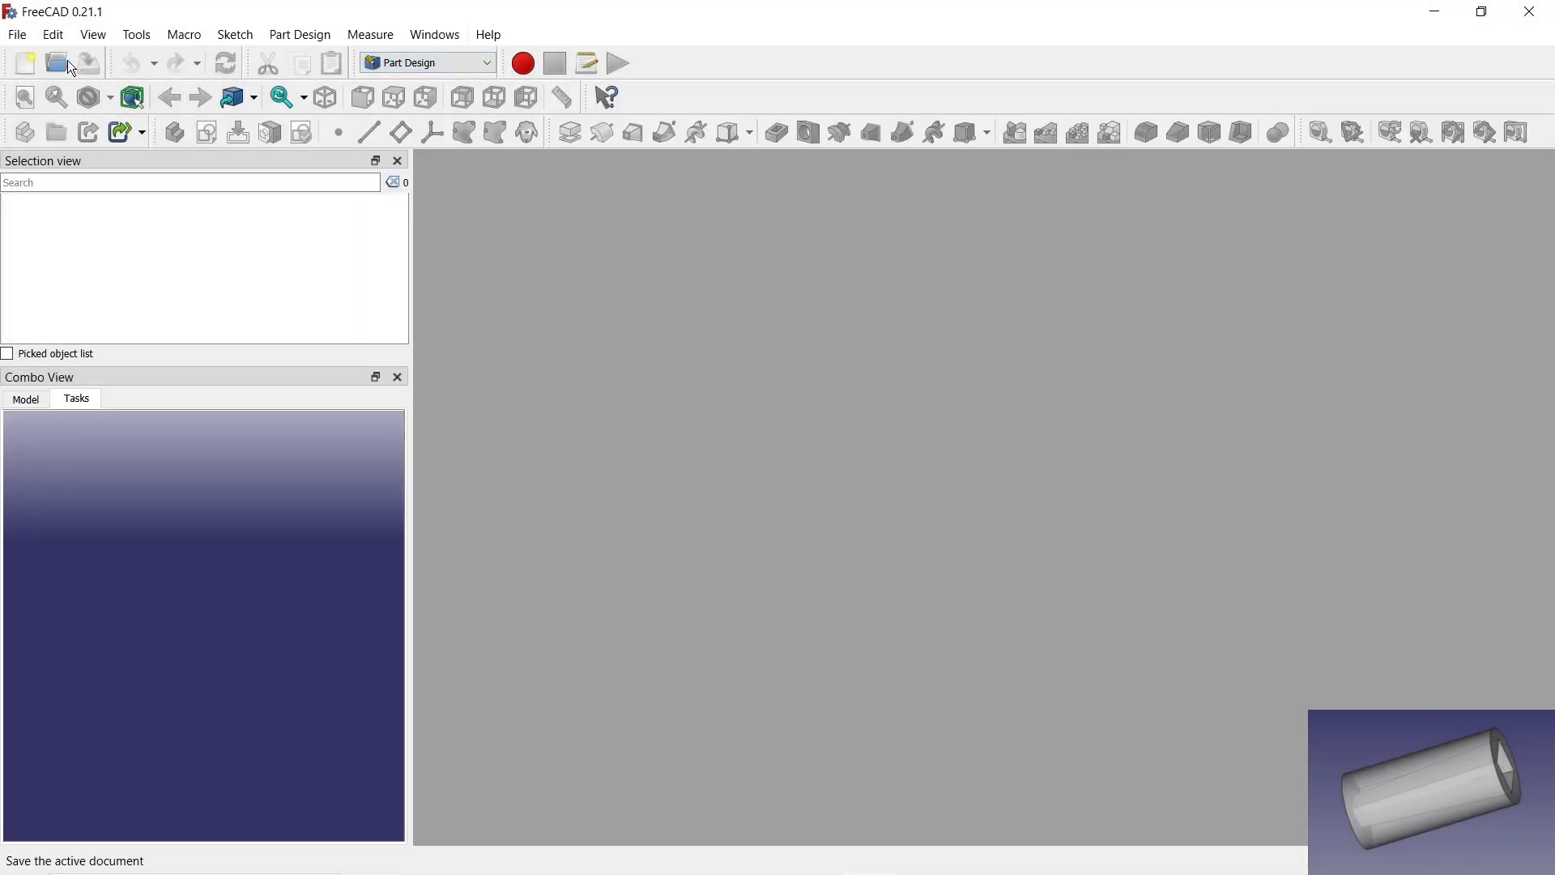
{"action": "left_click", "coordinate": [25, 63]}
{"action": "left_click", "coordinate": [67, 461]}
{"action": "left_click", "coordinate": [71, 461]}
{"action": "left_click", "coordinate": [98, 522]}
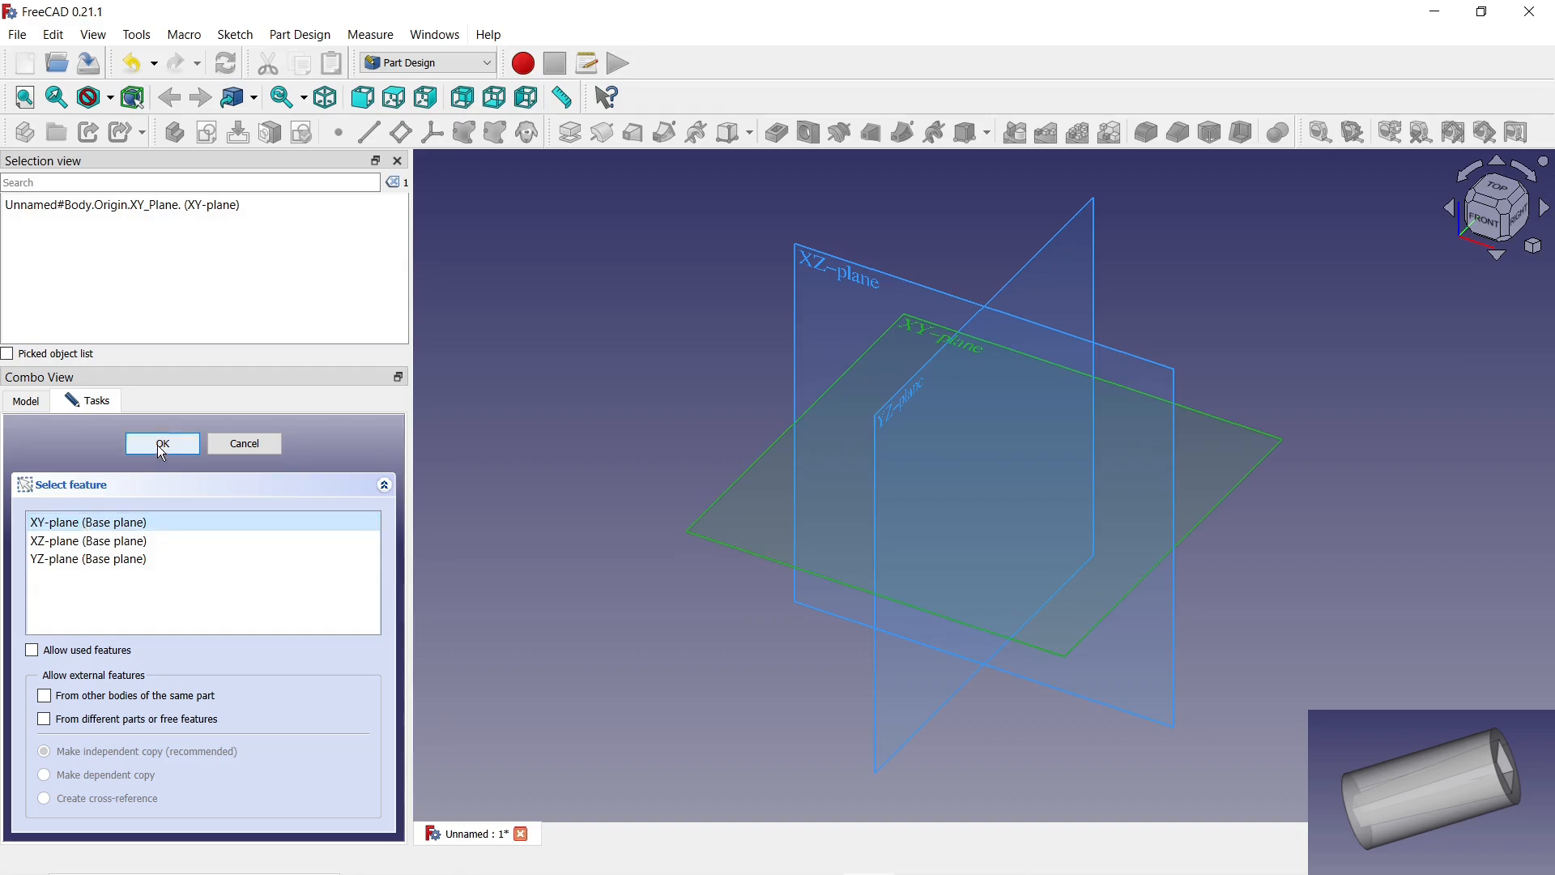
{"action": "left_click", "coordinate": [162, 447]}
- Draw a circle centered on the origin and set its diameter to 50 mm
{"action": "left_click", "coordinate": [1044, 99]}
{"action": "left_click", "coordinate": [985, 486]}
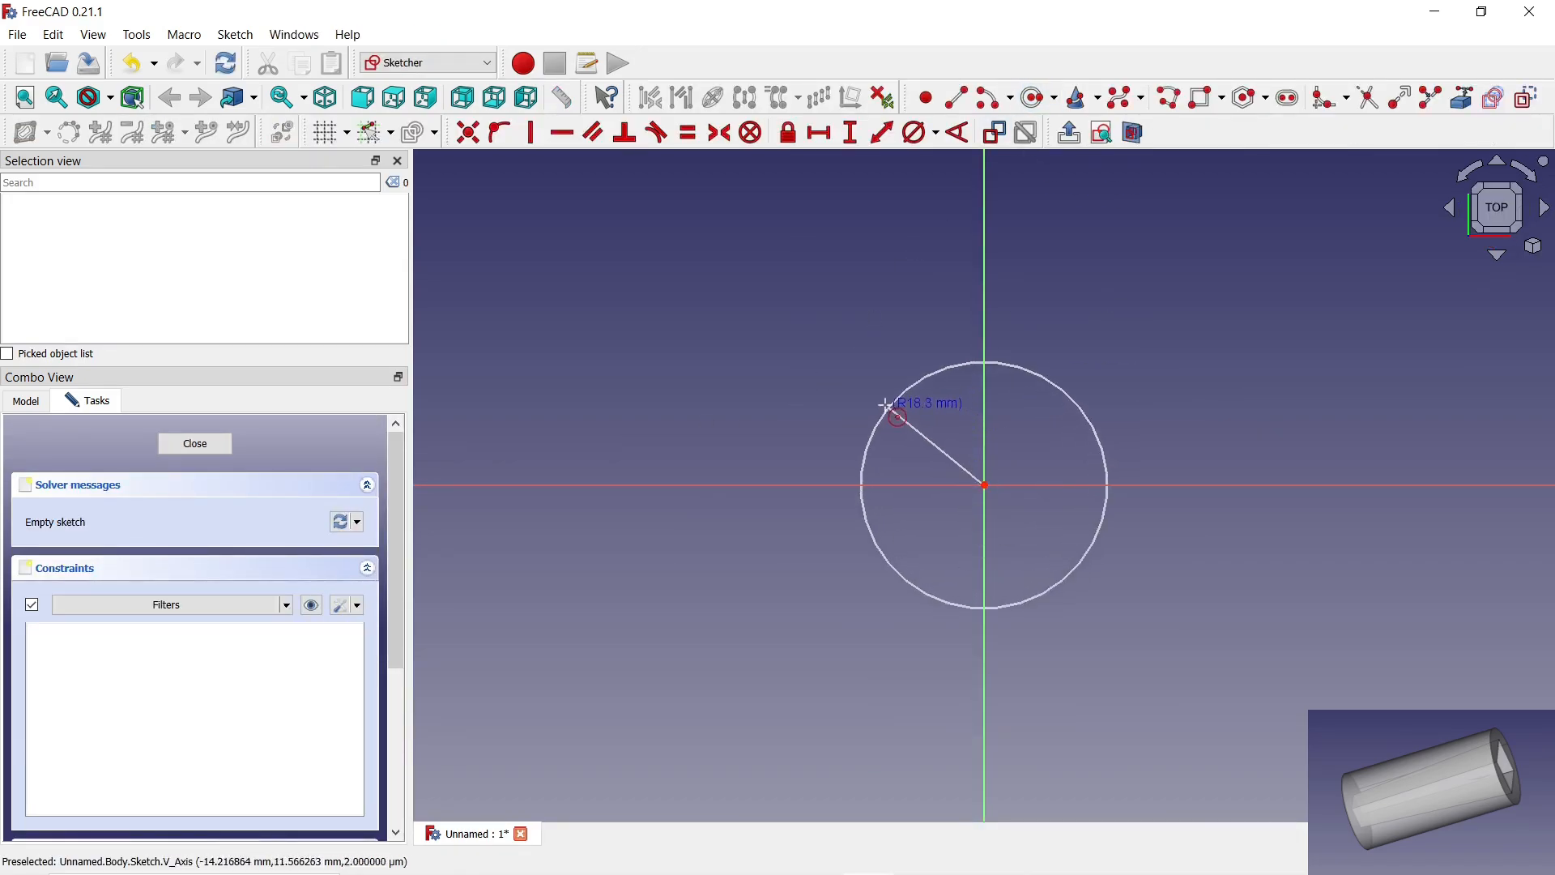
{"action": "left_click", "coordinate": [879, 409]}
{"action": "left_click", "coordinate": [921, 132]}
{"action": "left_click", "coordinate": [922, 375]}
{"action": "type", "text": "50"}
{"action": "key", "text": "Return"}
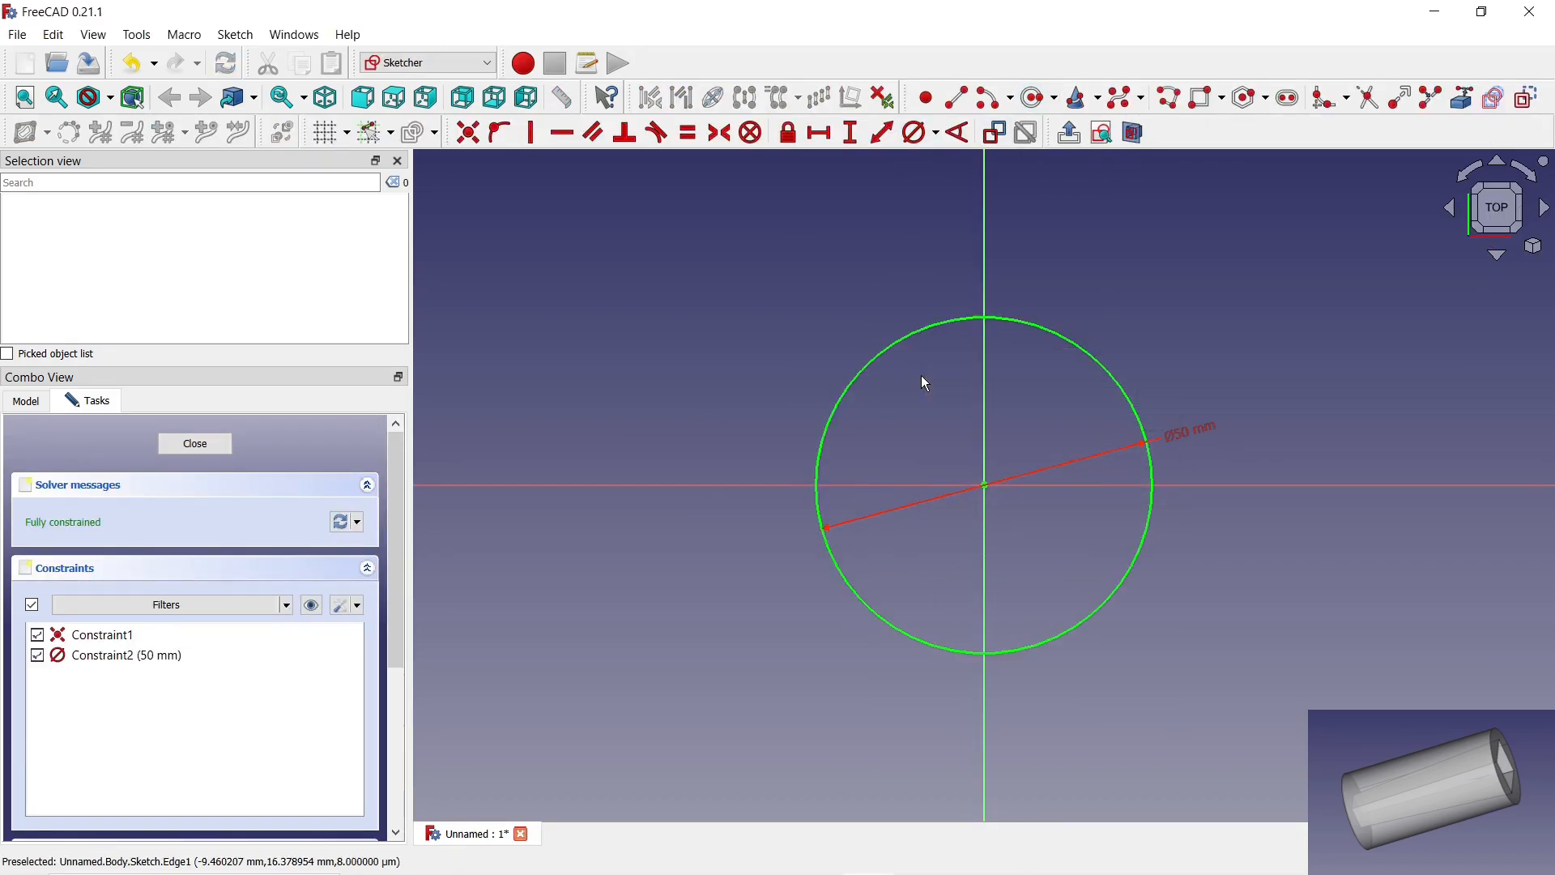
- Finish the circle sketch and pad it to a length of 100 mm
{"action": "left_click", "coordinate": [198, 444]}
{"action": "left_click", "coordinate": [61, 494]}
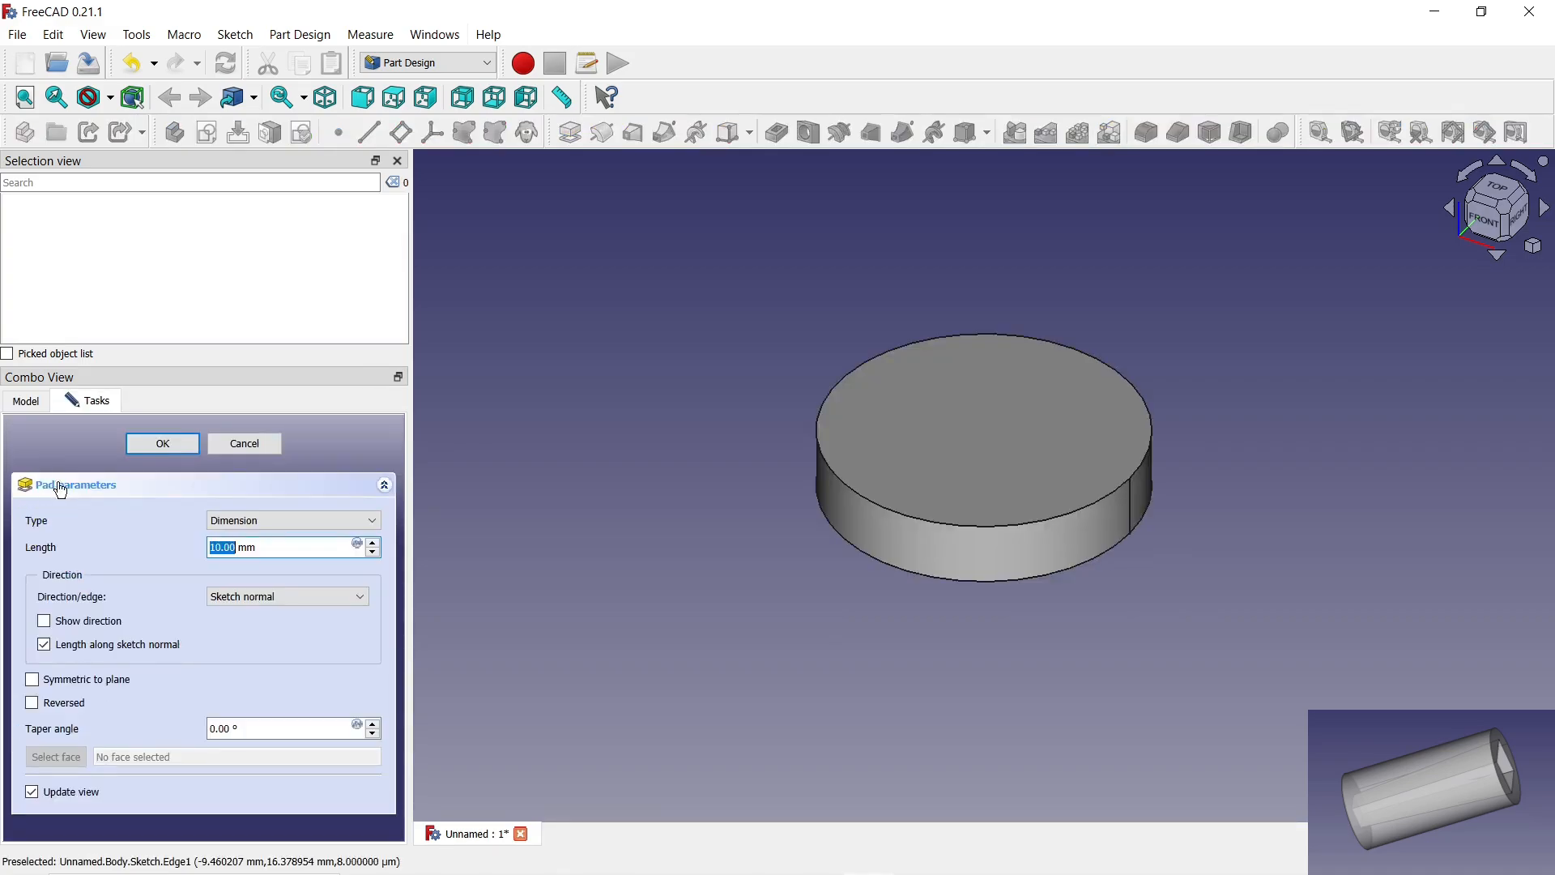
{"action": "left_click", "coordinate": [165, 444]}
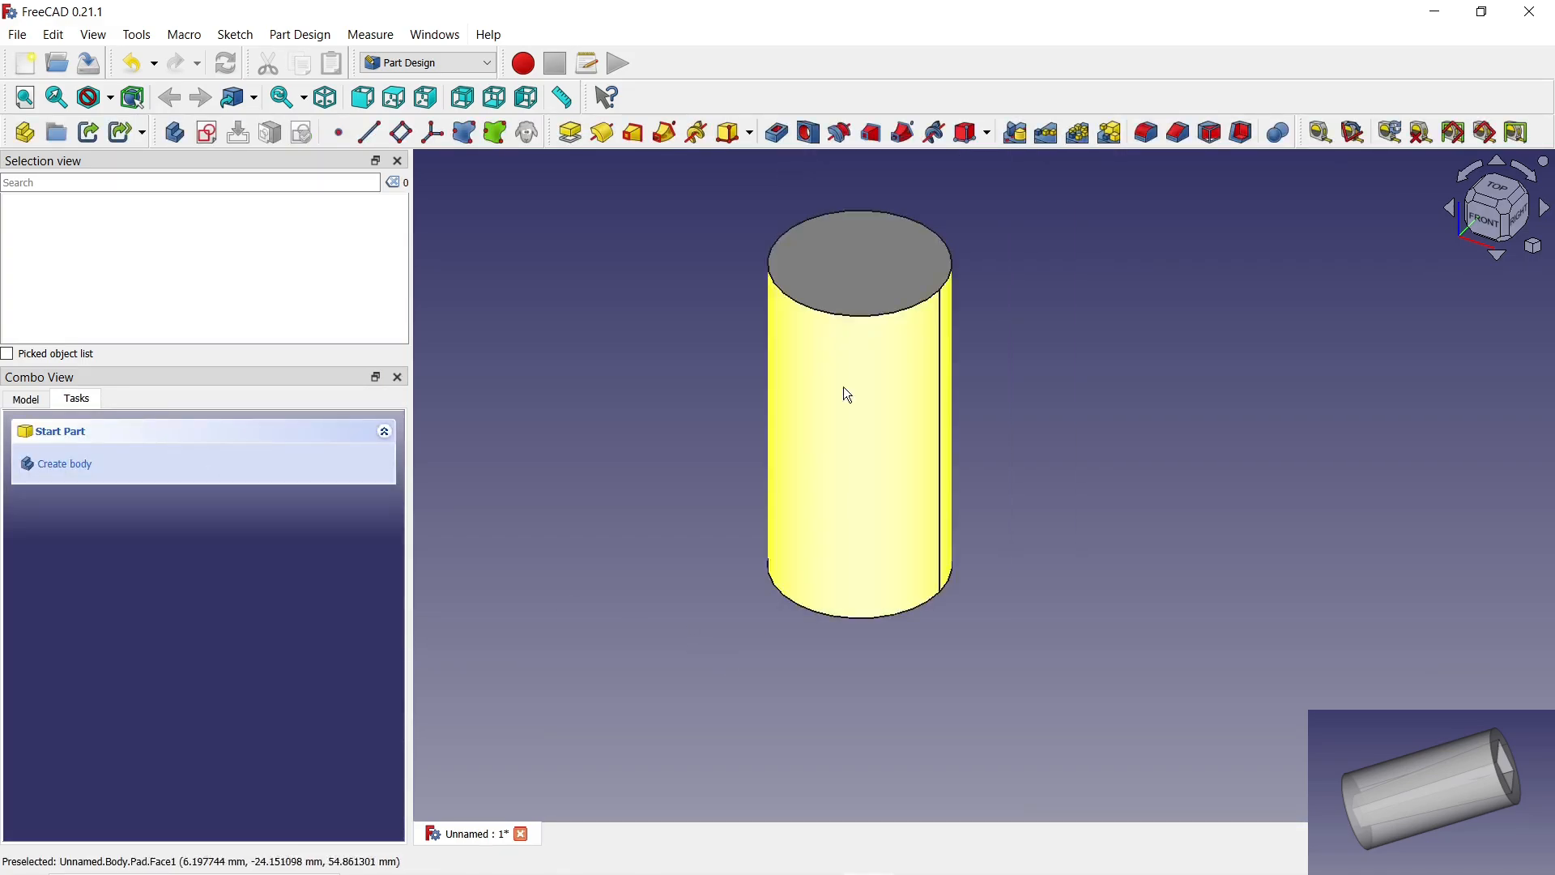
- Start a sketch on the cylinder's top face and draw a rectangle about 16.5 mm wide centered on the origin
{"action": "left_click", "coordinate": [855, 283]}
{"action": "left_click", "coordinate": [207, 132]}
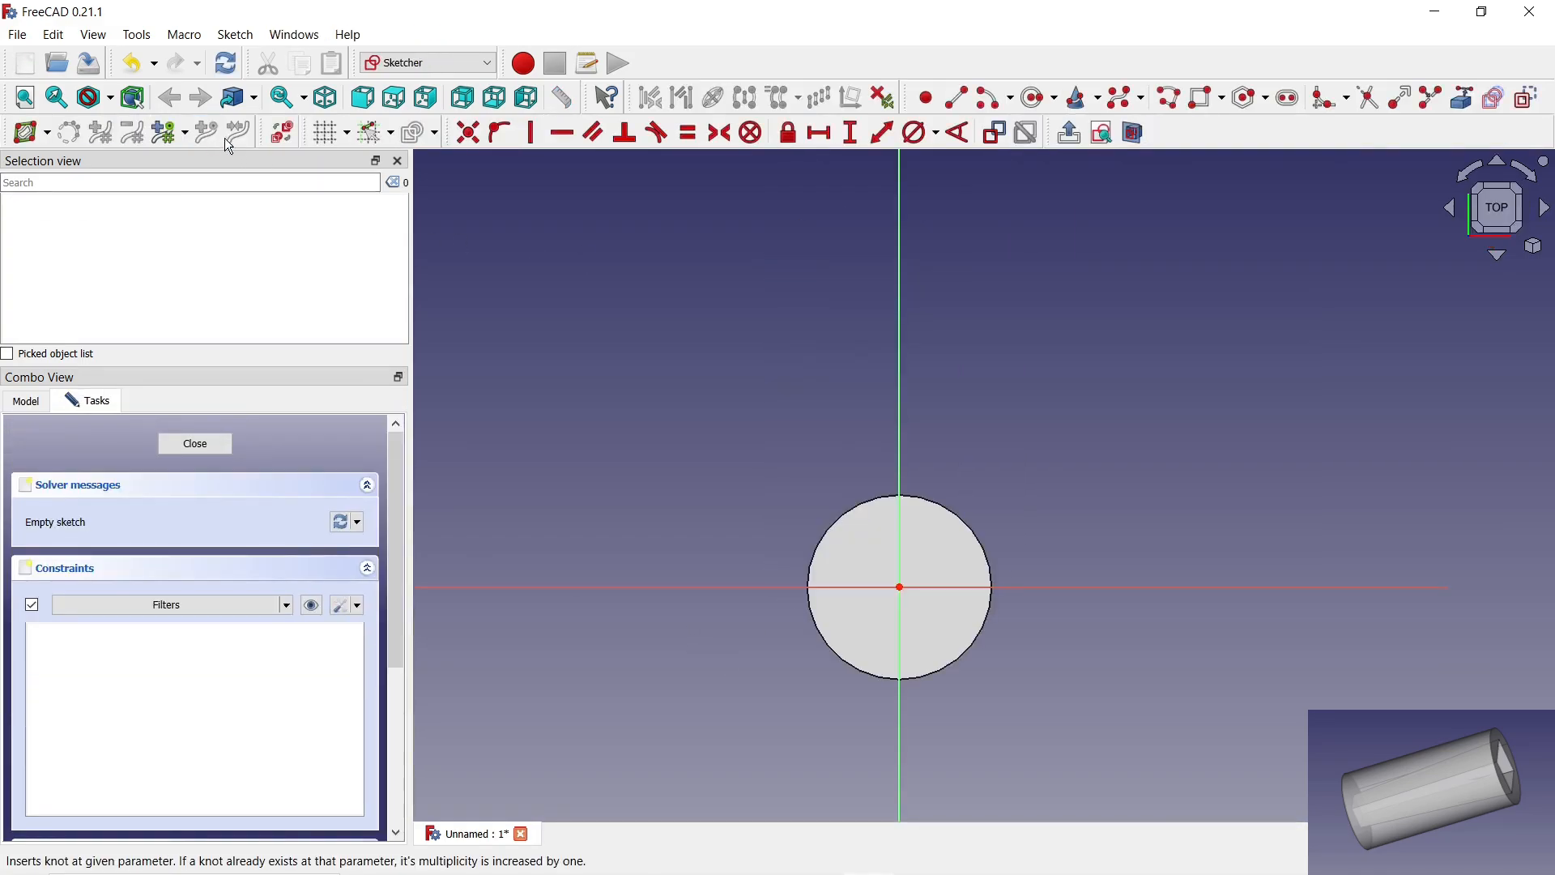
{"action": "left_click", "coordinate": [1221, 98]}
{"action": "left_click", "coordinate": [1268, 147]}
{"action": "left_click", "coordinate": [900, 586]}
{"action": "left_click", "coordinate": [931, 617]}
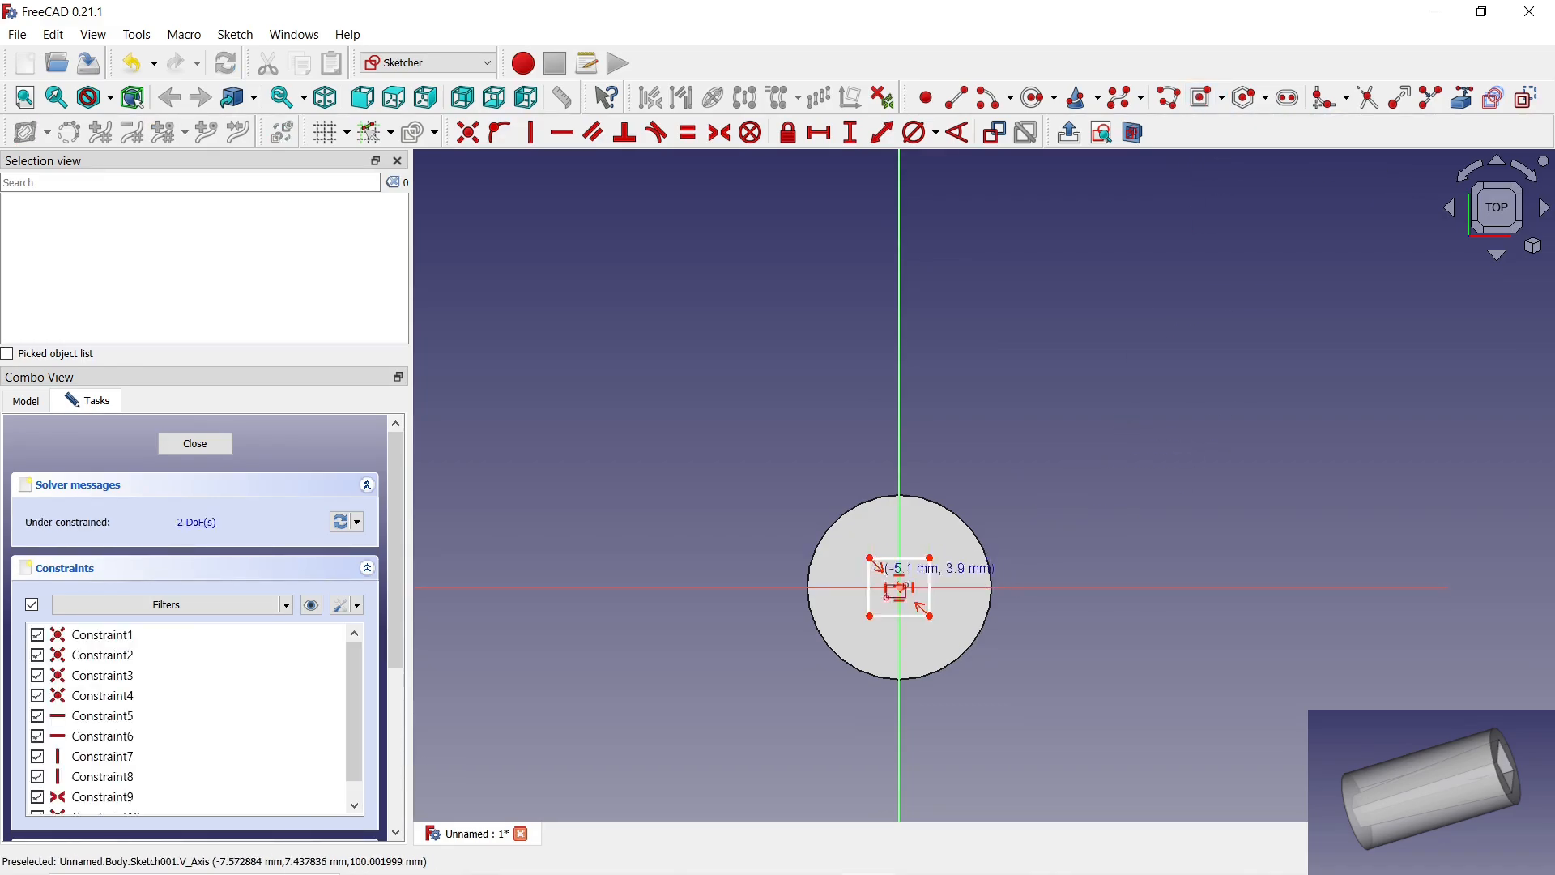
- Set the rectangle's width to 15 mm and make its upper and left edges equal in length
{"action": "scroll", "coordinate": [904, 592], "scroll_direction": "up", "scroll_amount": 5}
{"action": "left_click", "coordinate": [827, 142]}
{"action": "left_click", "coordinate": [857, 501]}
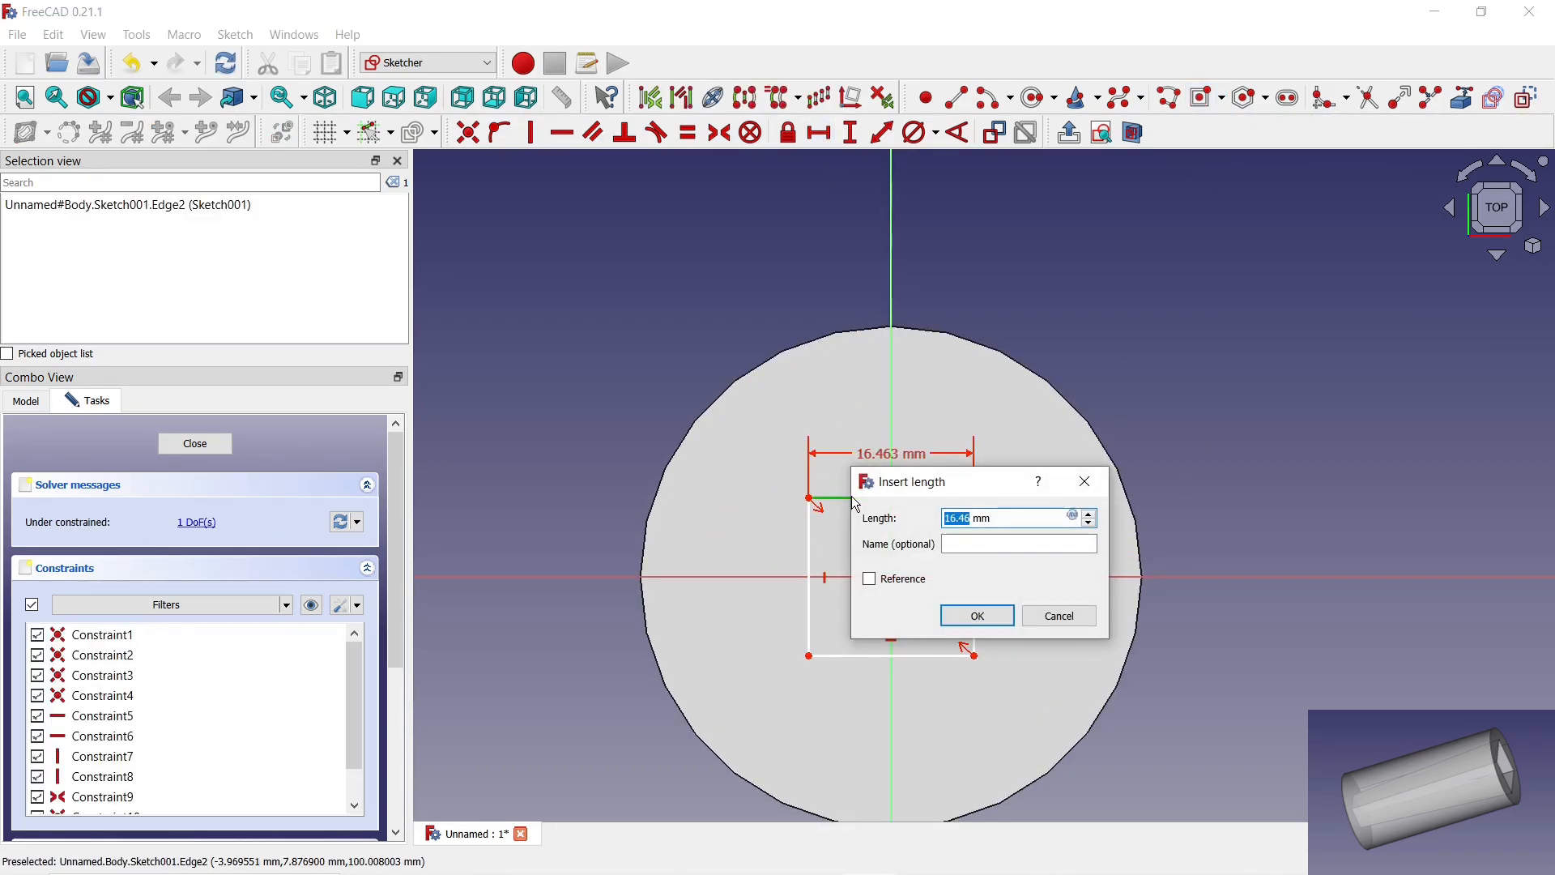
{"action": "key", "text": "Return"}
{"action": "left_click", "coordinate": [688, 132]}
{"action": "left_click", "coordinate": [833, 501]}
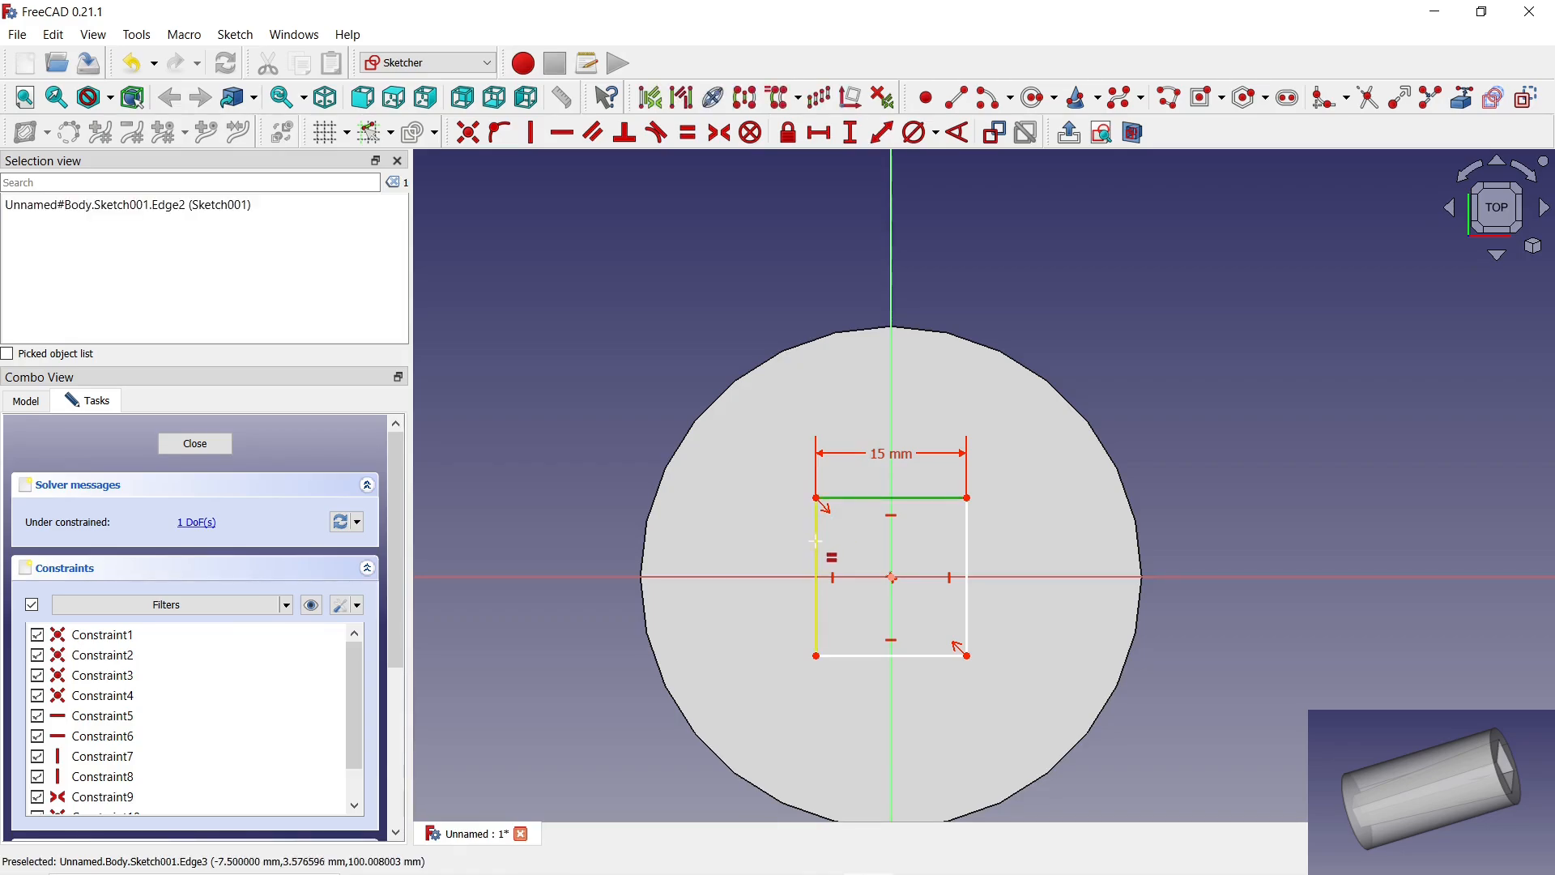
{"action": "left_click", "coordinate": [815, 544]}
{"action": "right_click", "coordinate": [816, 544]}
- Start a sketch on the cylinder's bottom face and draw an origin-centered rectangle about 24.9 mm wide
{"action": "middle_click_drag", "start_coordinate": [901, 710], "coordinate": [821, 463]}
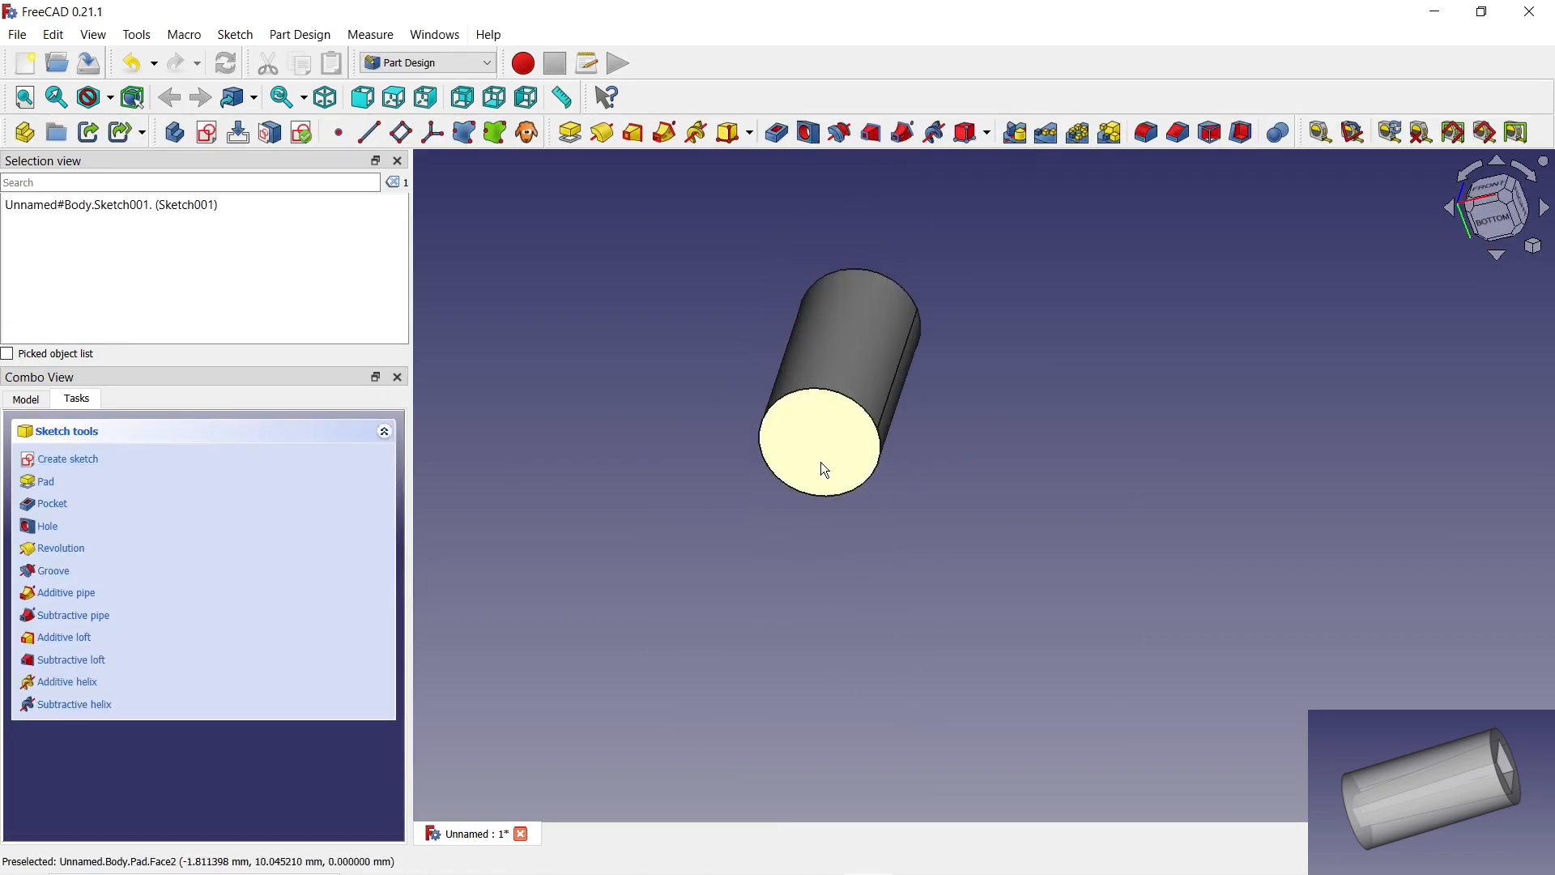
{"action": "left_click", "coordinate": [821, 463]}
{"action": "left_click", "coordinate": [208, 132]}
{"action": "left_click", "coordinate": [1208, 97]}
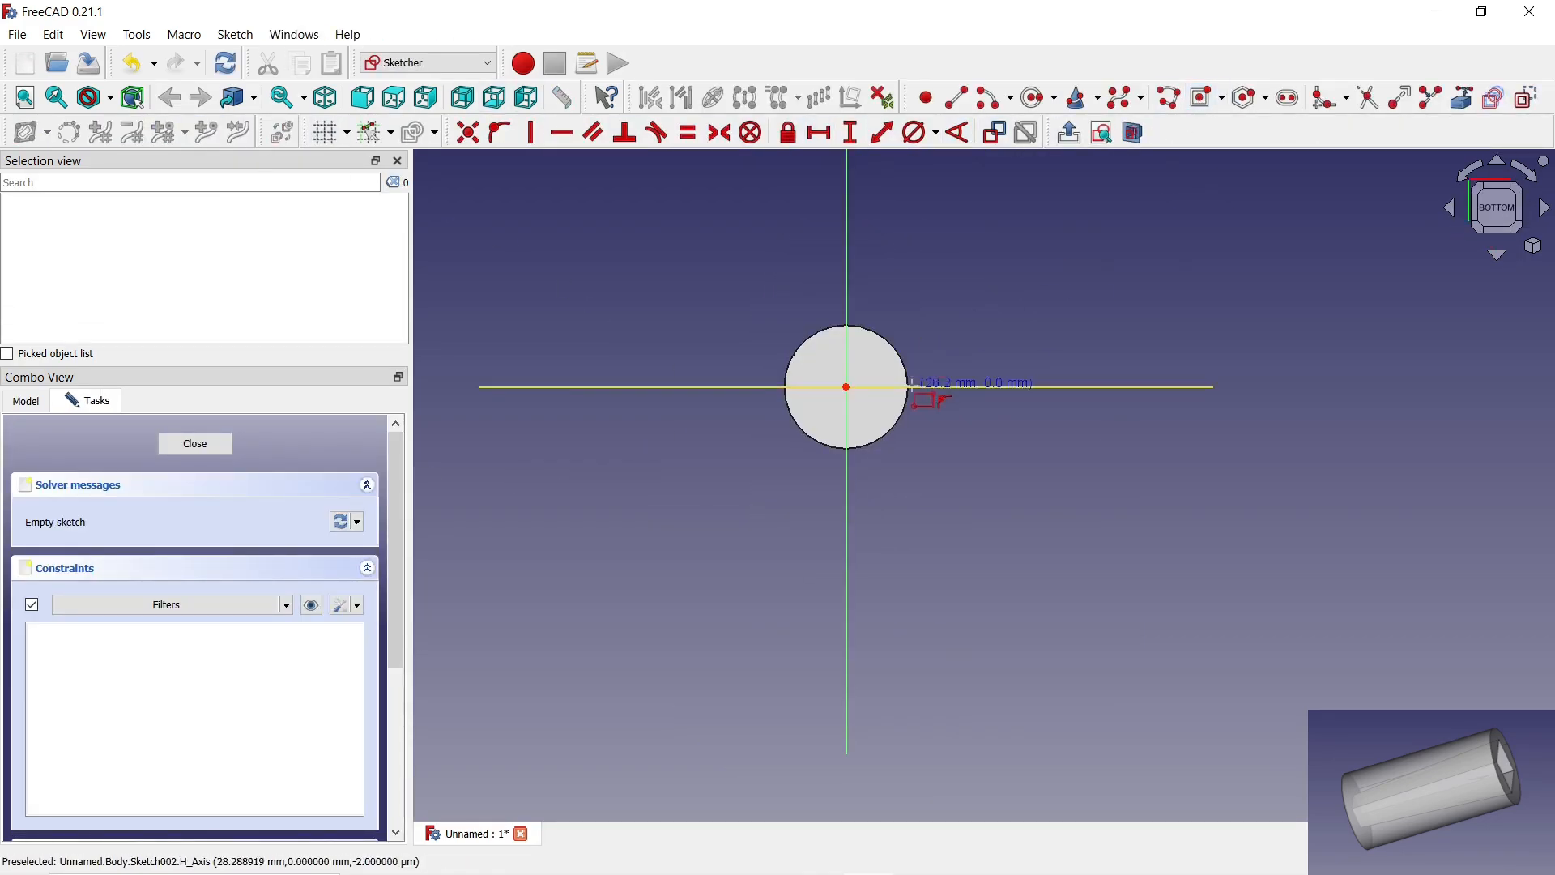
{"action": "scroll", "coordinate": [865, 395], "scroll_direction": "up", "scroll_amount": 5}
{"action": "left_click", "coordinate": [758, 323]}
{"action": "left_click", "coordinate": [895, 433]}
- Set the rectangle's width to 25 mm, make its upper and left edges equal, and finish the sketch
{"action": "left_click", "coordinate": [820, 132]}
{"action": "left_click", "coordinate": [793, 325]}
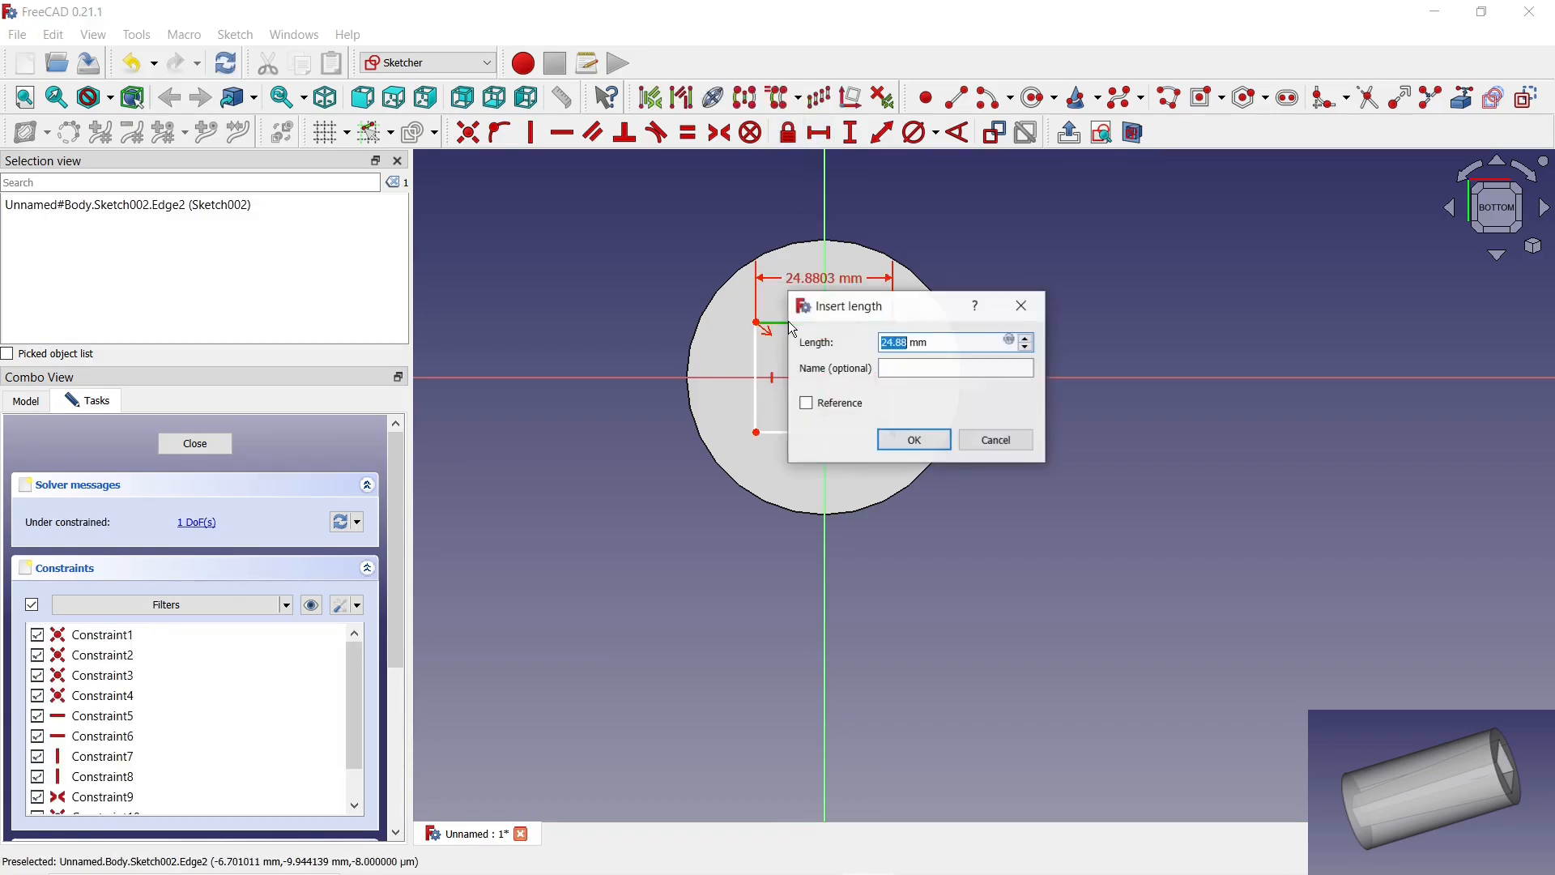
{"action": "type", "text": "2"}
{"action": "key", "text": "Return"}
{"action": "scroll", "coordinate": [738, 375], "scroll_direction": "up", "scroll_amount": 3}
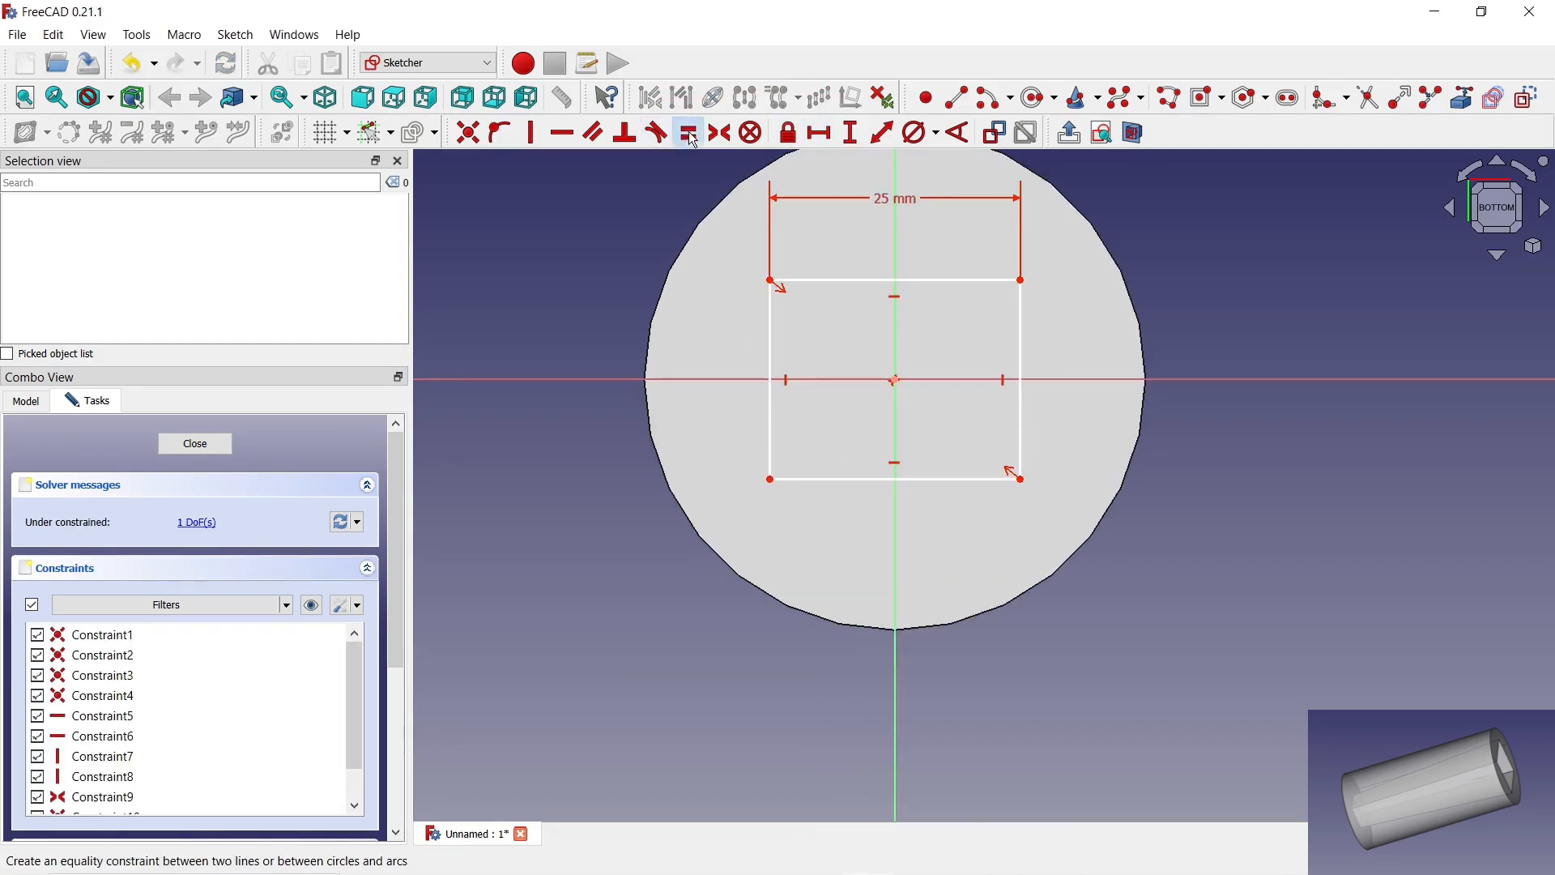
{"action": "left_click", "coordinate": [687, 132]}
{"action": "left_click", "coordinate": [823, 280]}
{"action": "left_click", "coordinate": [769, 344]}
{"action": "left_click", "coordinate": [196, 443]}
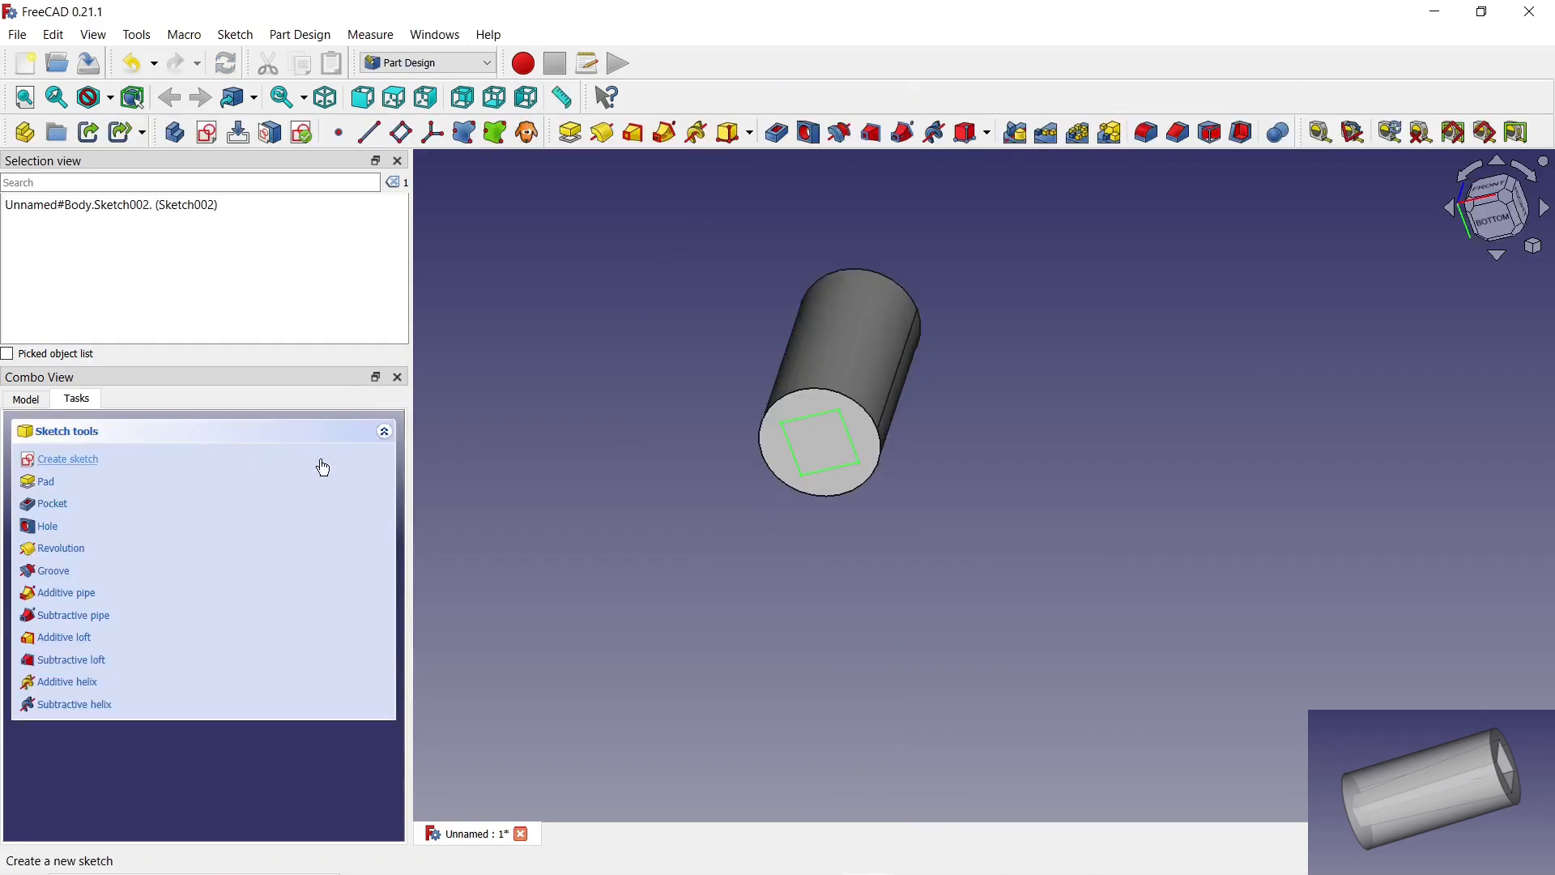
- Cut a subtractive loft through the cylinder between the square sketches on its two end faces
{"action": "middle_click_drag", "start_coordinate": [962, 240], "coordinate": [917, 256]}
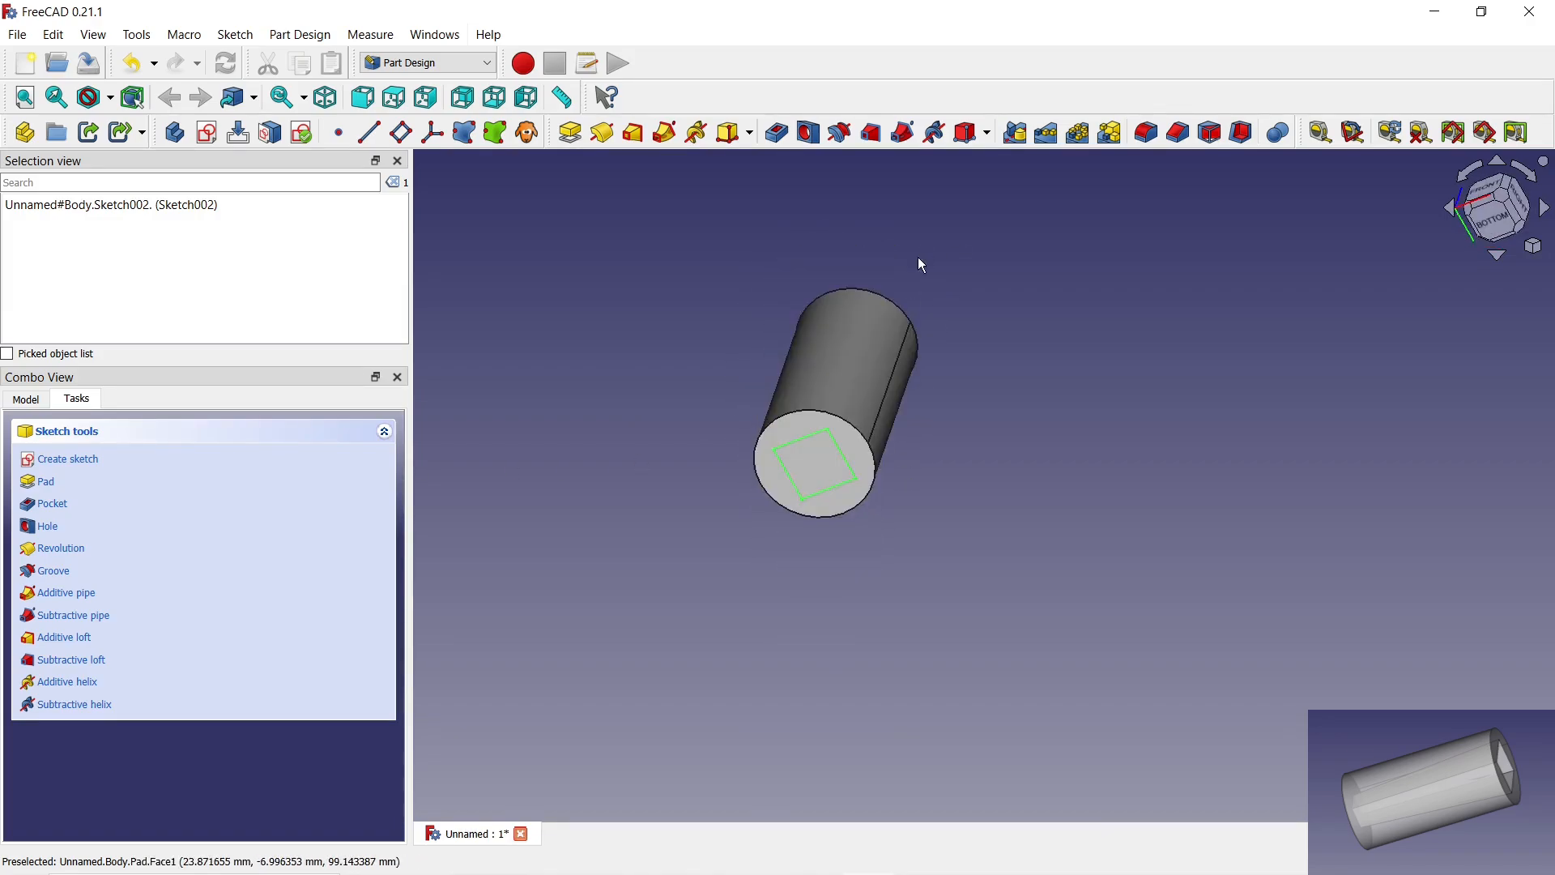
{"action": "left_click", "coordinate": [43, 408]}
{"action": "left_click", "coordinate": [110, 503], "text": "ctrl"}
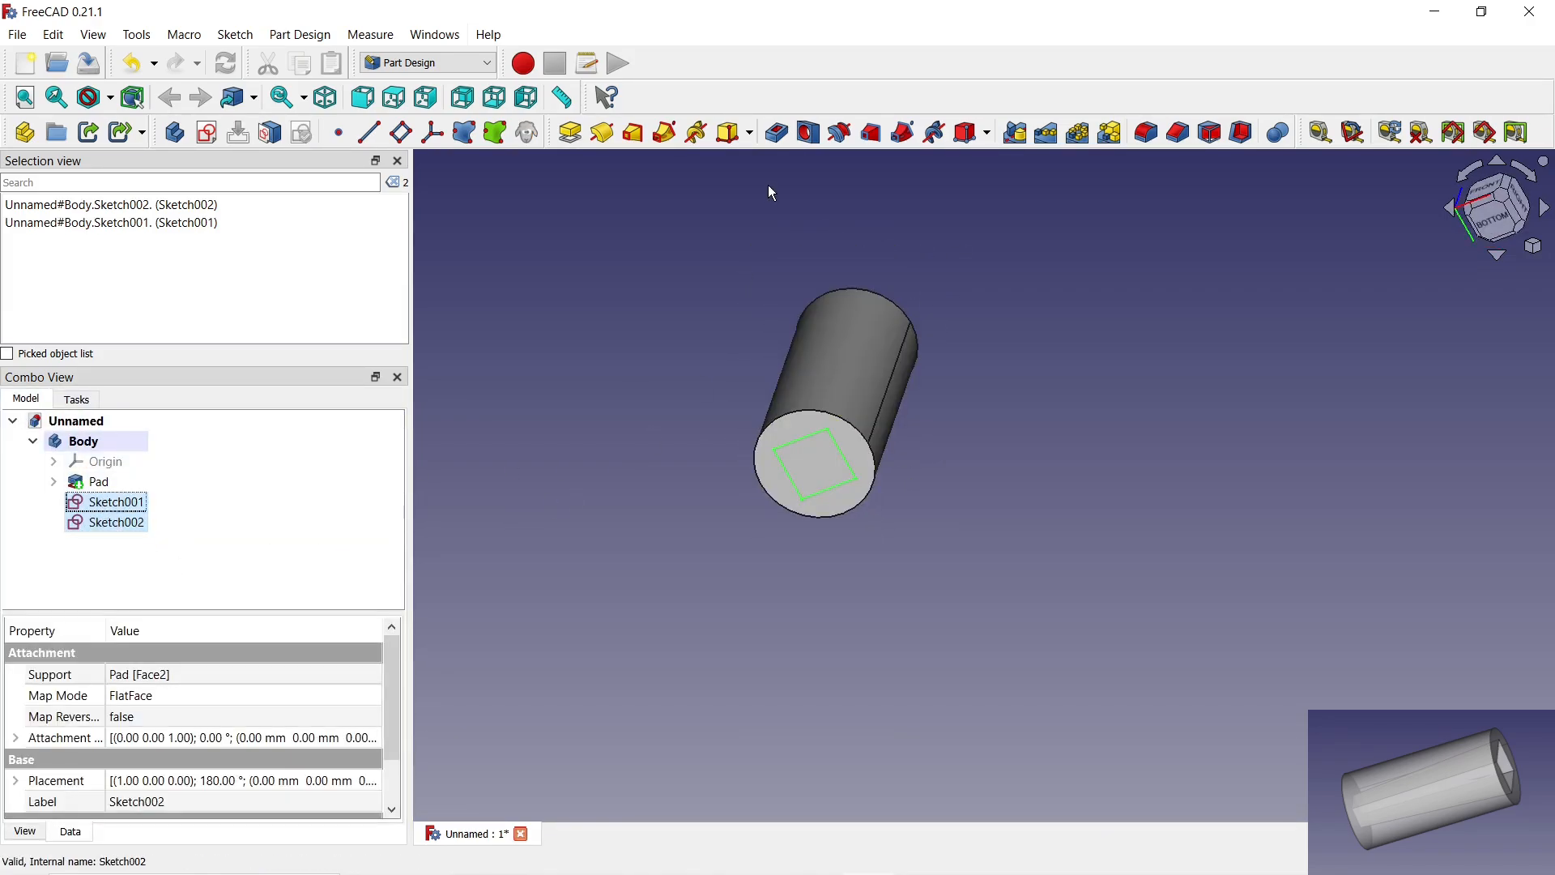
{"action": "left_click", "coordinate": [873, 135]}
{"action": "middle_click_drag", "start_coordinate": [774, 235], "coordinate": [712, 319]}
{"action": "left_click", "coordinate": [162, 444]}
{"action": "middle_click_drag", "start_coordinate": [636, 470], "coordinate": [989, 653]}
- Set the transparency of the cylinder body to 30 in its appearance settings
{"action": "right_click", "coordinate": [96, 450]}
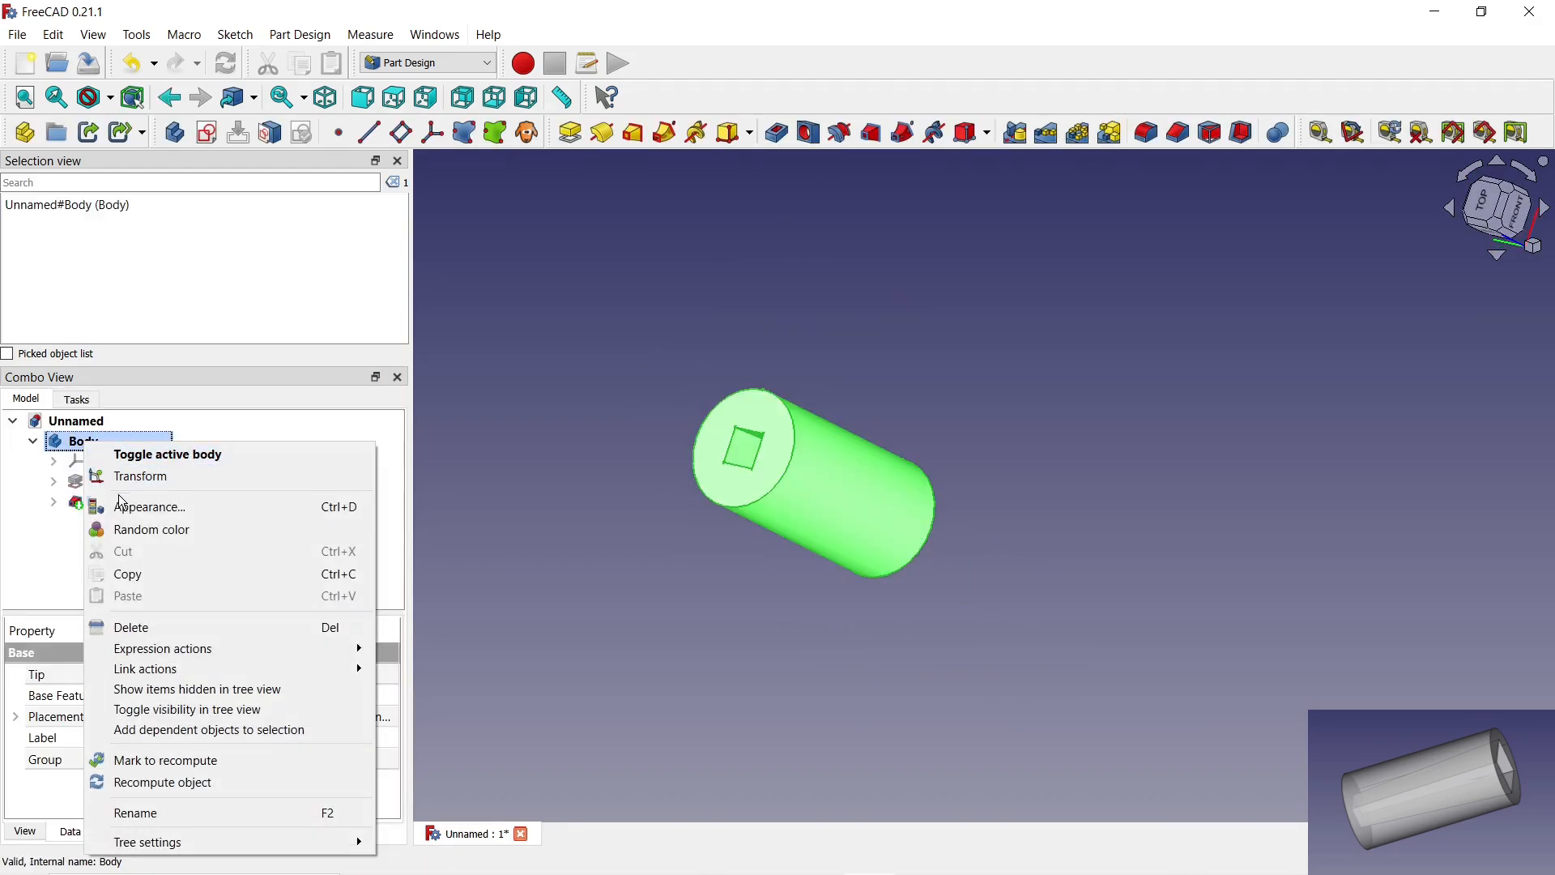
{"action": "left_click", "coordinate": [125, 508]}
{"action": "scroll", "coordinate": [138, 678], "scroll_direction": "down", "scroll_amount": 1}
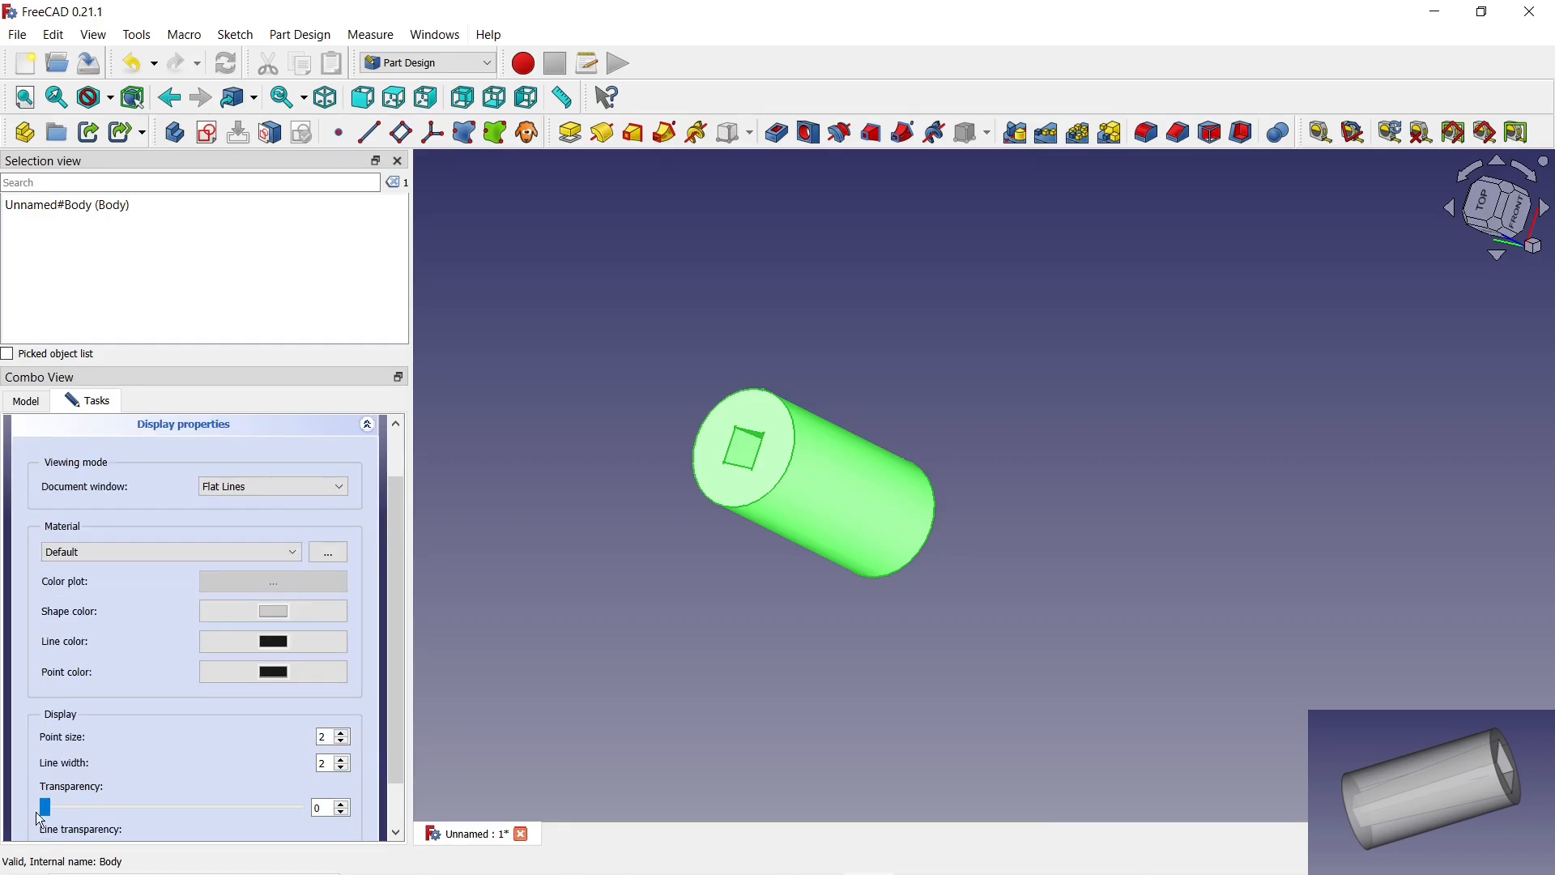
{"action": "left_click_drag", "start_coordinate": [36, 812], "coordinate": [120, 818]}
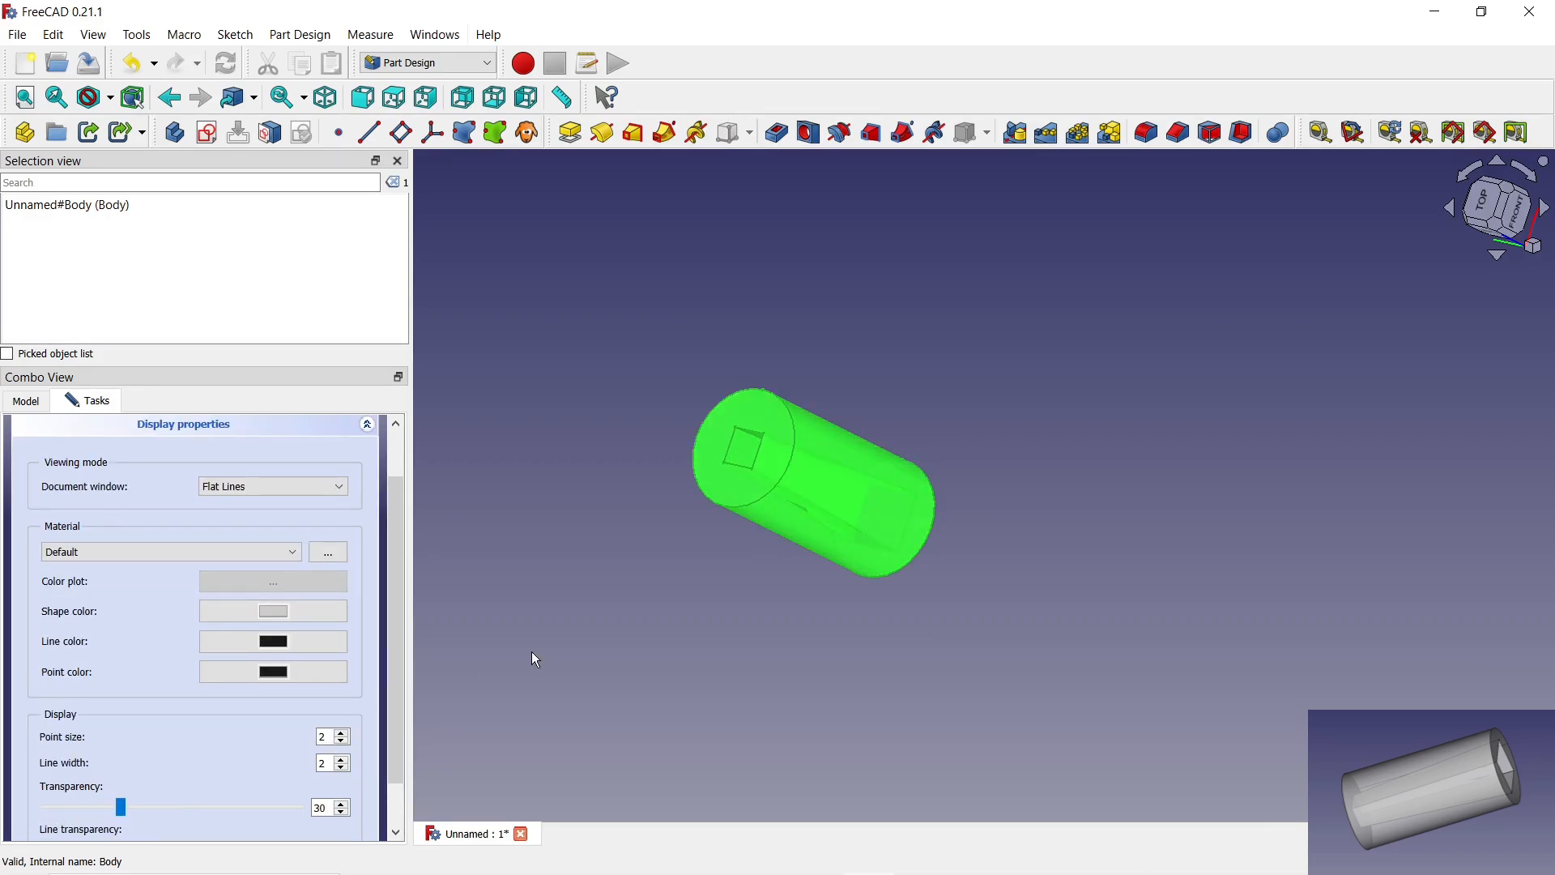
{"action": "left_click_drag", "start_coordinate": [402, 556], "coordinate": [402, 512]}
{"action": "left_click", "coordinate": [193, 444]}
{"action": "left_click", "coordinate": [536, 522]}
- Examine the tapered square hole inside the transparent cylinder from several sides
{"action": "middle_click_drag", "start_coordinate": [536, 522], "coordinate": [847, 705]}
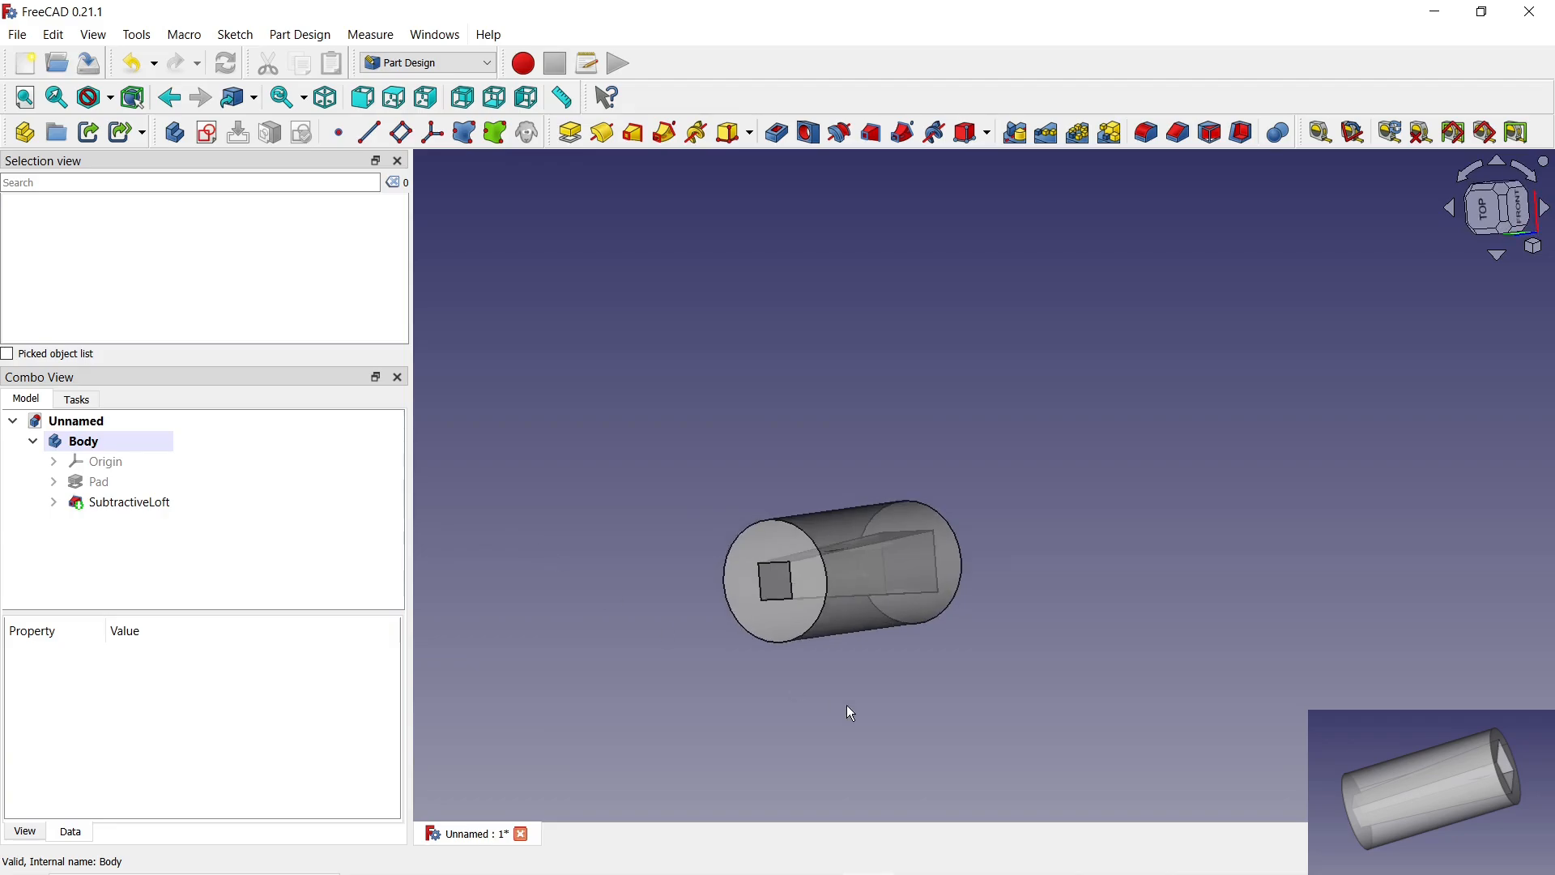
{"action": "scroll", "coordinate": [847, 704], "scroll_direction": "up", "scroll_amount": 4}
{"action": "scroll", "coordinate": [853, 599], "scroll_direction": "down", "scroll_amount": 1}
{"action": "middle_click_drag", "start_coordinate": [853, 599], "coordinate": [629, 590]}
{"action": "scroll", "coordinate": [1180, 556], "scroll_direction": "down", "scroll_amount": 2}
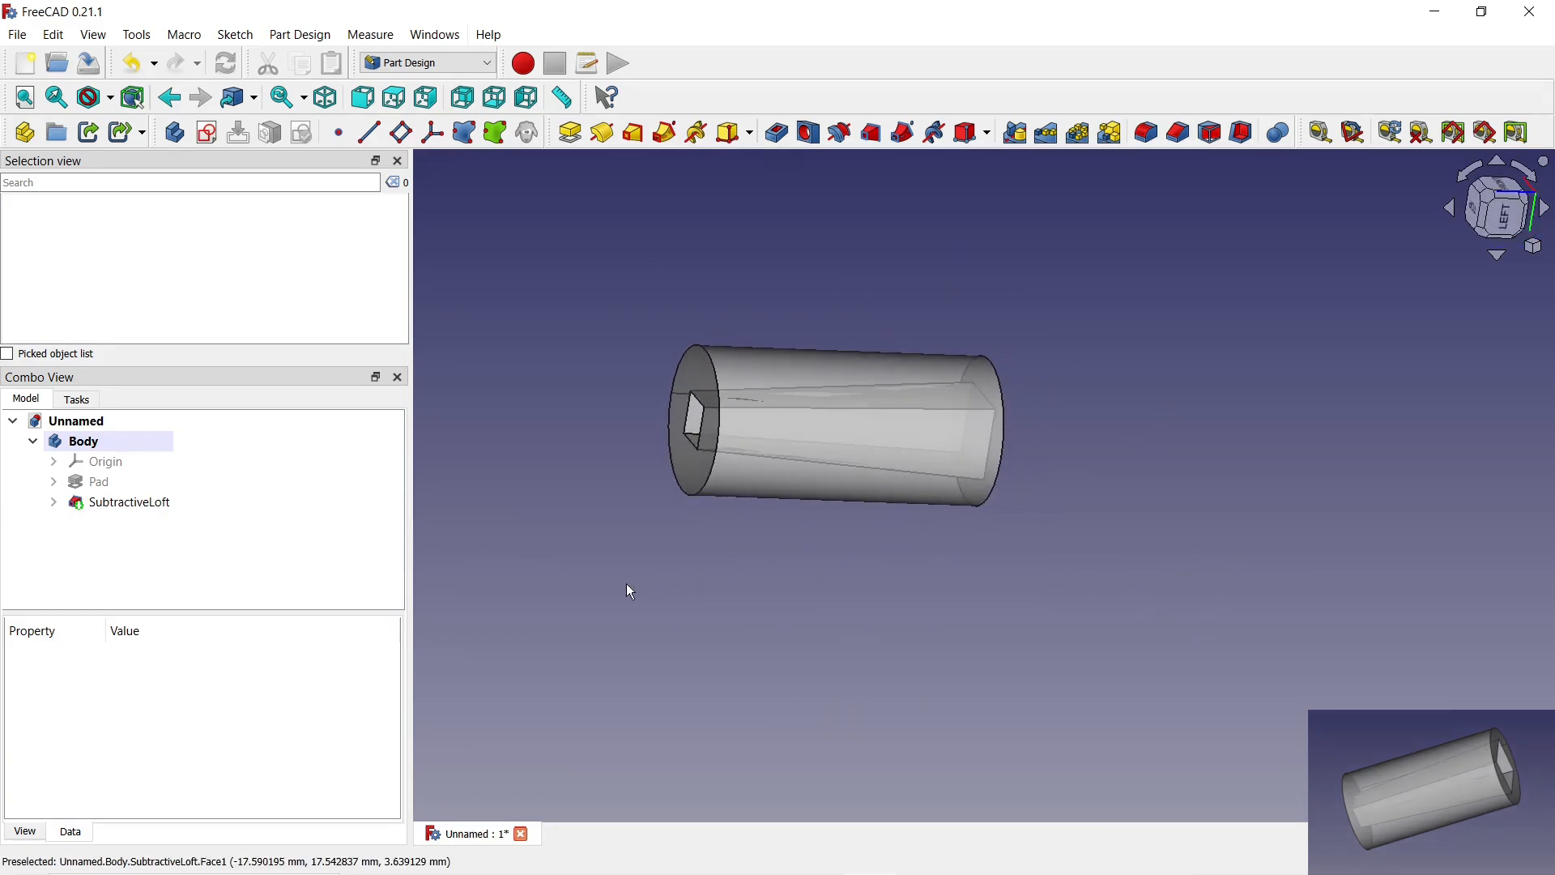
{"action": "scroll", "coordinate": [853, 627], "scroll_direction": "up", "scroll_amount": 3}
{"action": "scroll", "coordinate": [853, 626], "scroll_direction": "down", "scroll_amount": 2}
{"action": "middle_click_drag", "start_coordinate": [1134, 486], "coordinate": [771, 535]}
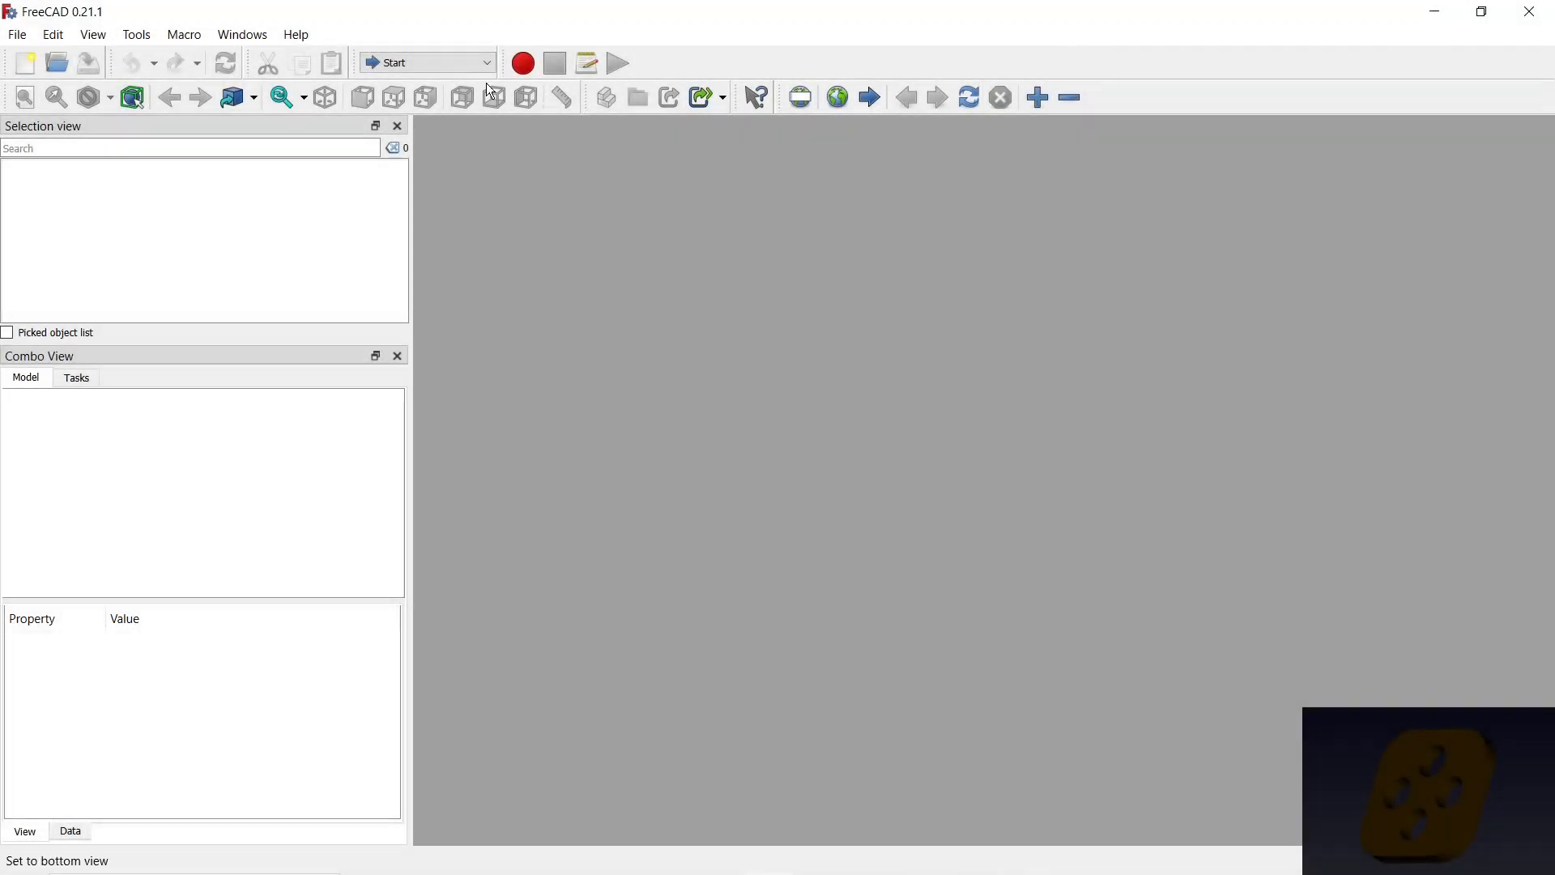
- Set up a new Part Design document with a body and an empty sketch on the XY plane
{"action": "left_click", "coordinate": [486, 63]}
{"action": "left_click", "coordinate": [451, 146]}
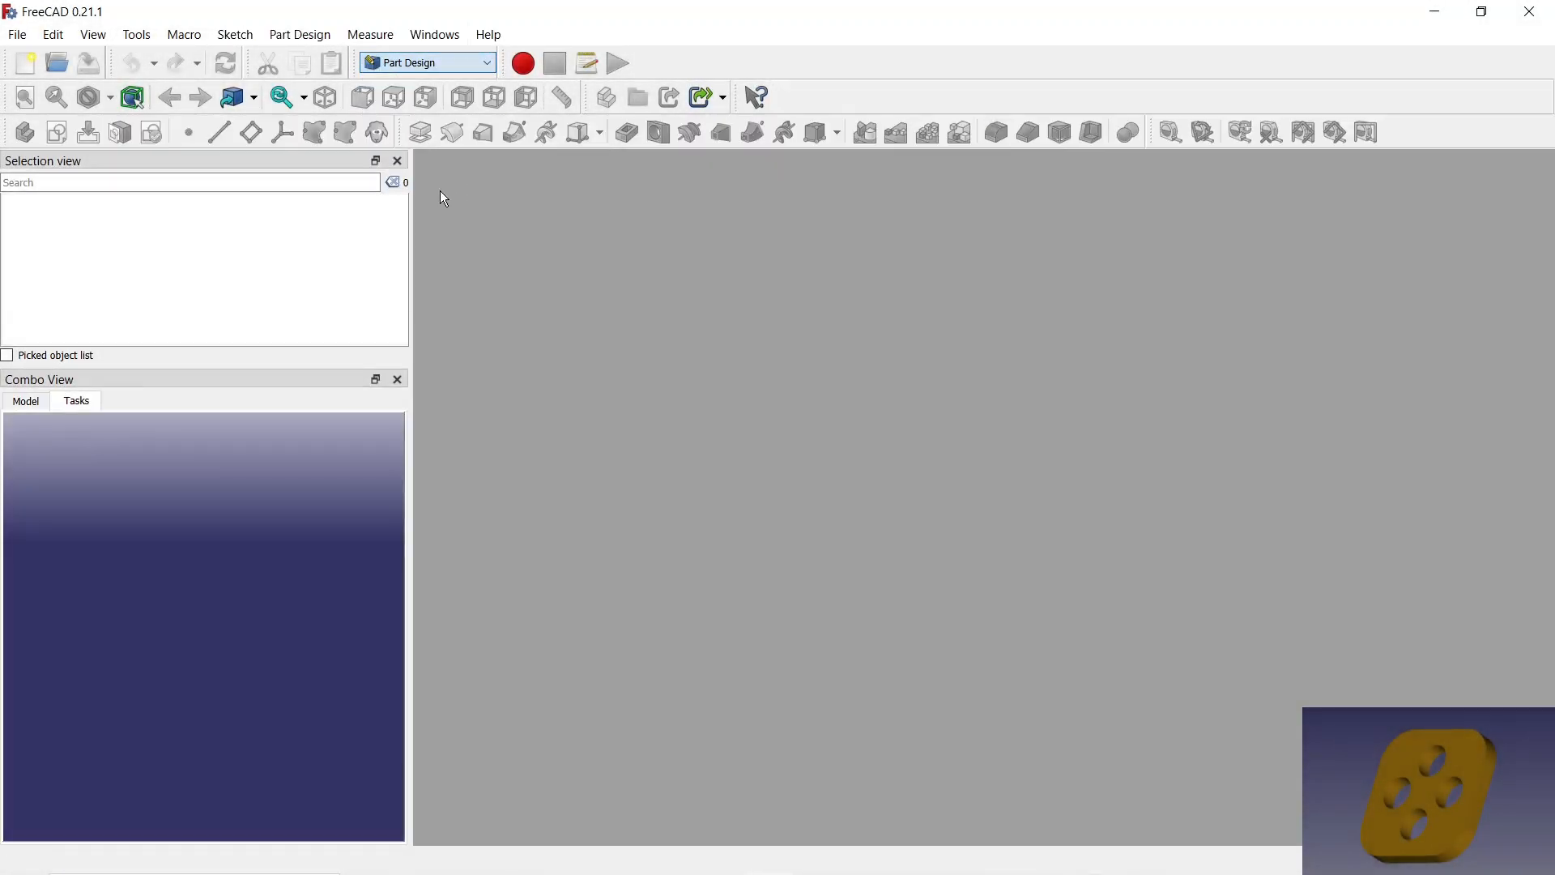
{"action": "left_click", "coordinate": [25, 63]}
{"action": "left_click", "coordinate": [63, 472]}
{"action": "left_click", "coordinate": [139, 444]}
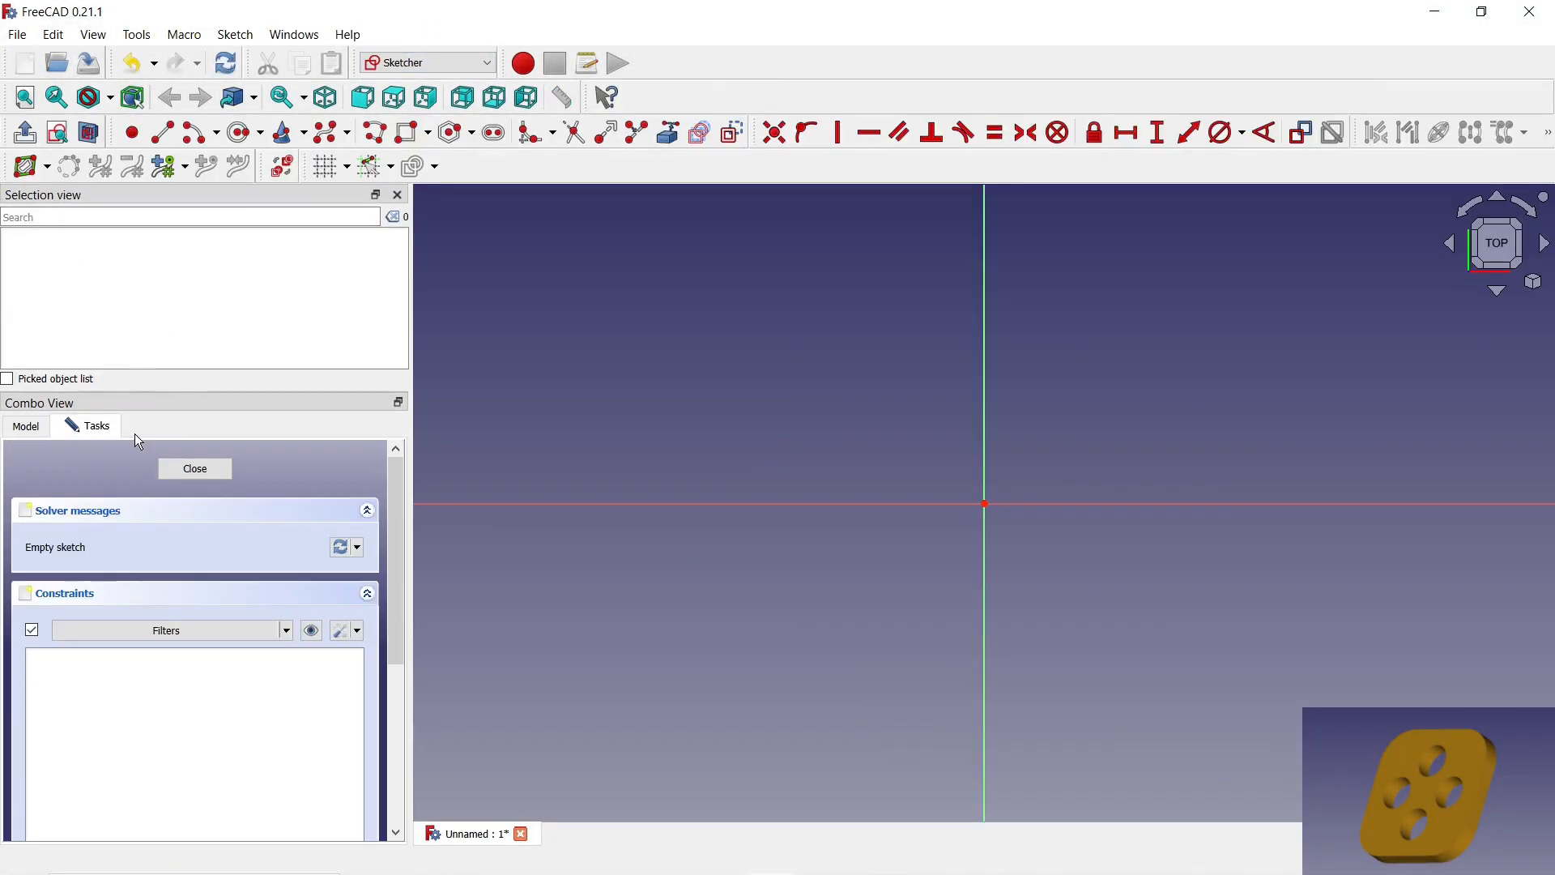
- Draw a rectangle about 41 mm wide centered on the sketch origin
{"action": "left_click", "coordinate": [428, 134]}
{"action": "left_click", "coordinate": [431, 158]}
{"action": "left_click", "coordinate": [986, 505]}
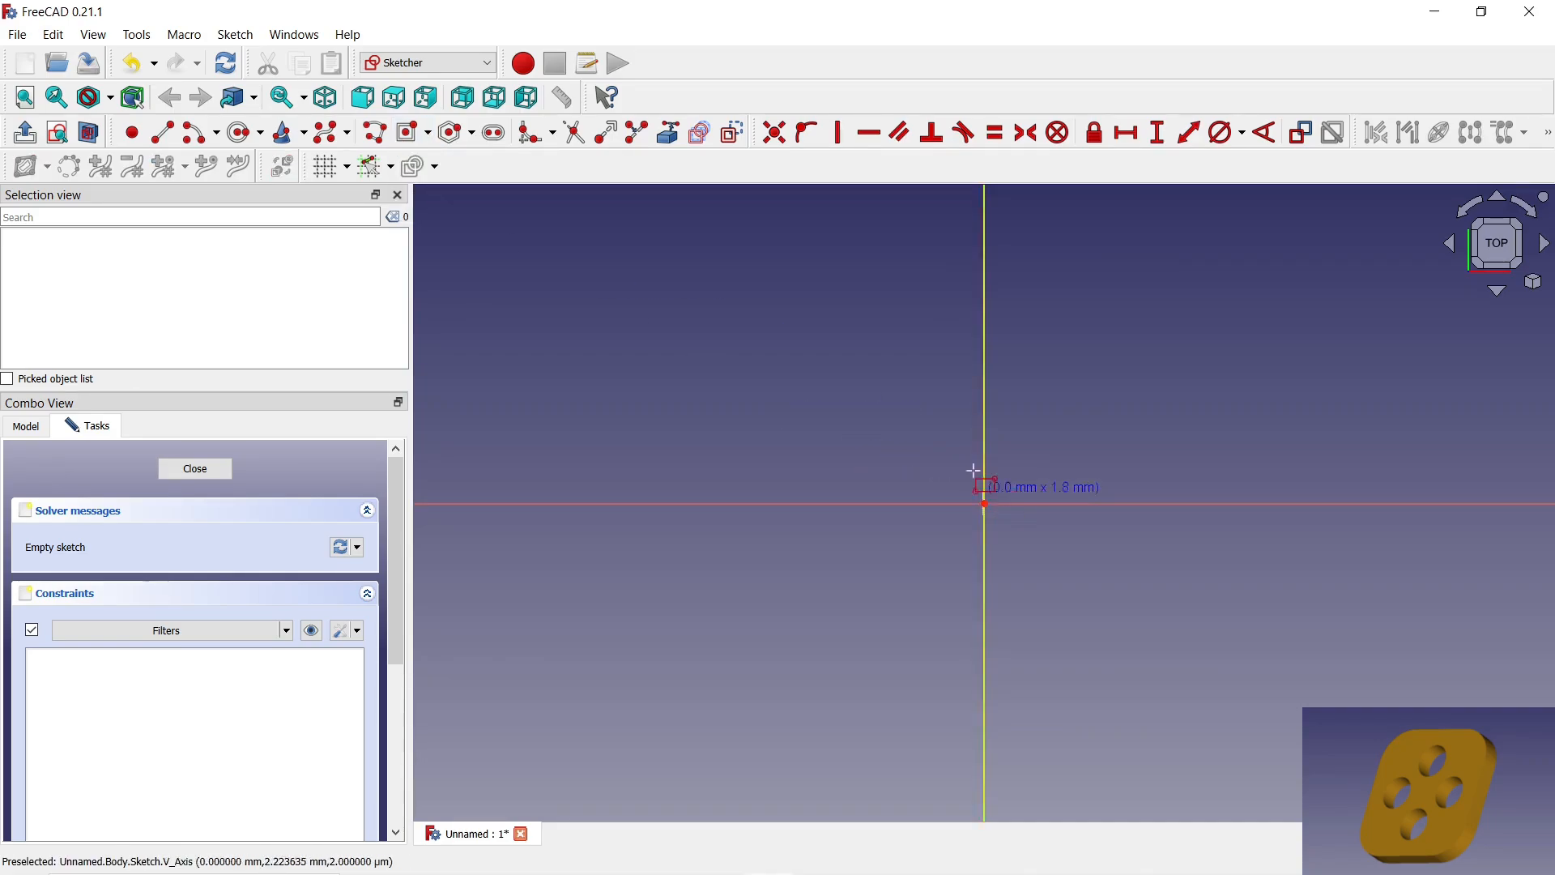
{"action": "left_click", "coordinate": [853, 387]}
- Set the rectangle's width to 40 mm and make its upper and left edges equal in length
{"action": "left_click", "coordinate": [1127, 133]}
{"action": "left_click", "coordinate": [953, 383]}
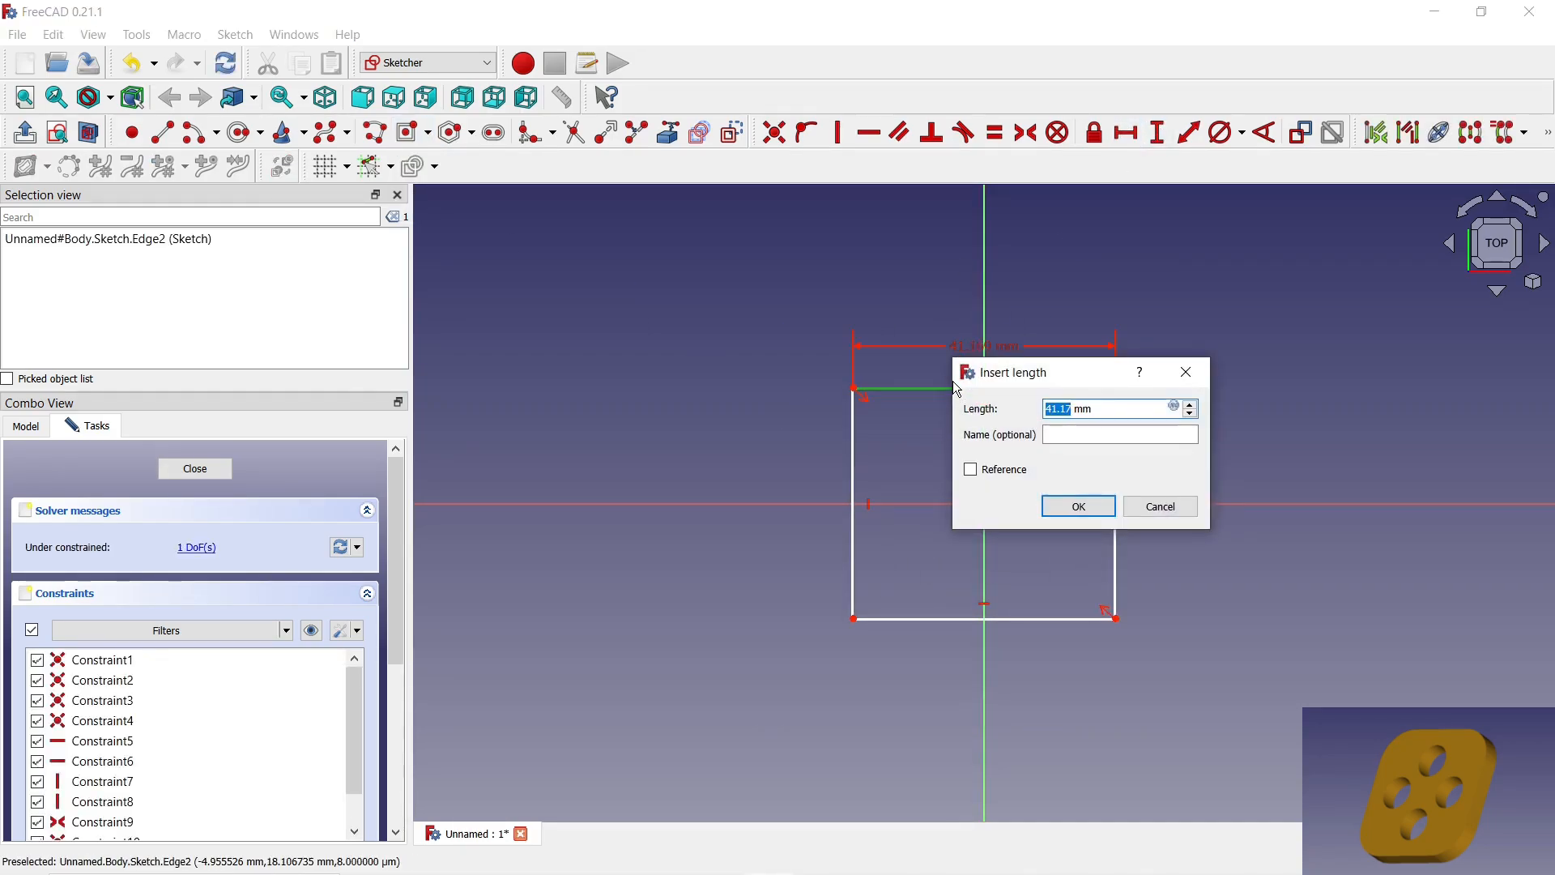
{"action": "type", "text": "40"}
{"action": "key", "text": "Return"}
{"action": "left_click", "coordinate": [995, 132]}
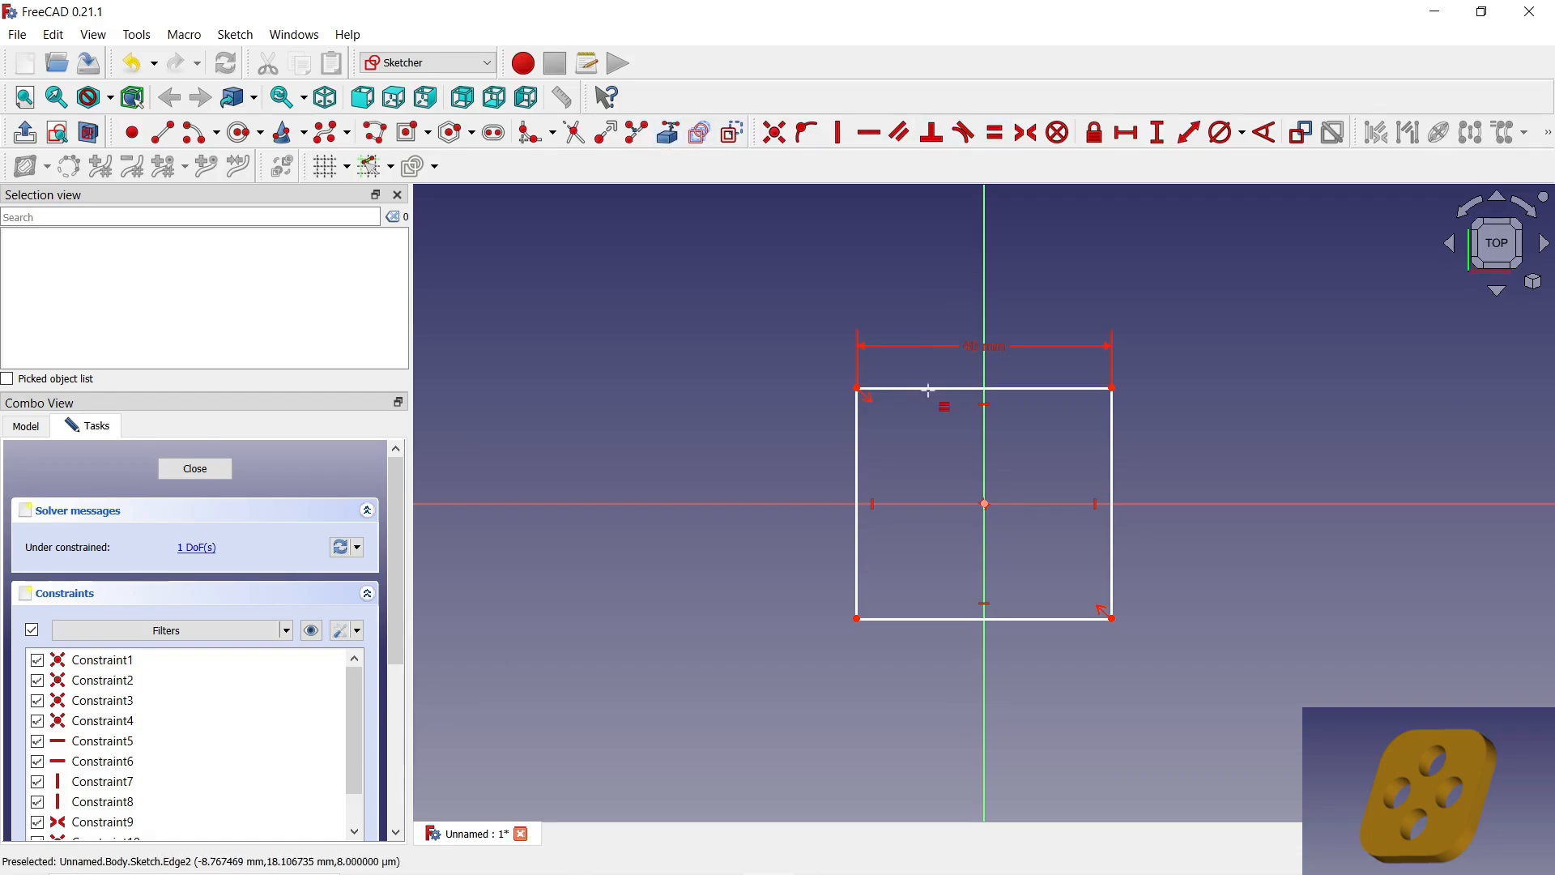
{"action": "left_click", "coordinate": [850, 442]}
- Finish the square sketch and pad it 5 mm into a flat plate
{"action": "left_click", "coordinate": [199, 471]}
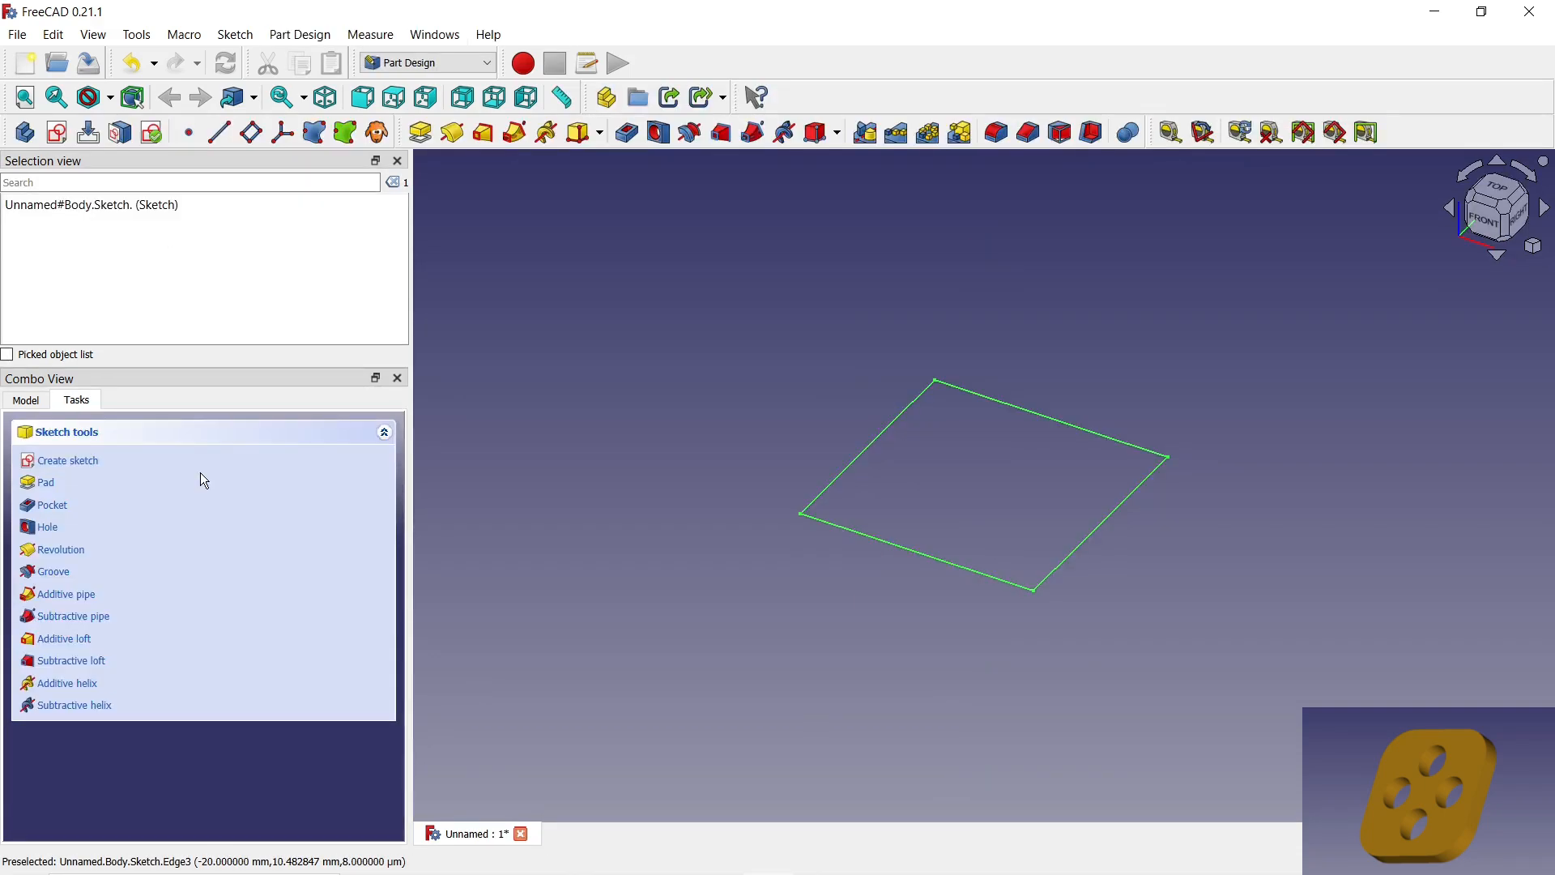
{"action": "left_click", "coordinate": [423, 133]}
{"action": "left_click", "coordinate": [375, 553]}
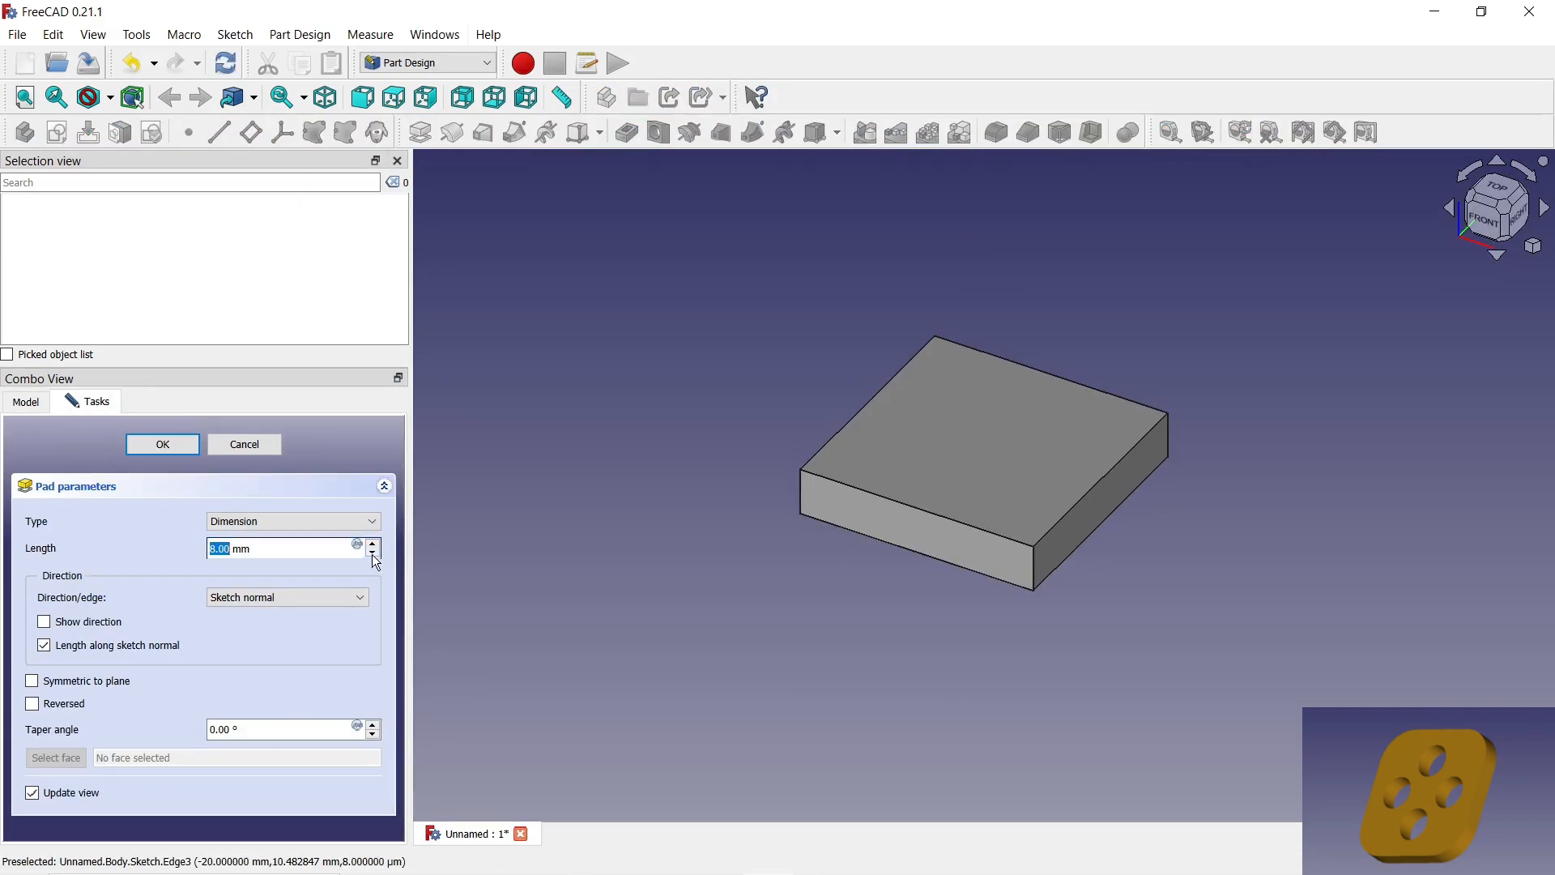
{"action": "left_click", "coordinate": [375, 554]}
{"action": "left_click", "coordinate": [375, 554]}
{"action": "left_click", "coordinate": [374, 553]}
{"action": "left_click", "coordinate": [373, 553]}
{"action": "left_click", "coordinate": [165, 445]}
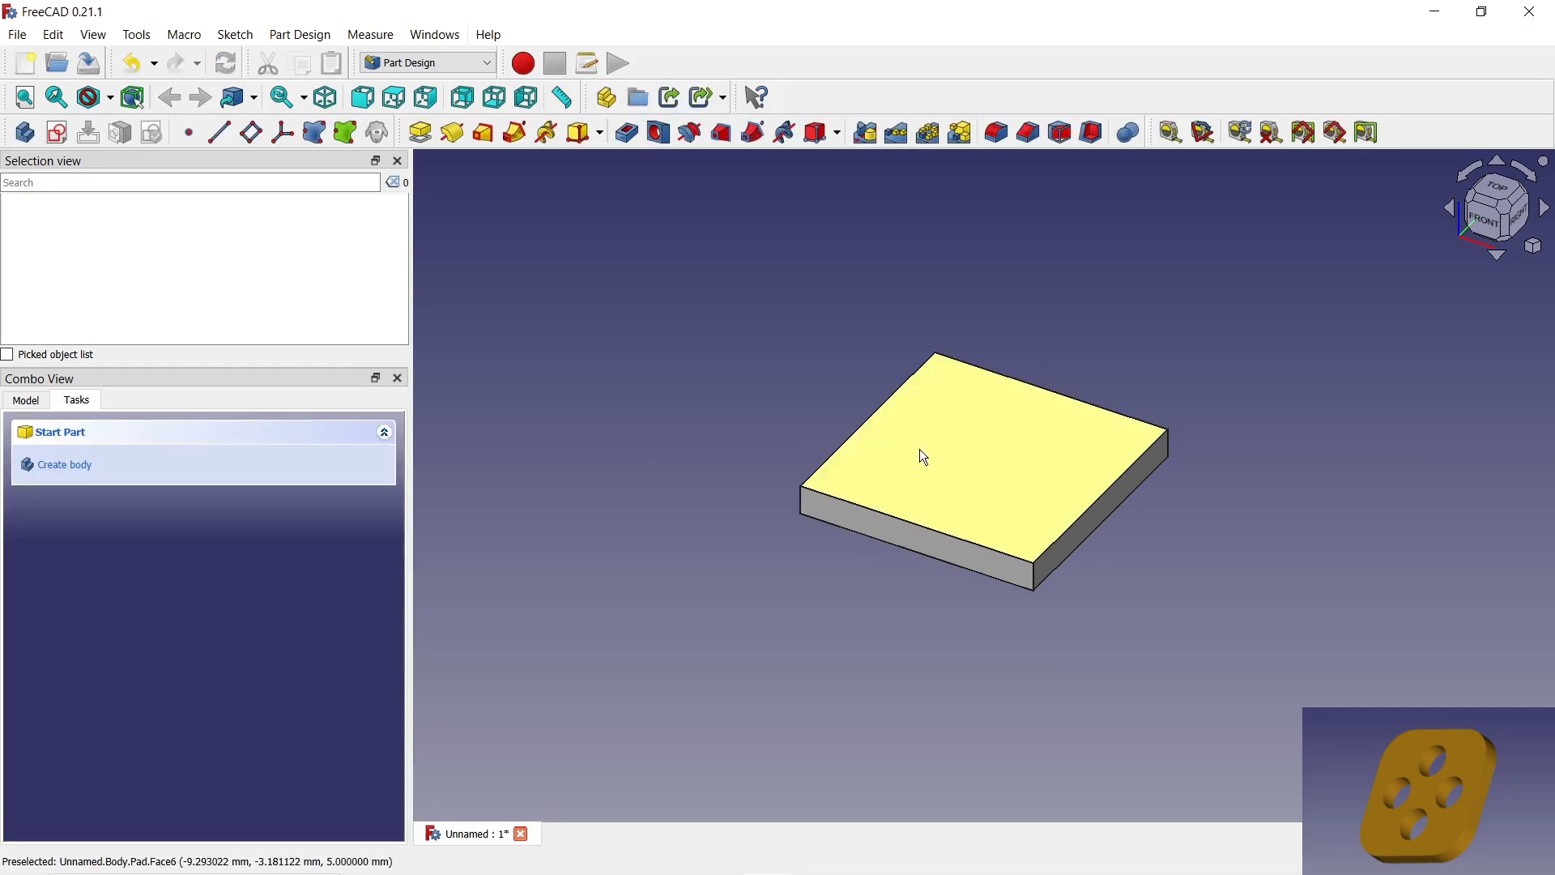
- Sketch a construction circle 20 mm in diameter, centered on the origin, on the plate's upper face
{"action": "left_click", "coordinate": [921, 448]}
{"action": "left_click", "coordinate": [56, 133]}
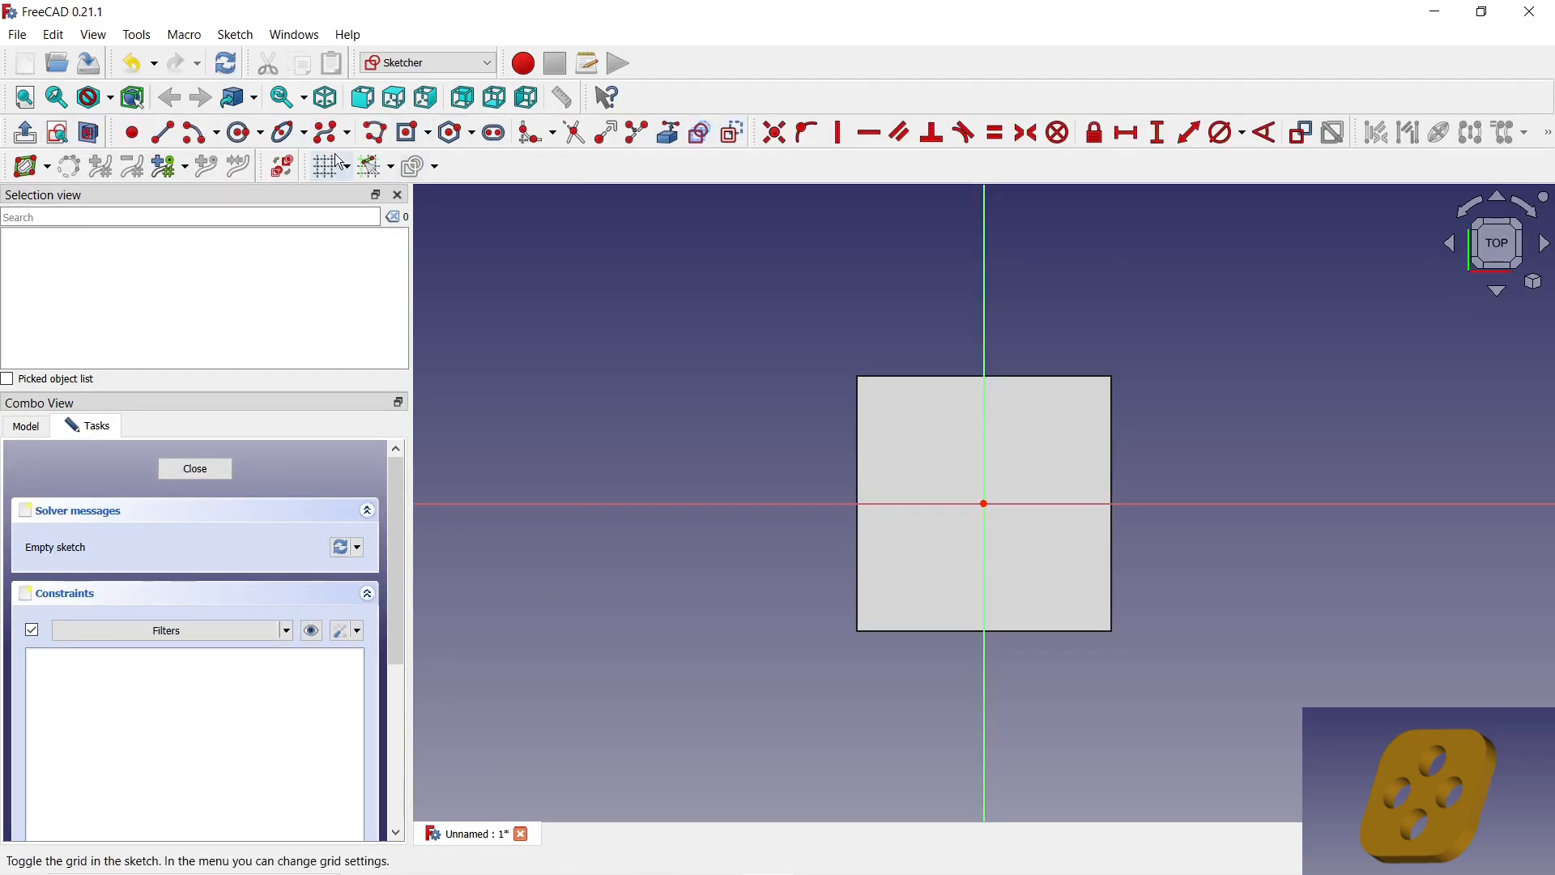
{"action": "left_click", "coordinate": [241, 132]}
{"action": "left_click", "coordinate": [930, 444]}
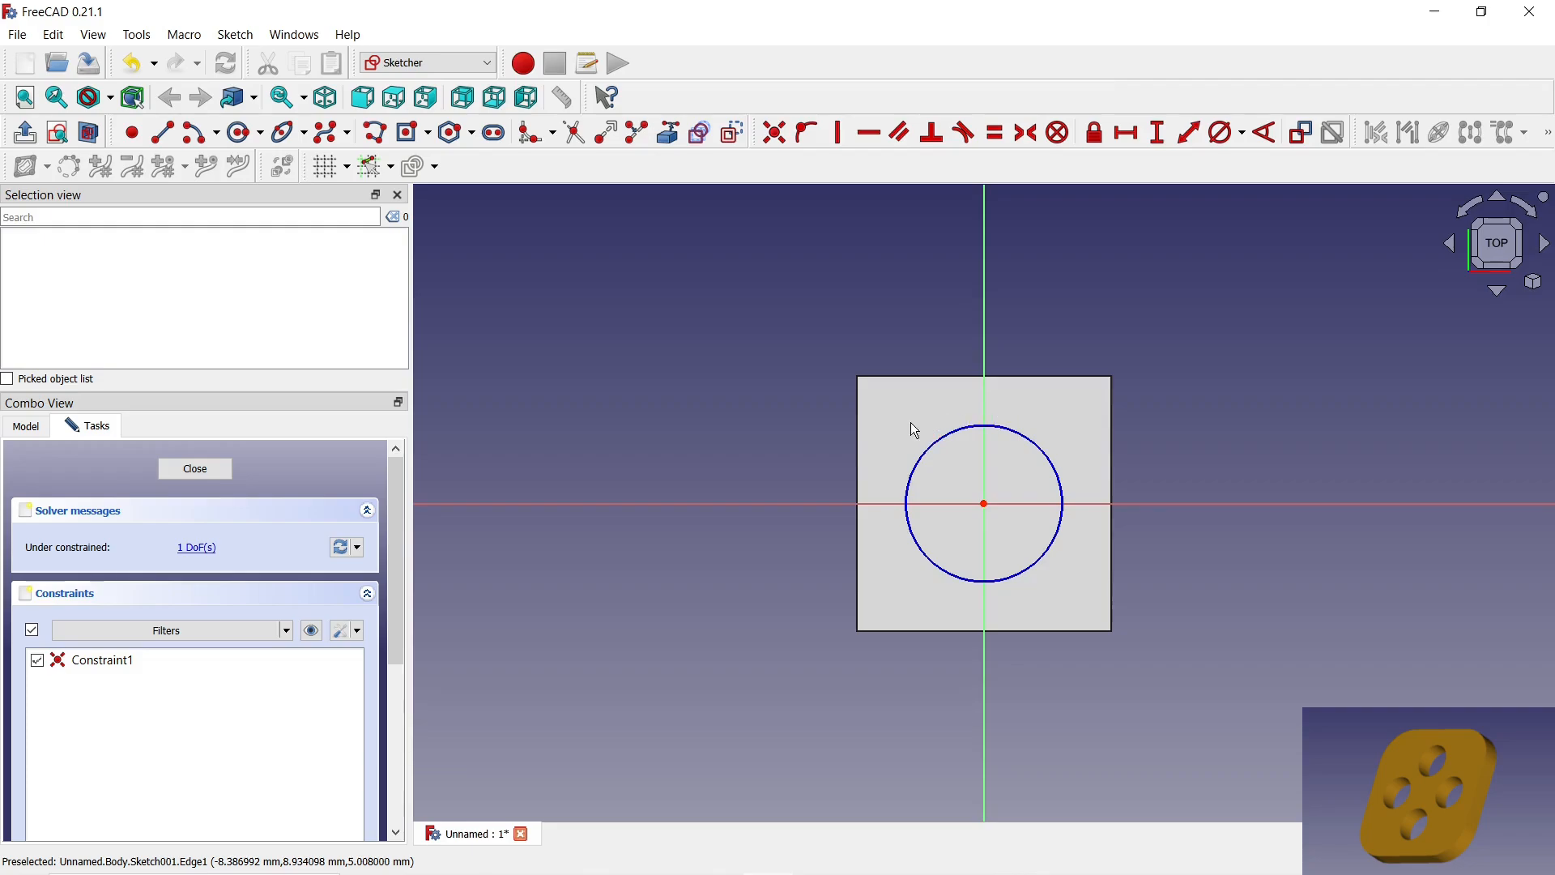
{"action": "key", "text": "k"}
{"action": "key", "text": "s"}
{"action": "left_click", "coordinate": [1051, 459]}
{"action": "type", "text": "20"}
{"action": "key", "text": "Return"}
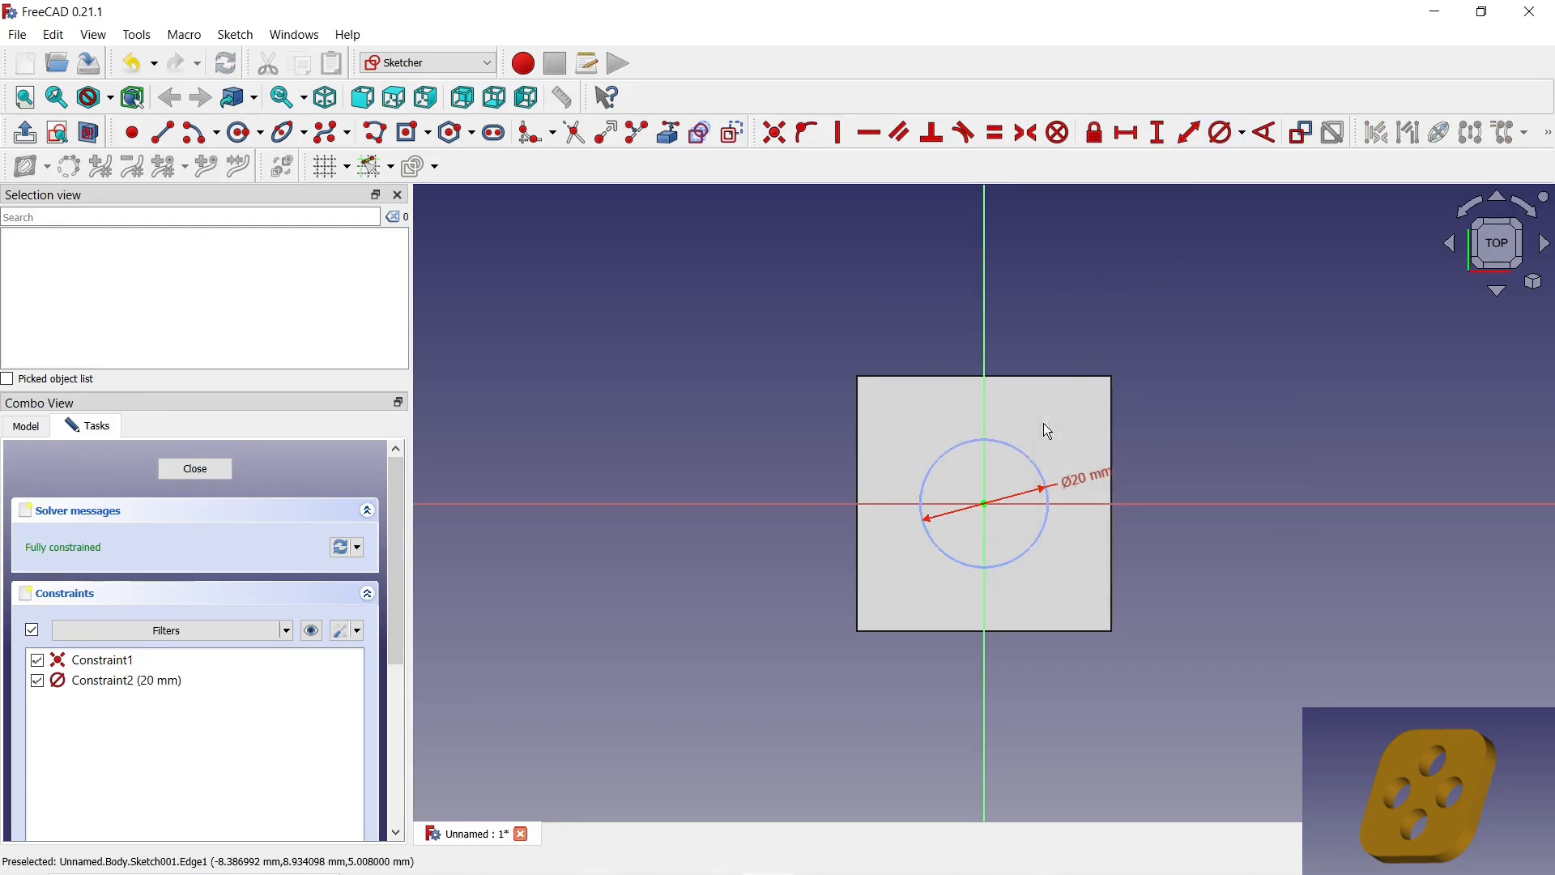
- Draw a circle in normal geometry above the construction circle's center and set its diameter to 10 mm
{"action": "left_click", "coordinate": [733, 131]}
{"action": "left_click", "coordinate": [240, 132]}
{"action": "scroll", "coordinate": [987, 440], "scroll_direction": "up", "scroll_amount": 5}
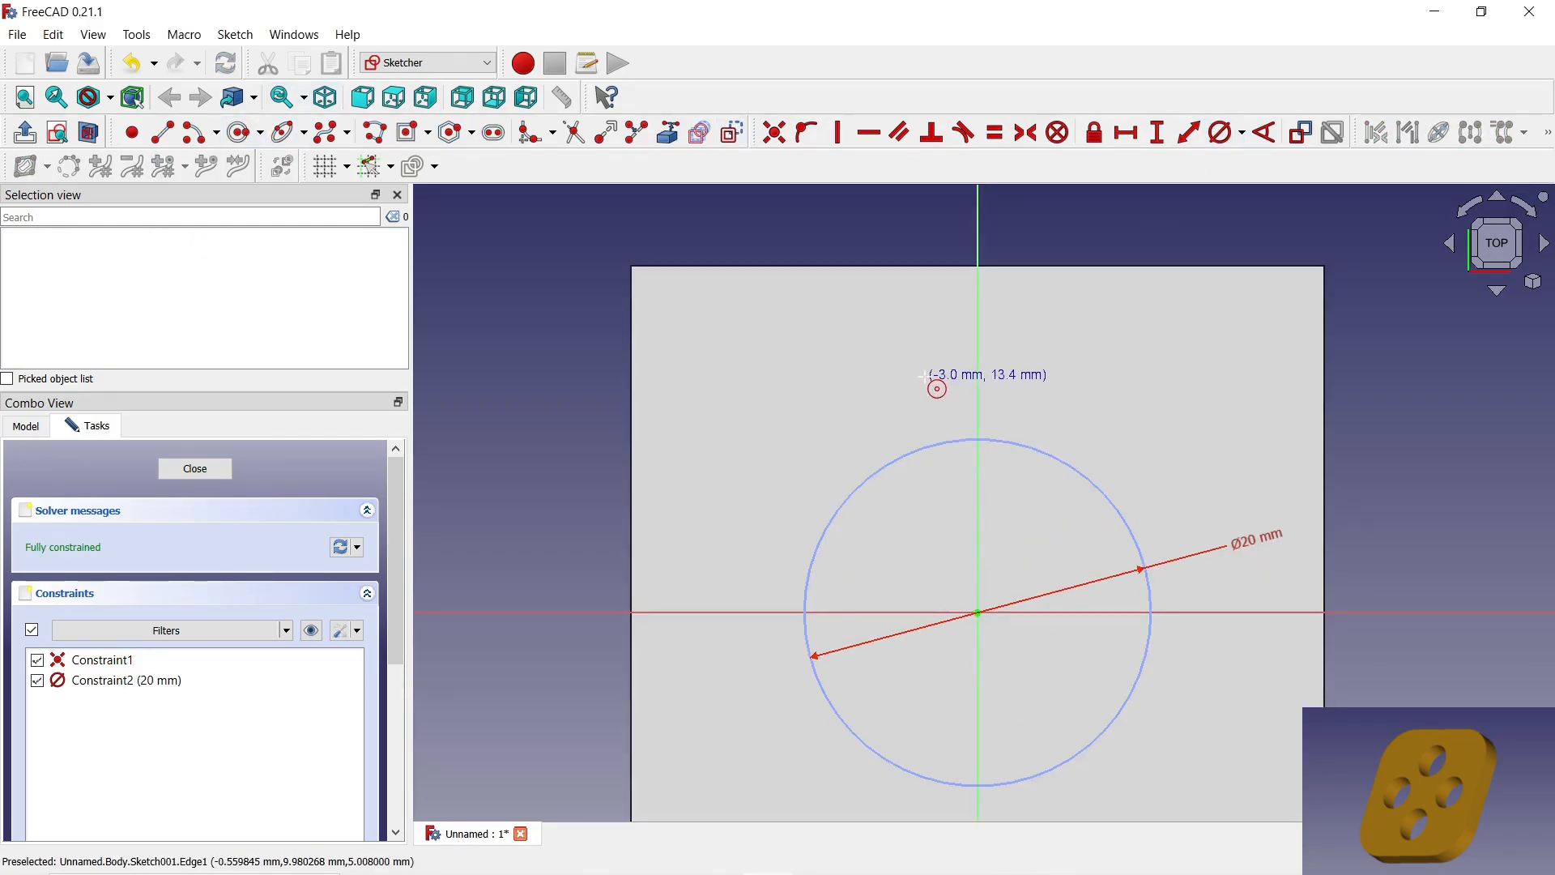
{"action": "left_click", "coordinate": [925, 378]}
{"action": "left_click", "coordinate": [937, 417]}
{"action": "key", "text": "k"}
{"action": "key", "text": "s"}
{"action": "left_click", "coordinate": [901, 344]}
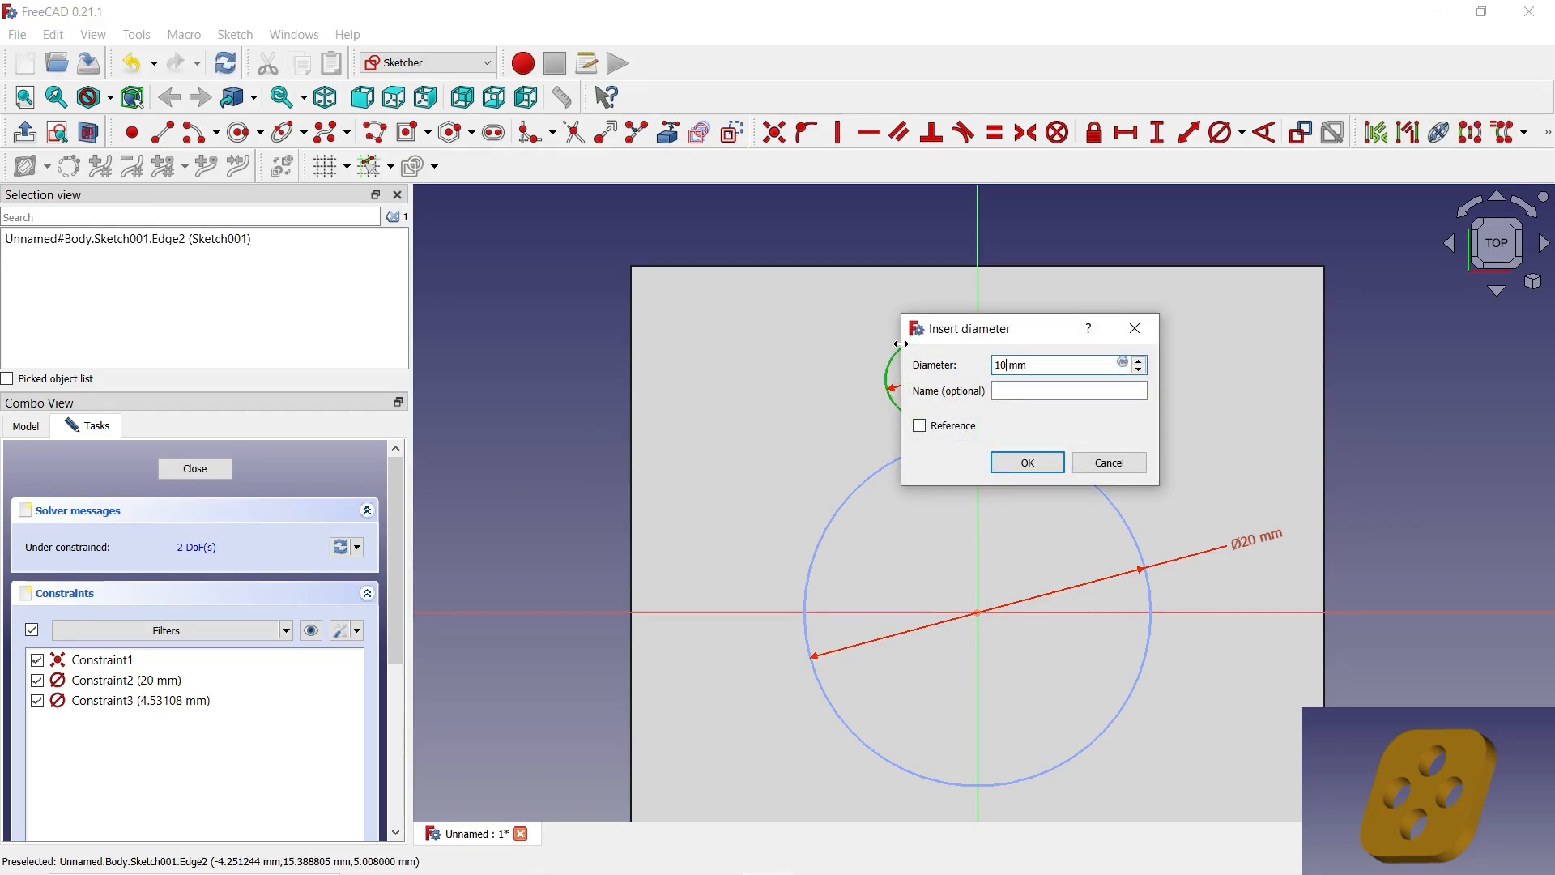
{"action": "key", "text": "Return"}
- Constrain the 10 mm circle's center onto both the vertical axis and the 20 mm construction circle
{"action": "left_click", "coordinate": [927, 381]}
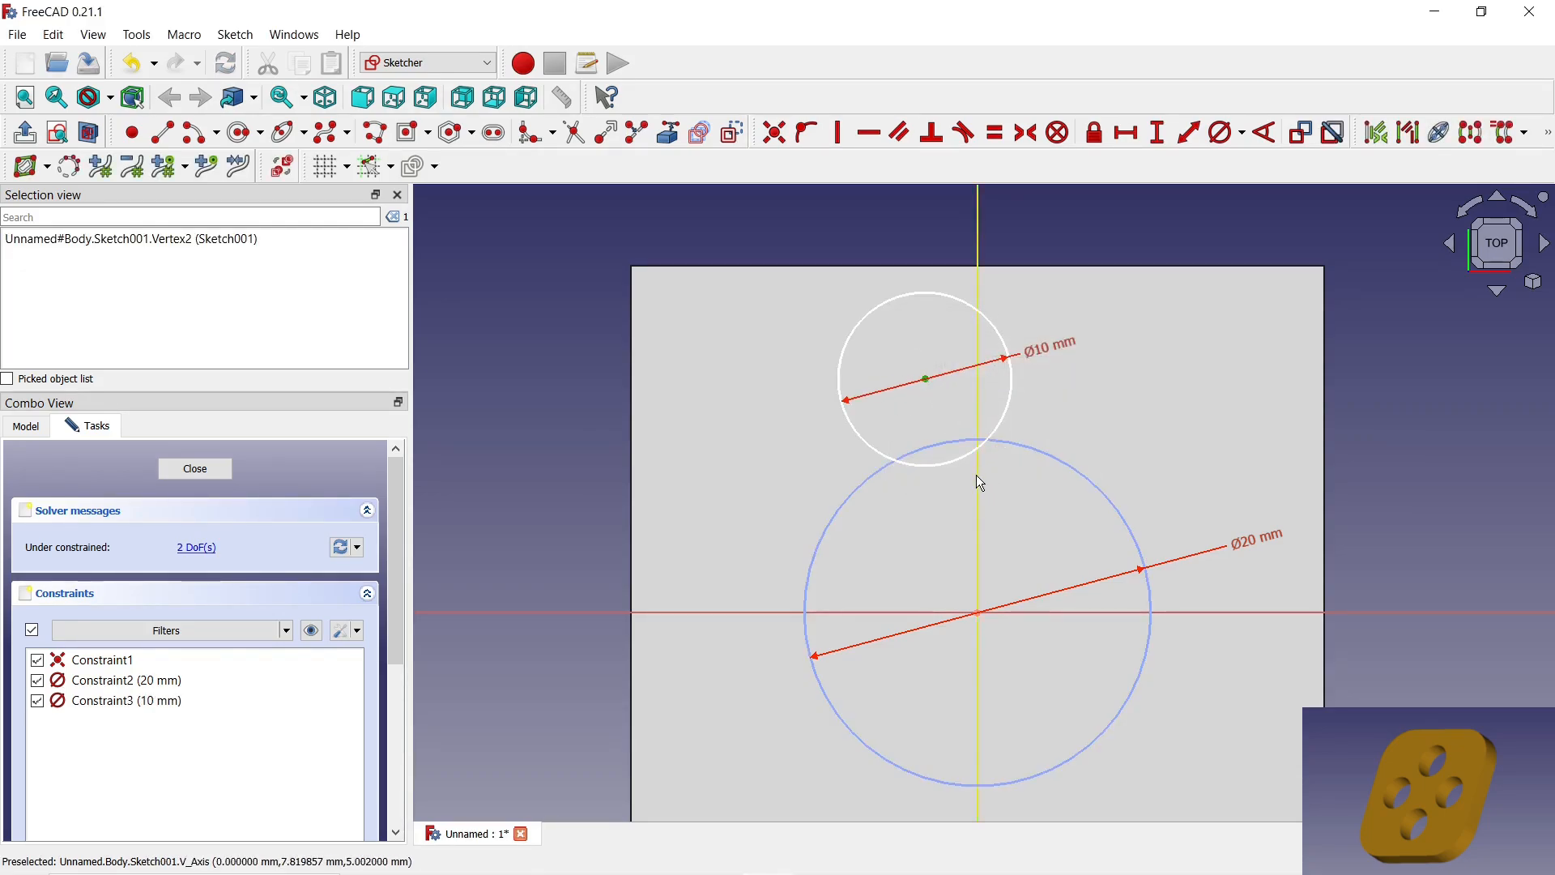
{"action": "left_click", "coordinate": [978, 474]}
{"action": "left_click", "coordinate": [807, 132]}
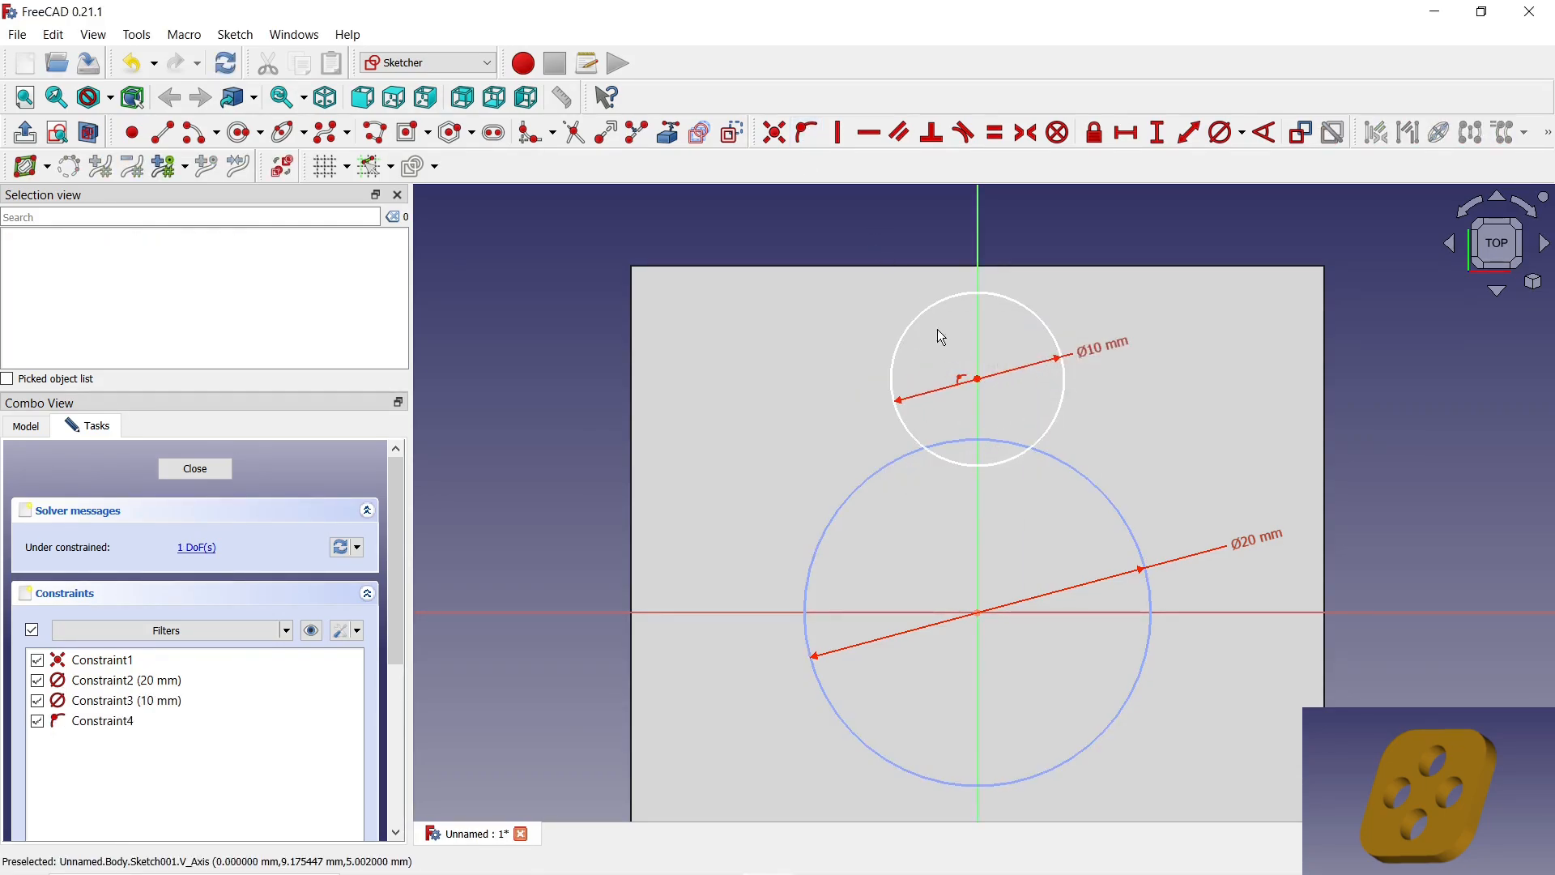
{"action": "left_click", "coordinate": [979, 380]}
{"action": "left_click", "coordinate": [1058, 459]}
{"action": "left_click", "coordinate": [807, 132]}
{"action": "scroll", "coordinate": [891, 357], "scroll_direction": "down", "scroll_amount": 3}
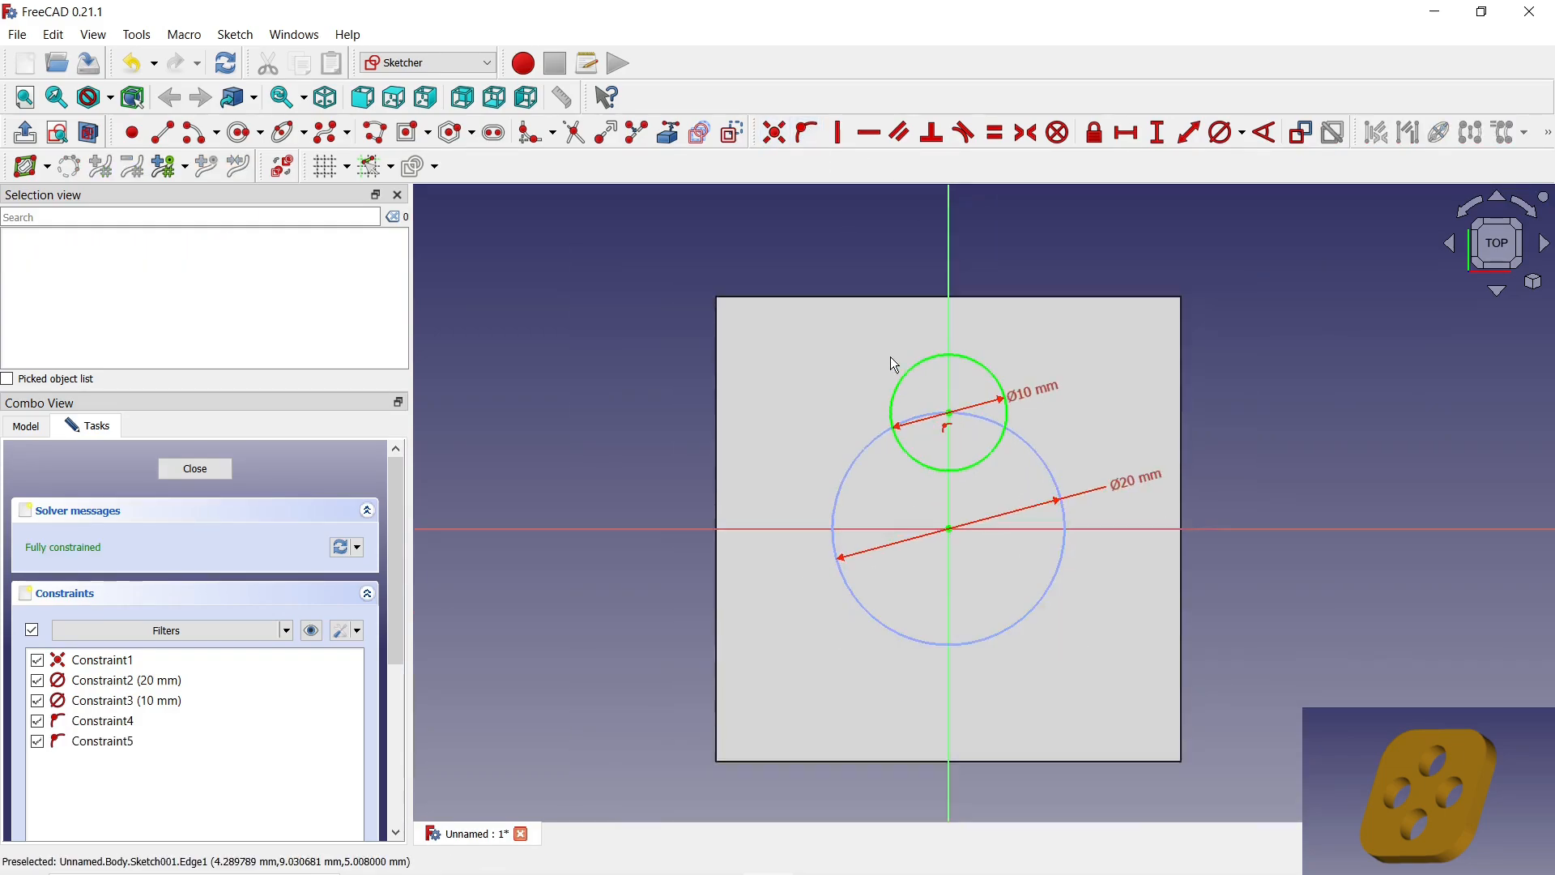
- Finish the sketch and cut the 10 mm circle through the plate as a 5 mm deep pocket
{"action": "left_click", "coordinate": [215, 468]}
{"action": "left_click", "coordinate": [626, 130]}
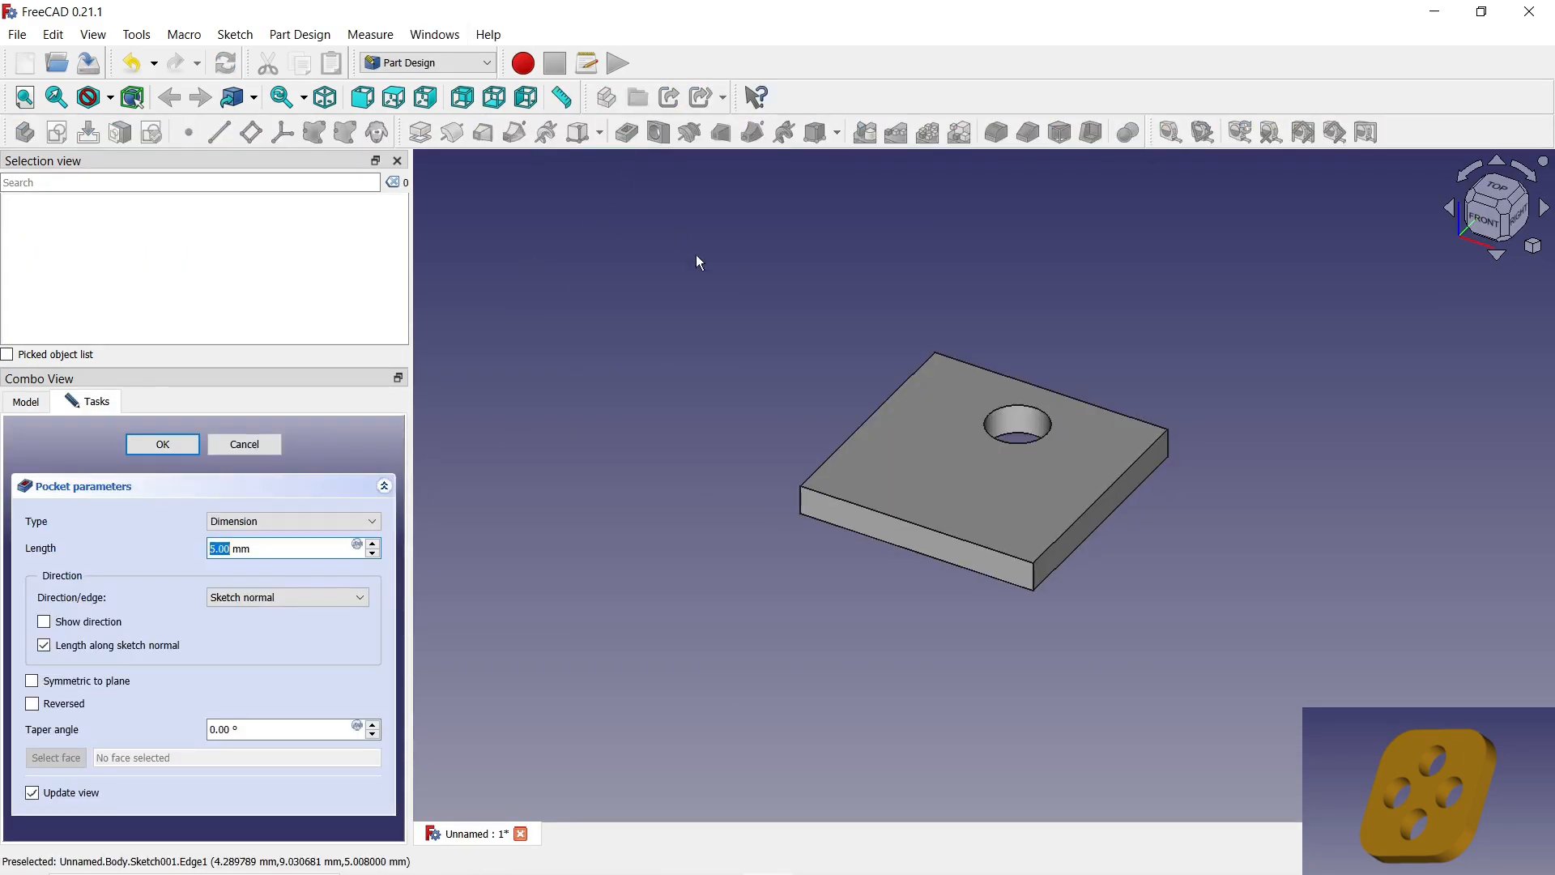
{"action": "middle_click_drag", "start_coordinate": [698, 261], "coordinate": [660, 409]}
{"action": "left_click", "coordinate": [164, 445]}
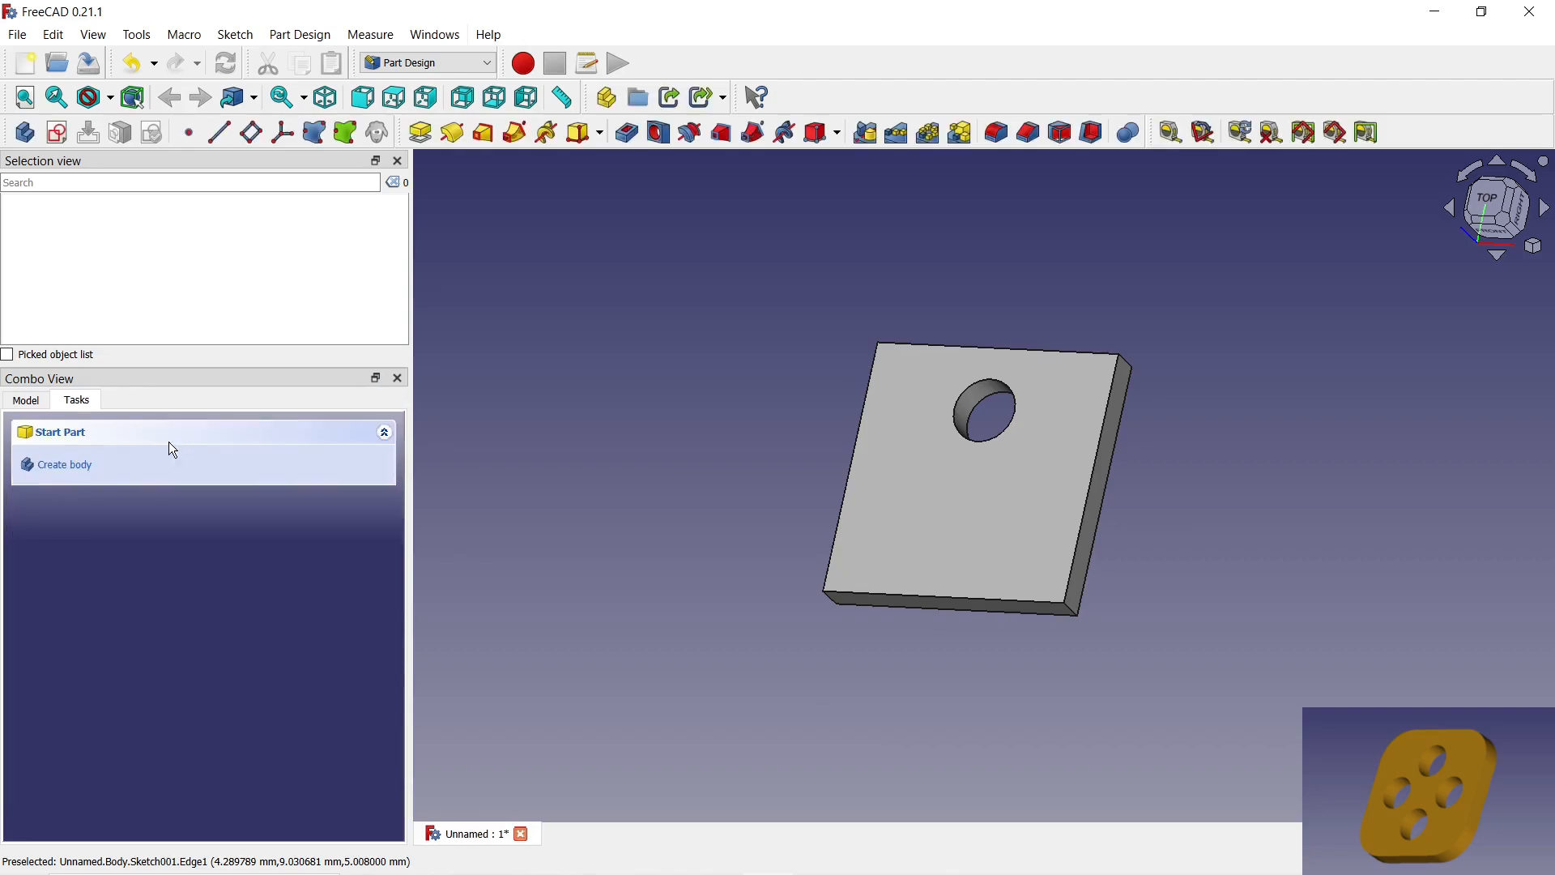
- Create a polar pattern of the pocket with 4 occurrences over 360° about the normal sketch axis
{"action": "left_click", "coordinate": [99, 503]}
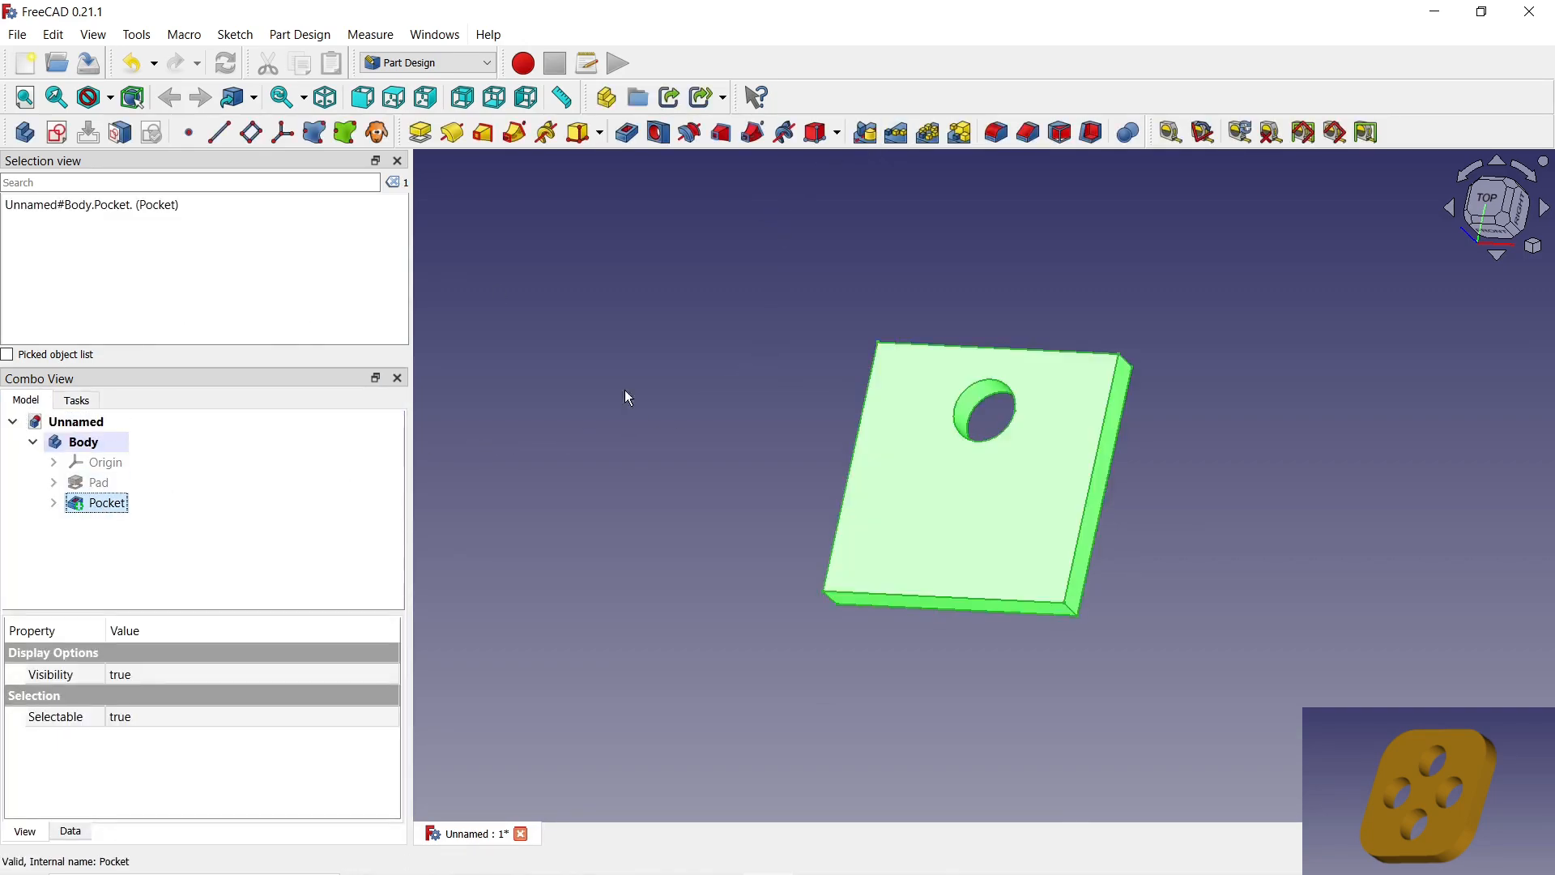
{"action": "left_click", "coordinate": [933, 136]}
{"action": "scroll", "coordinate": [356, 778], "scroll_direction": "down", "scroll_amount": 3}
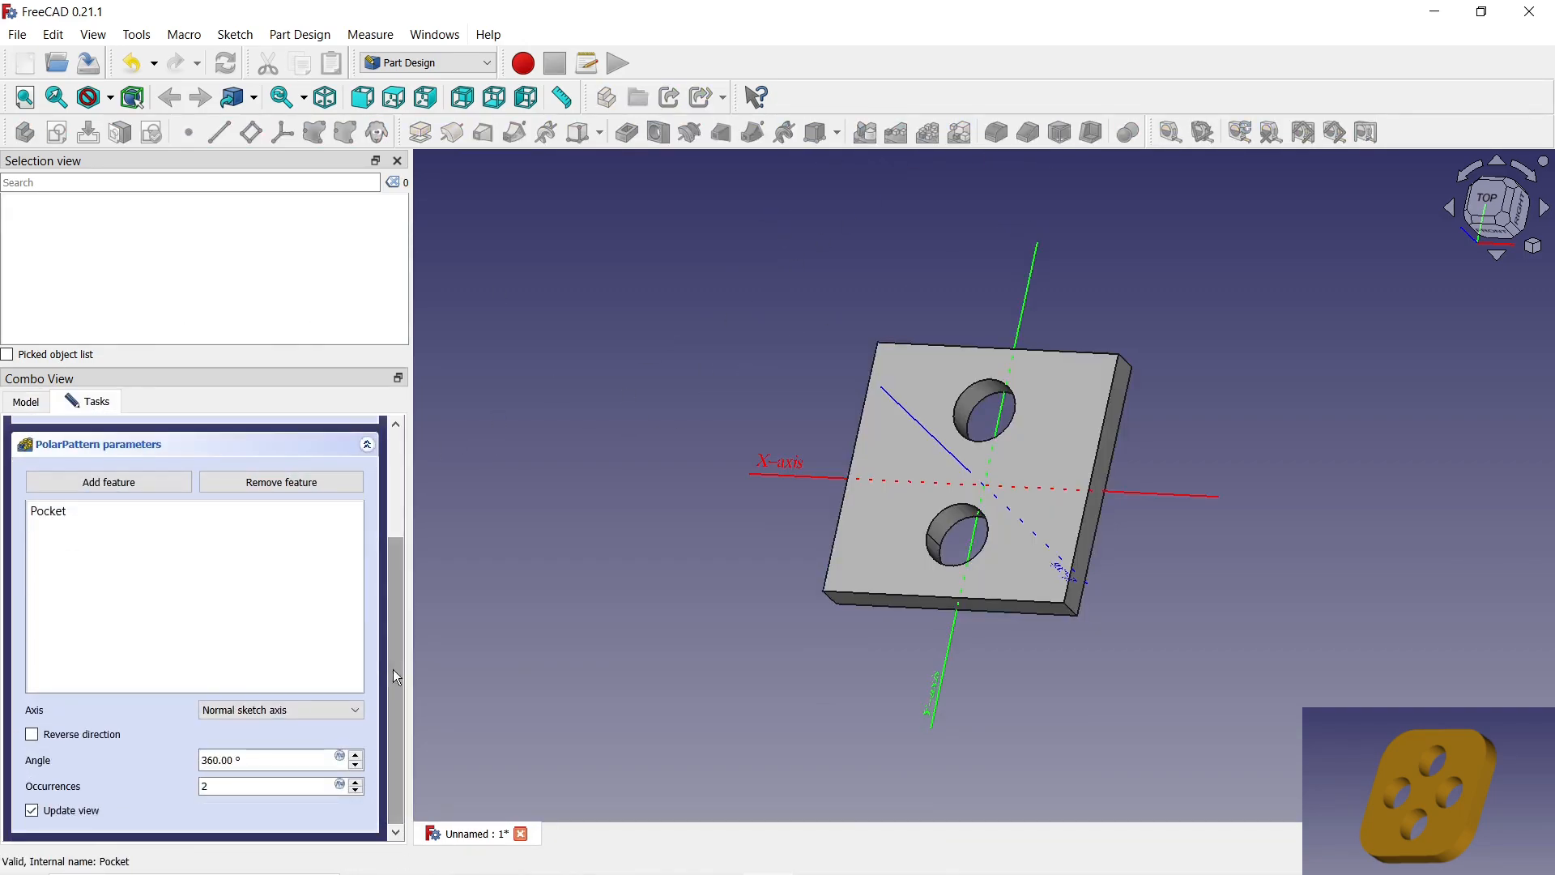
{"action": "left_click", "coordinate": [357, 787]}
{"action": "left_click", "coordinate": [357, 787]}
{"action": "scroll", "coordinate": [243, 615], "scroll_direction": "up", "scroll_amount": 5}
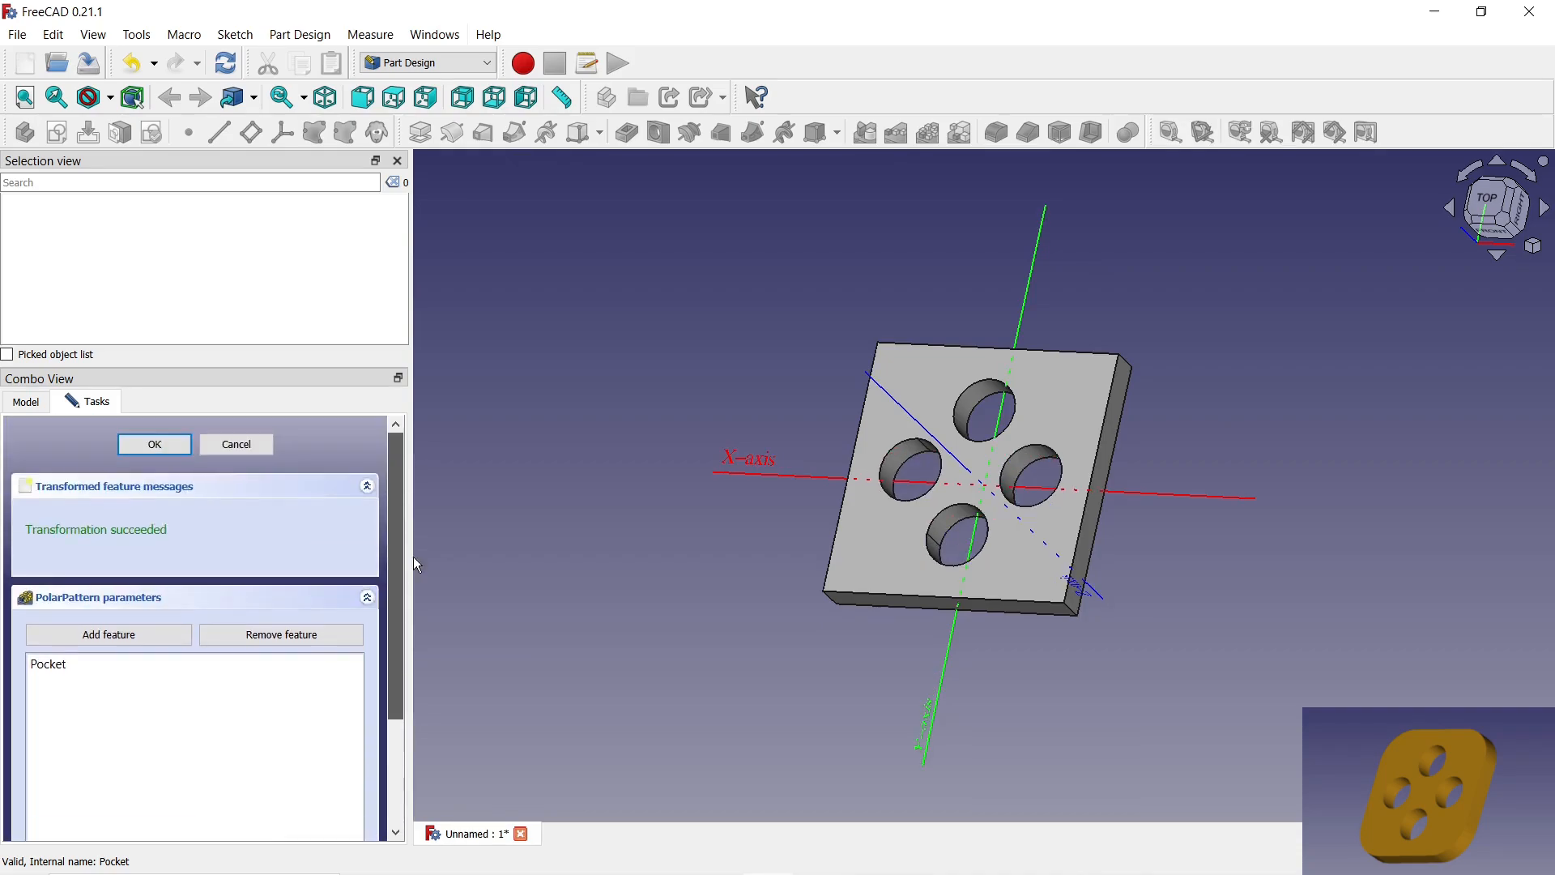
{"action": "left_click", "coordinate": [152, 445]}
- Fillet the plate's four vertical corner edges with a 10 mm radius
{"action": "left_click", "coordinate": [1041, 509]}
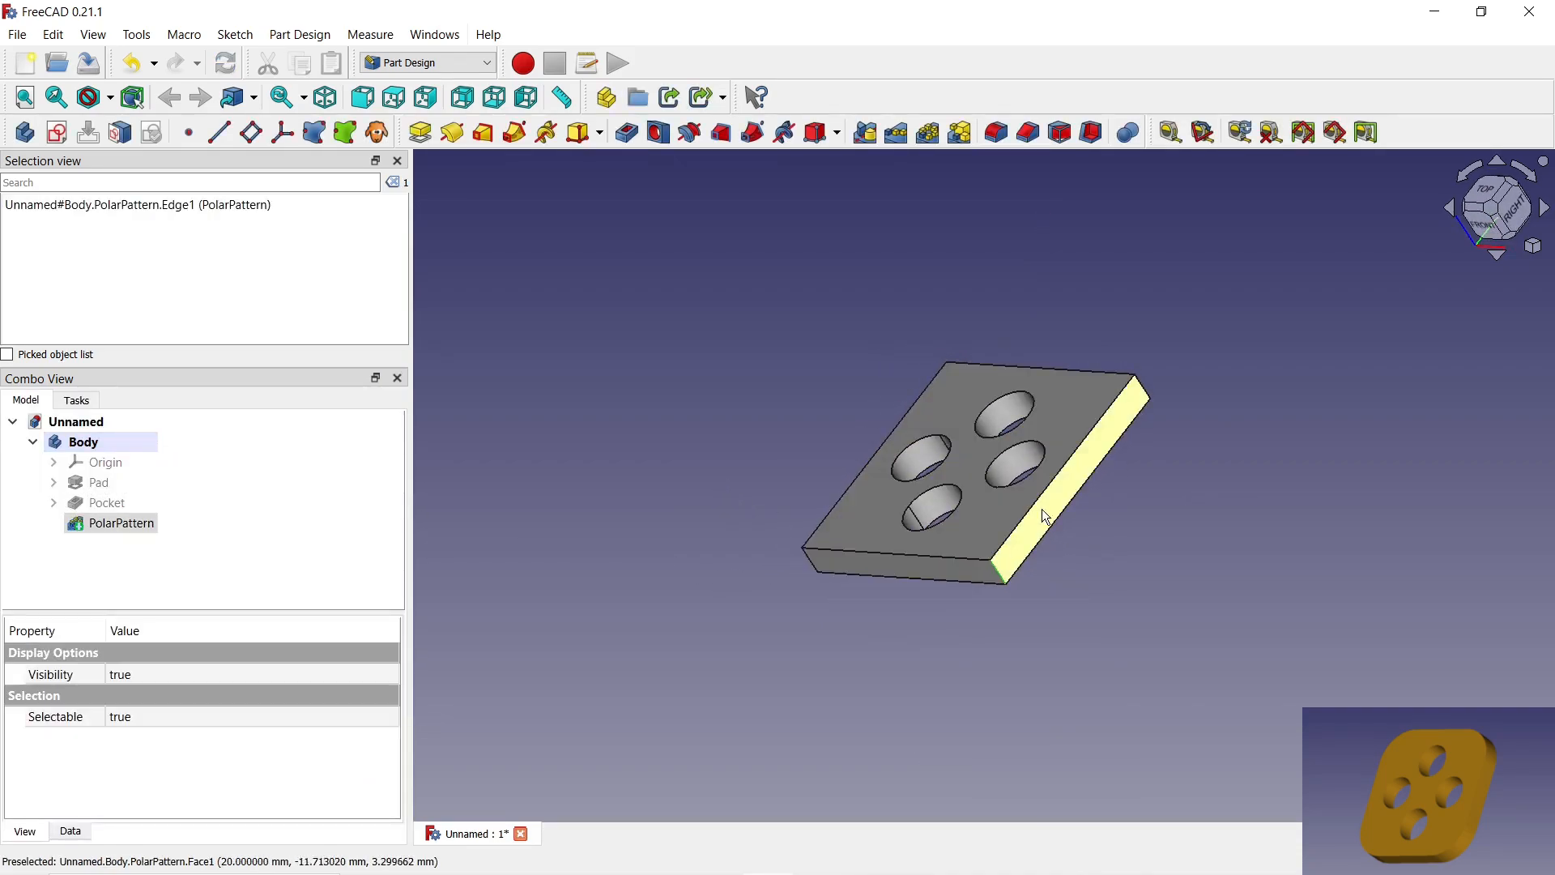
{"action": "middle_click_drag", "start_coordinate": [1041, 508], "coordinate": [1018, 400]}
{"action": "left_click", "coordinate": [1065, 528], "text": "ctrl"}
{"action": "middle_click_drag", "start_coordinate": [1066, 528], "coordinate": [1112, 503]}
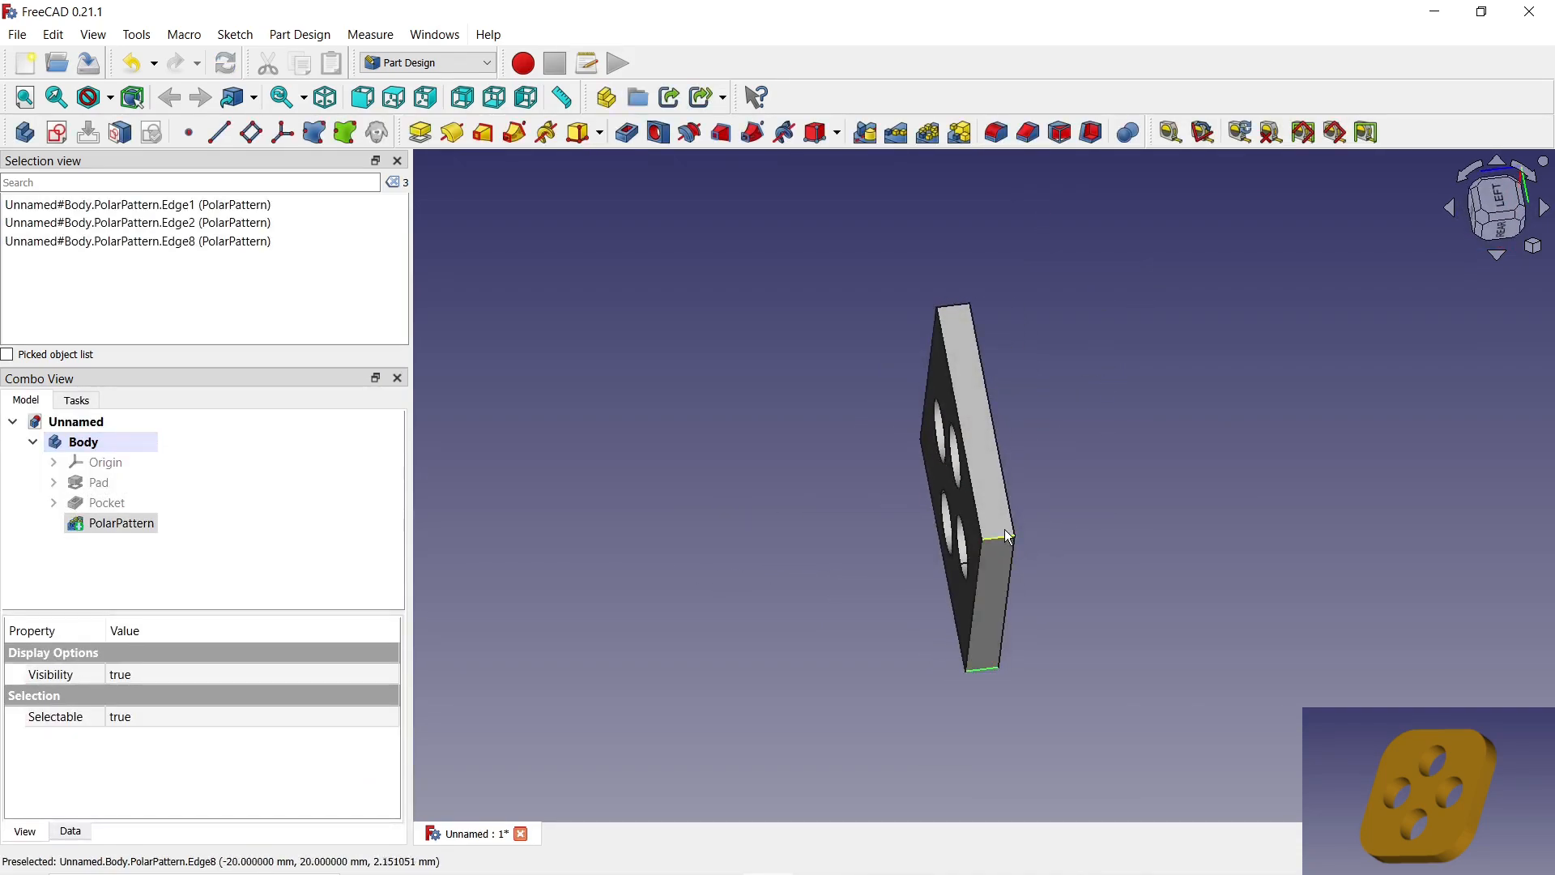
{"action": "middle_click_drag", "start_coordinate": [1008, 537], "coordinate": [1257, 386]}
{"action": "left_click", "coordinate": [1007, 484], "text": "ctrl"}
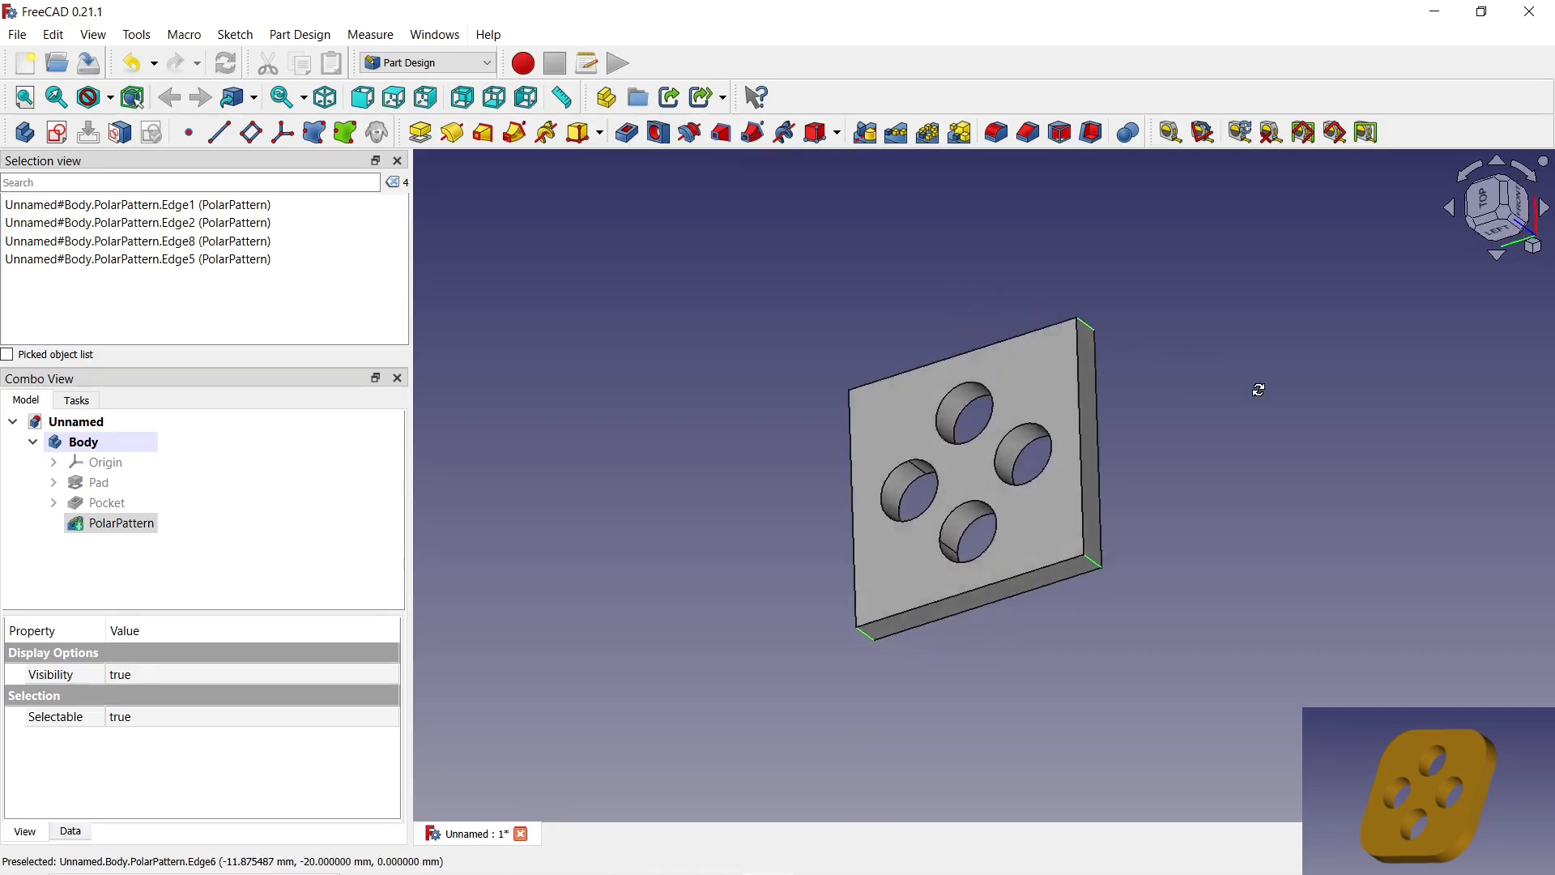
{"action": "left_click", "coordinate": [998, 135]}
{"action": "scroll", "coordinate": [378, 746], "scroll_direction": "up", "scroll_amount": 6}
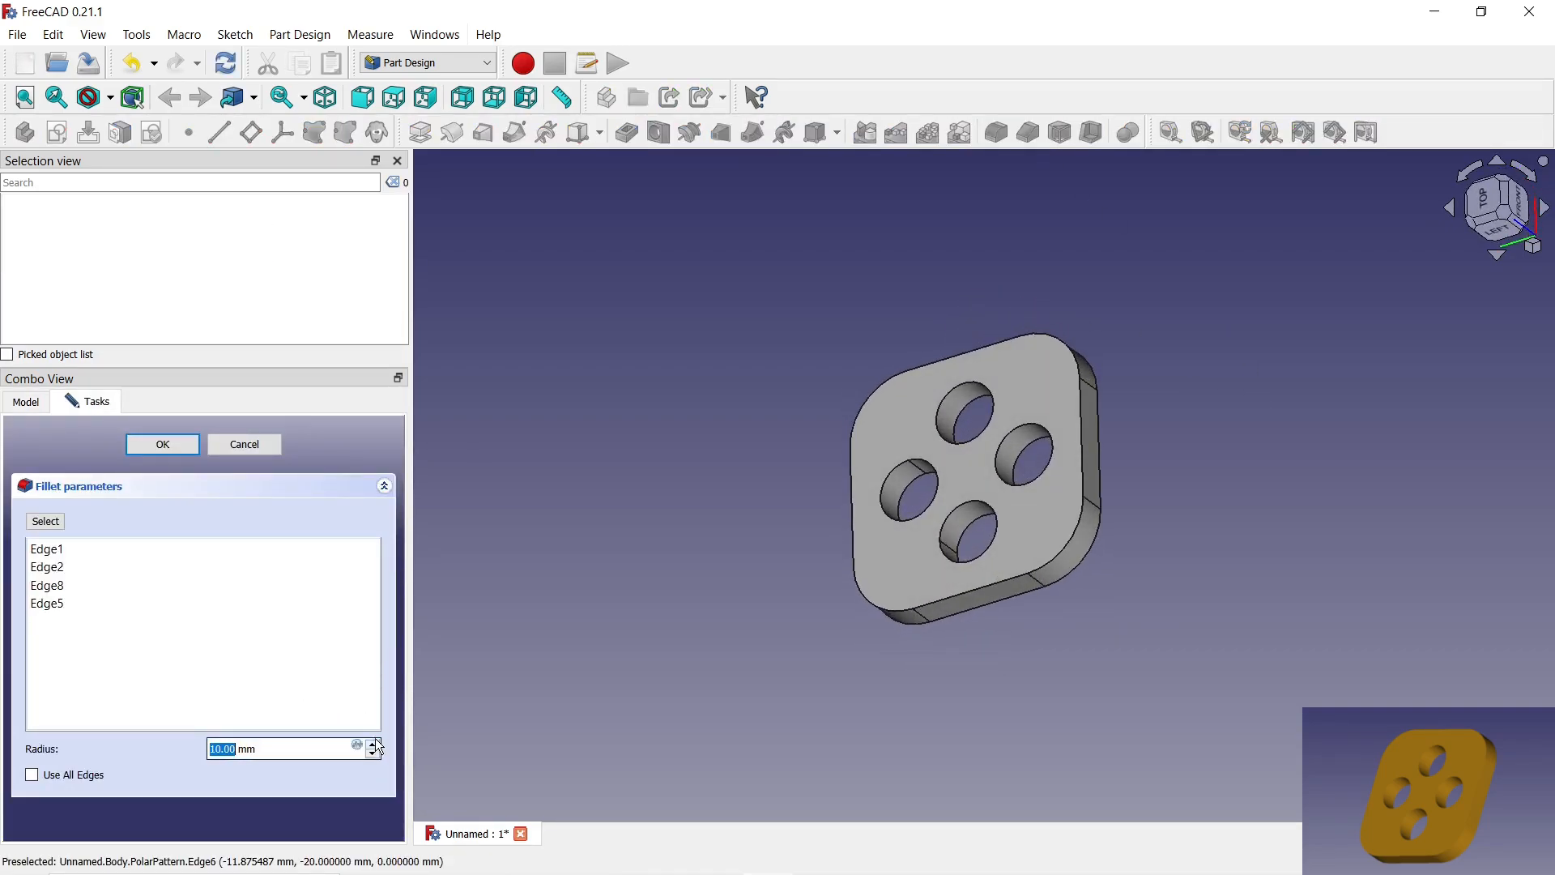
{"action": "left_click", "coordinate": [161, 445]}
- Set the body's appearance material to Brass
{"action": "left_click", "coordinate": [89, 443]}
{"action": "right_click", "coordinate": [89, 444]}
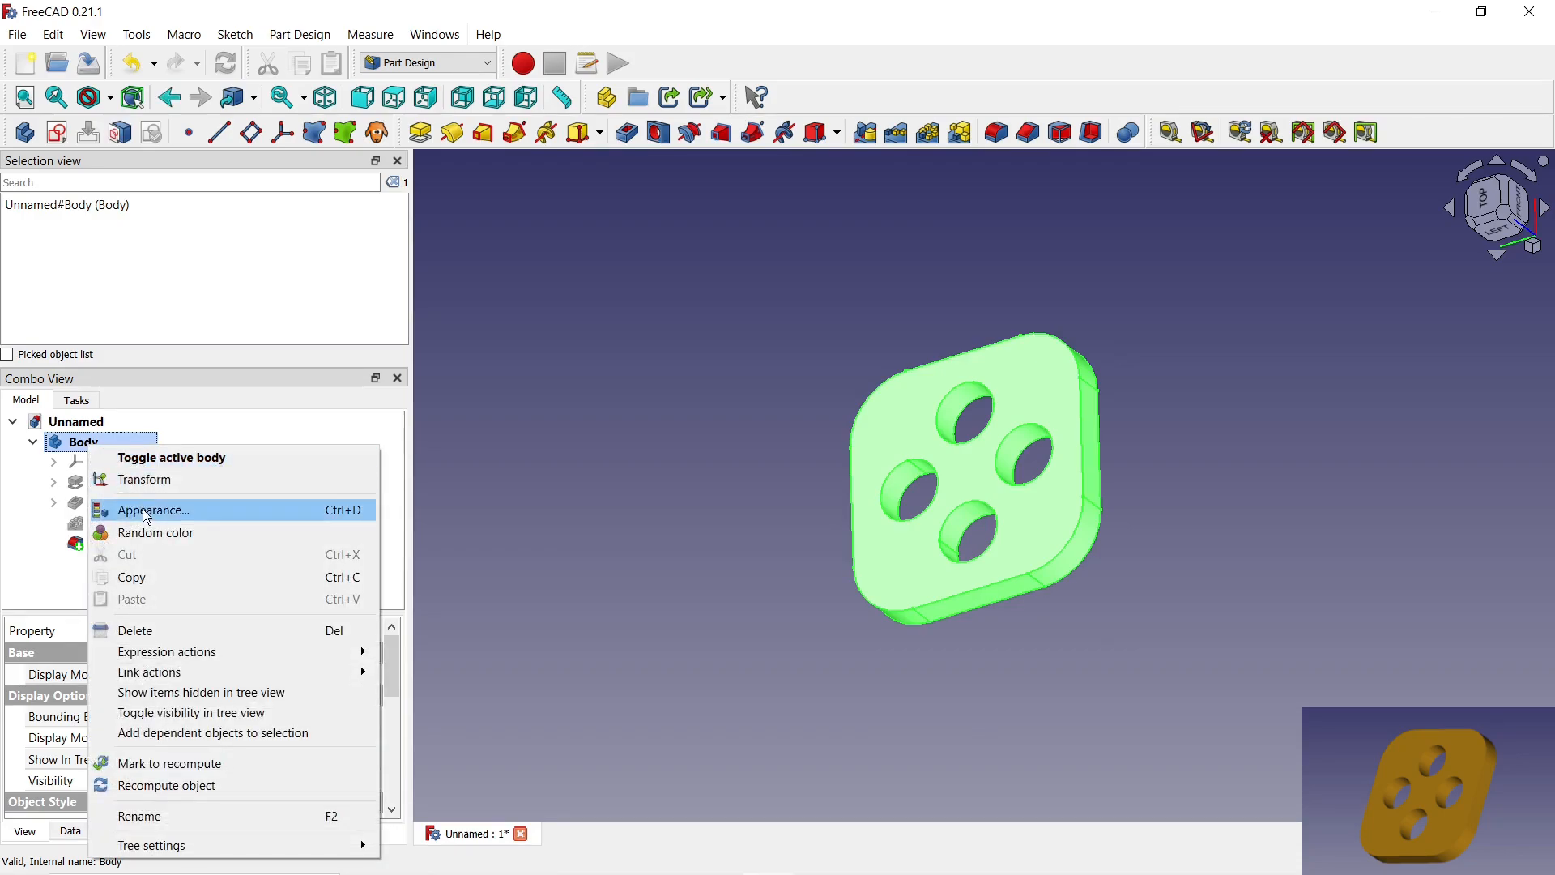
{"action": "left_click", "coordinate": [148, 510]}
{"action": "left_click", "coordinate": [228, 622]}
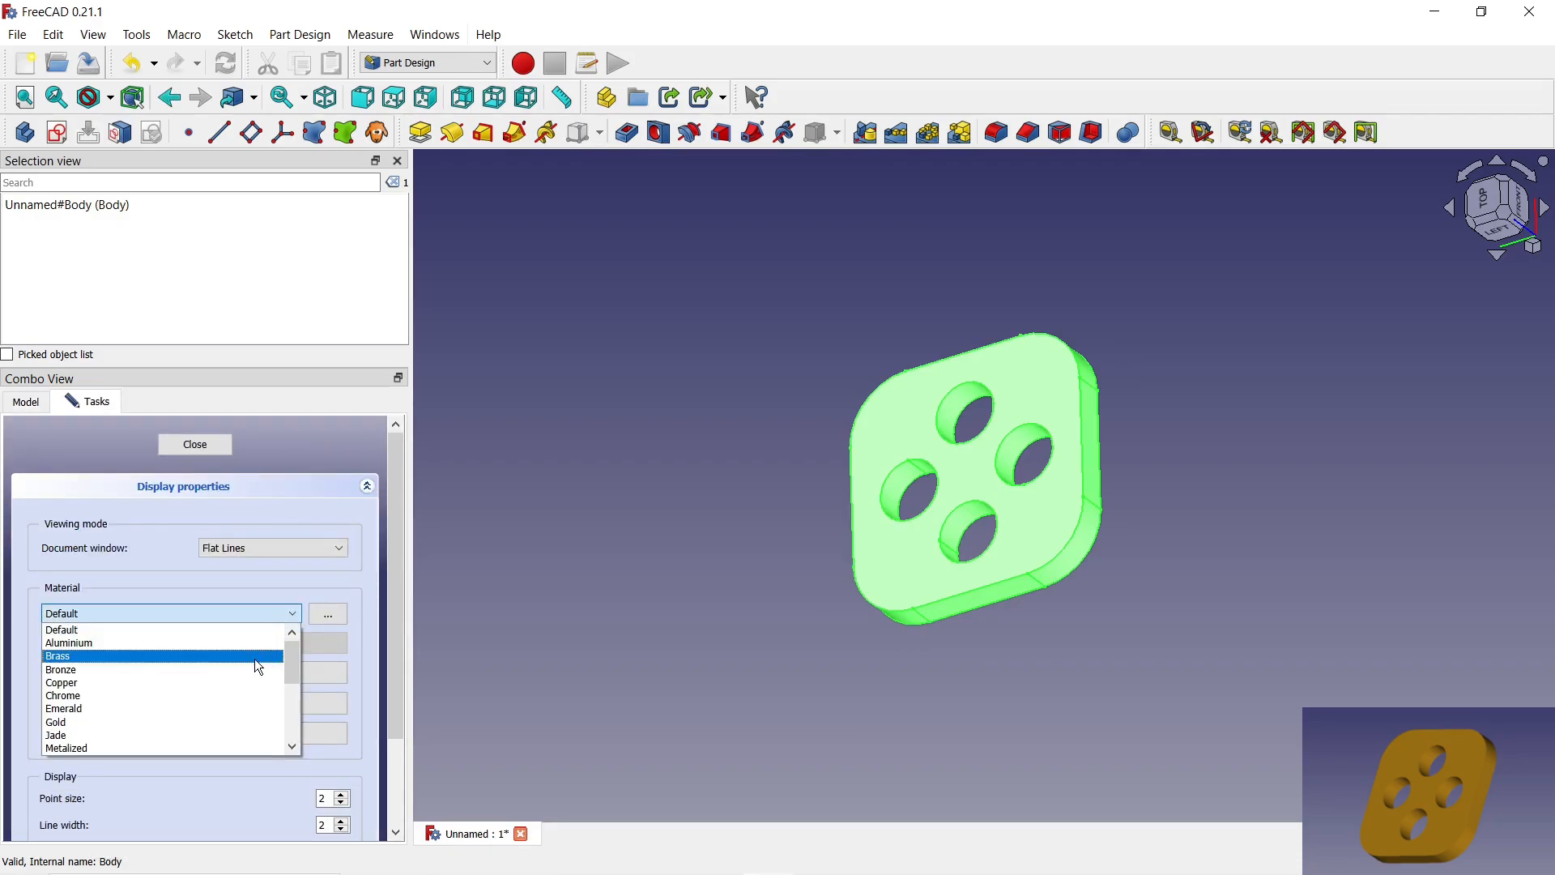
{"action": "left_click", "coordinate": [254, 658]}
{"action": "left_click", "coordinate": [665, 486]}
{"action": "middle_click_drag", "start_coordinate": [664, 486], "coordinate": [853, 288]}
- Switch the plate's viewing mode to a shaded display without edge lines and inspect the finished part
{"action": "left_click", "coordinate": [27, 402]}
{"action": "left_click", "coordinate": [81, 444]}
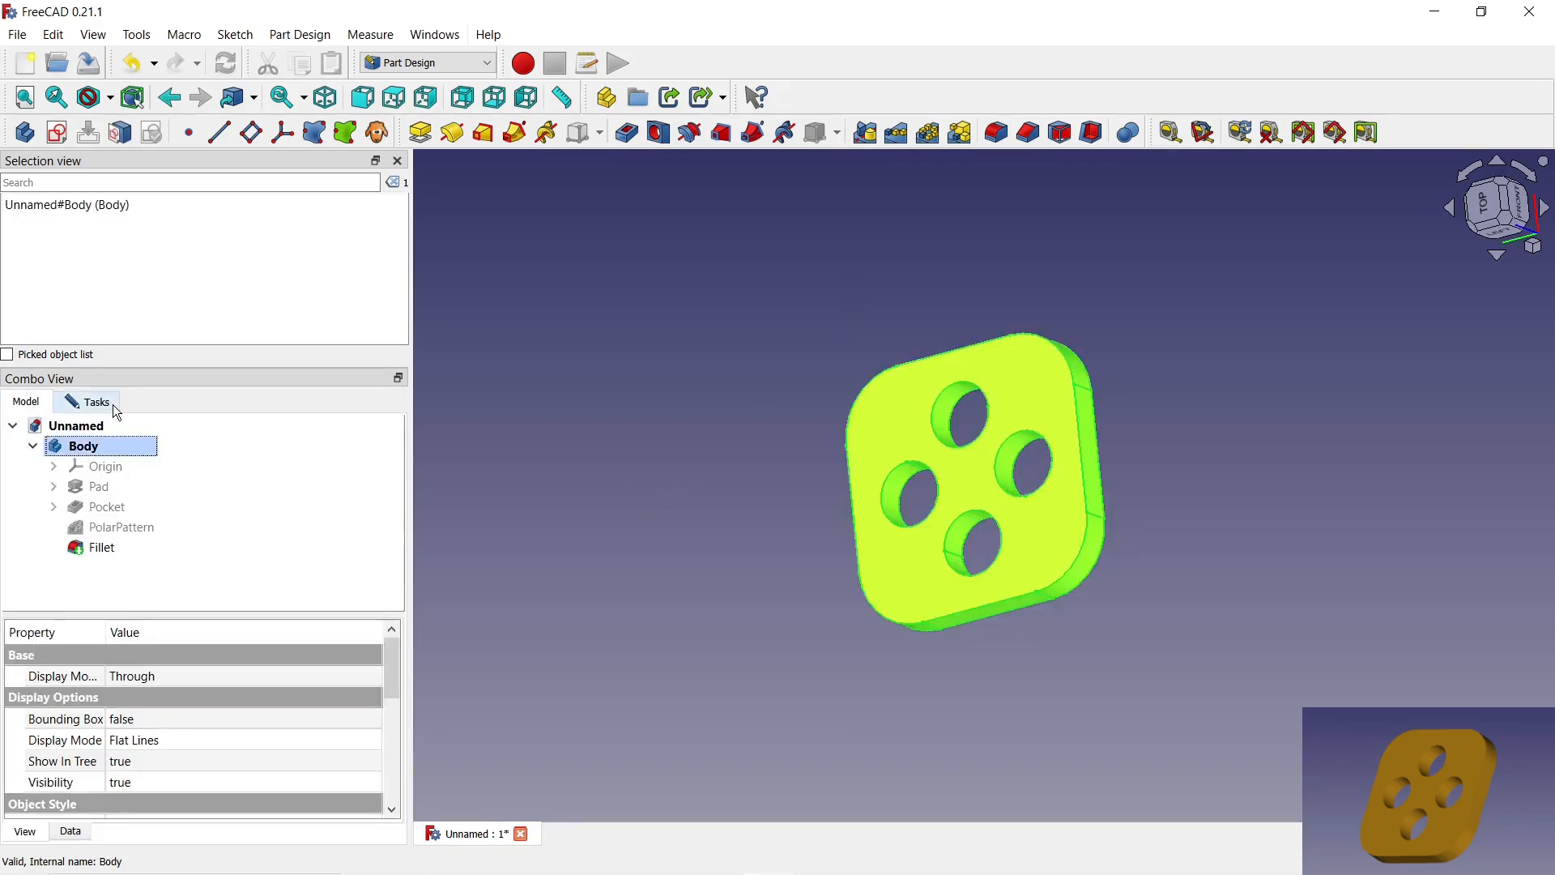
{"action": "left_click", "coordinate": [112, 404]}
{"action": "left_click", "coordinate": [343, 549]}
{"action": "left_click", "coordinate": [308, 570]}
{"action": "middle_click_drag", "start_coordinate": [1052, 285], "coordinate": [1059, 288]}
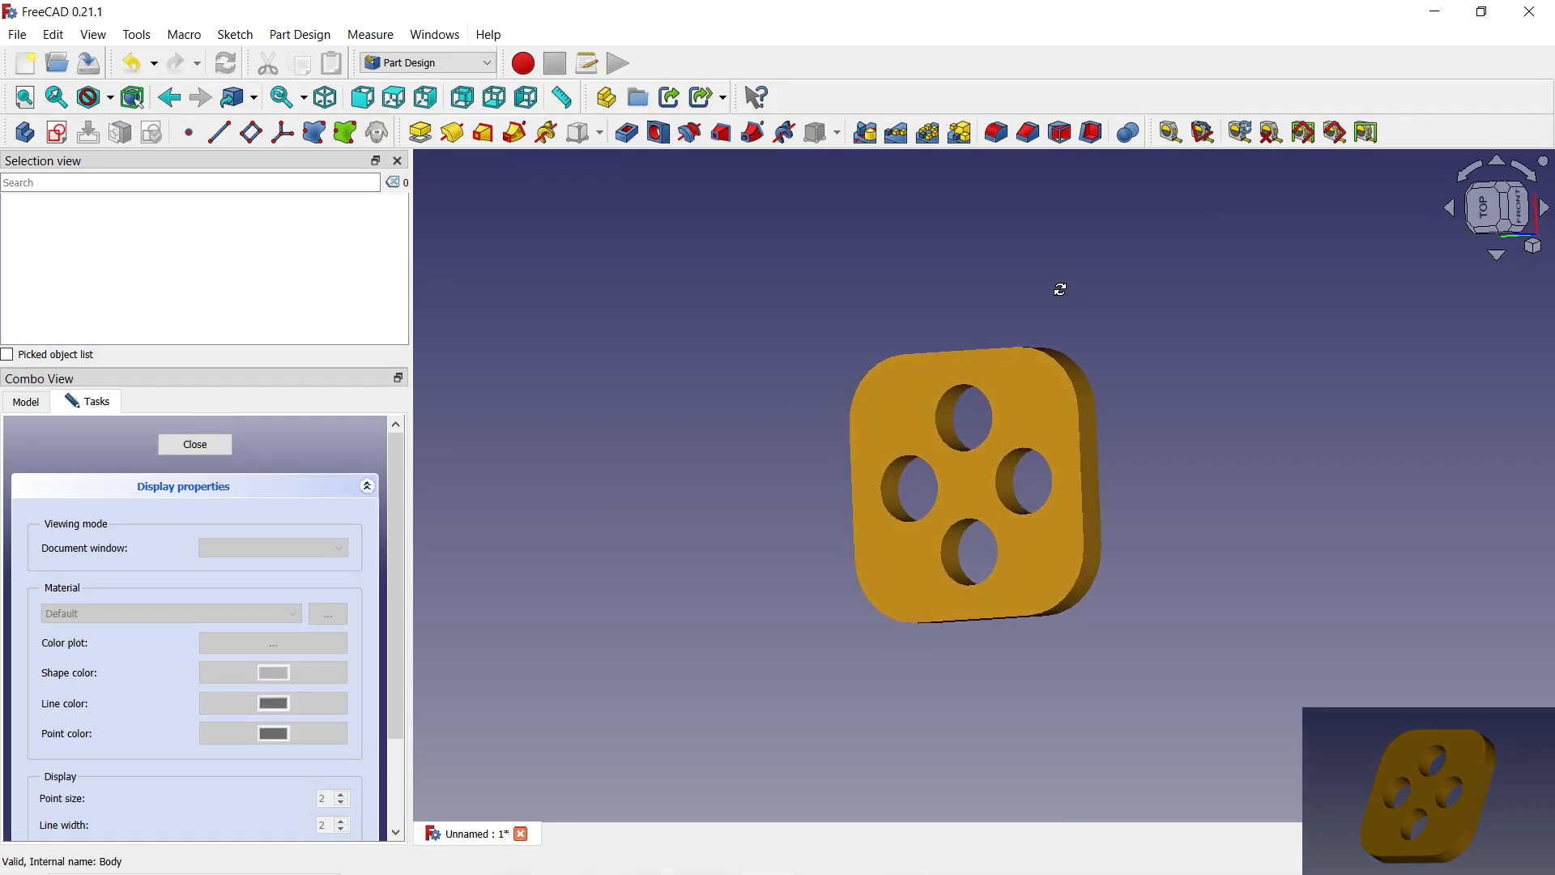
{"action": "scroll", "coordinate": [1115, 483], "scroll_direction": "up", "scroll_amount": 5}
{"action": "scroll", "coordinate": [1245, 535], "scroll_direction": "down", "scroll_amount": 4}
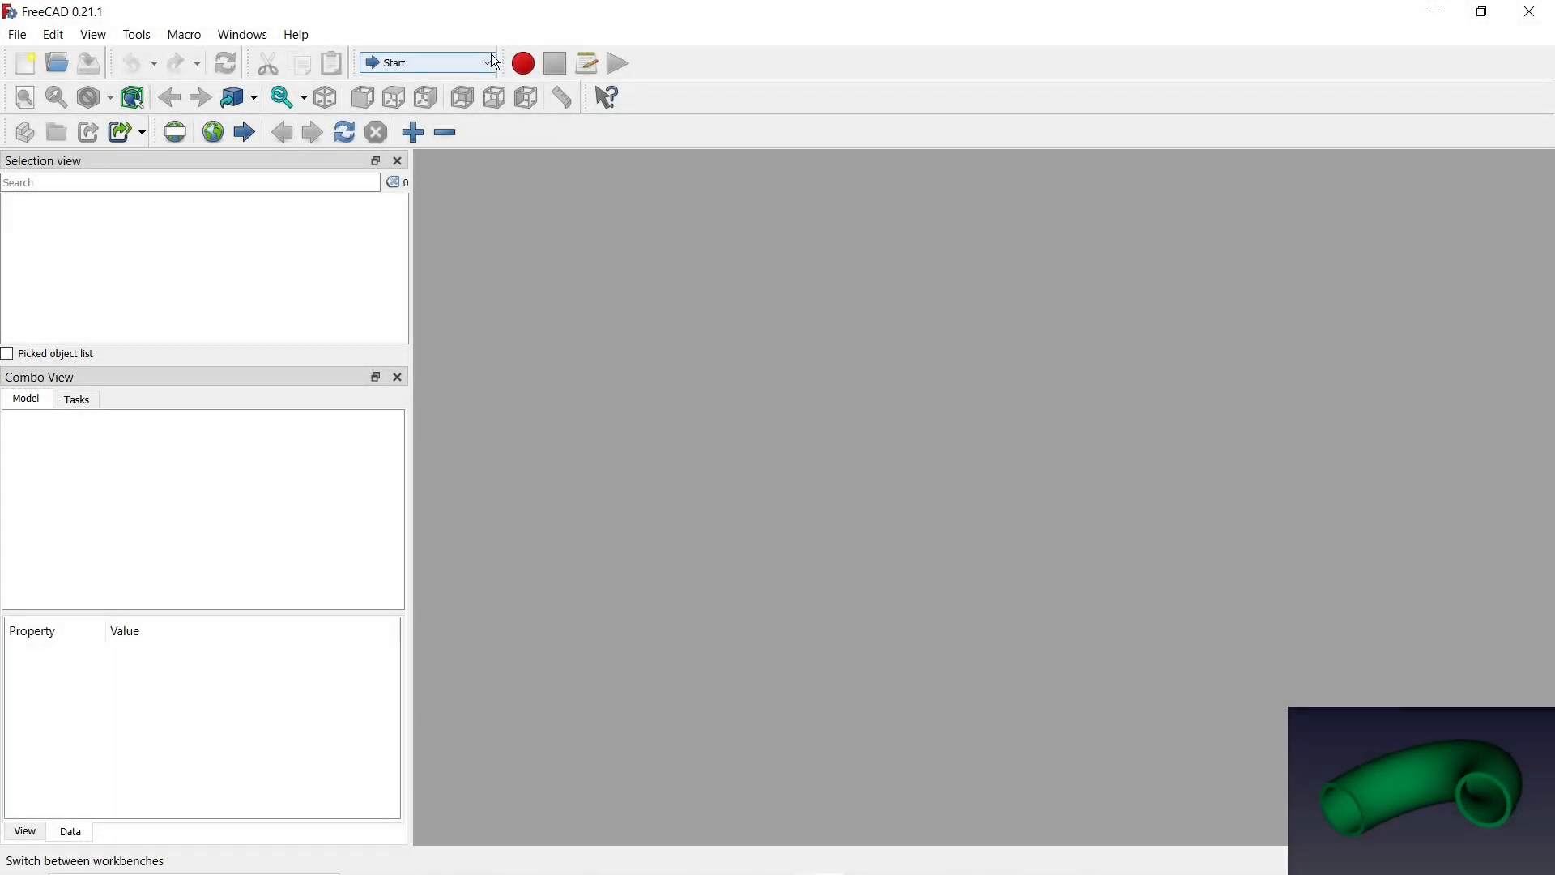
- Set up a new Part Design document with a body and an empty sketch on the XY plane
{"action": "left_click", "coordinate": [487, 63]}
{"action": "left_click", "coordinate": [451, 160]}
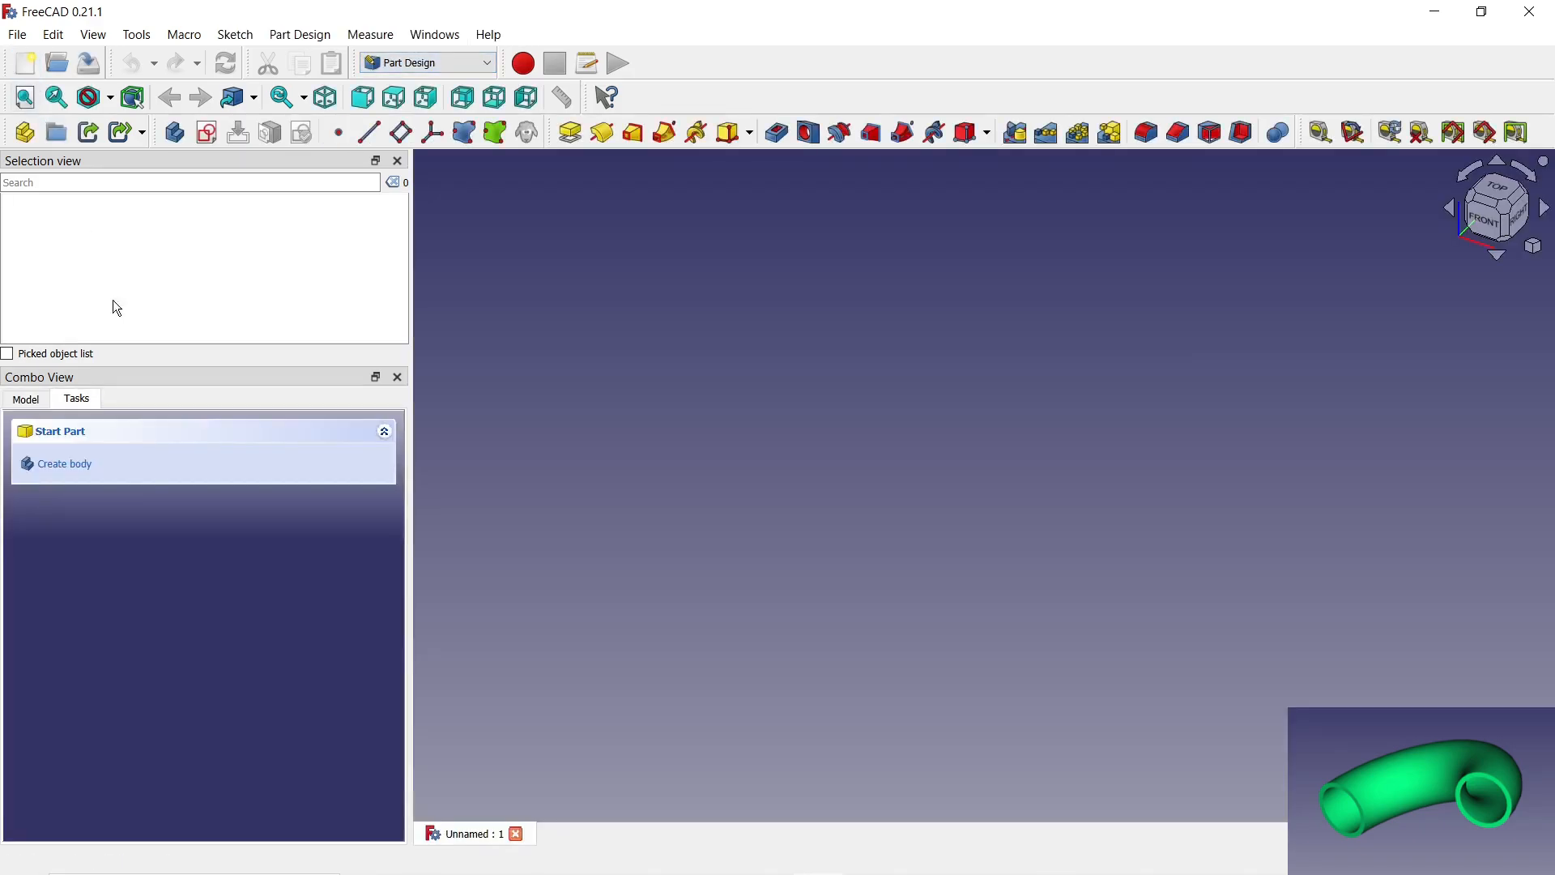
{"action": "left_click", "coordinate": [40, 463]}
{"action": "left_click", "coordinate": [39, 464]}
{"action": "left_click", "coordinate": [97, 523]}
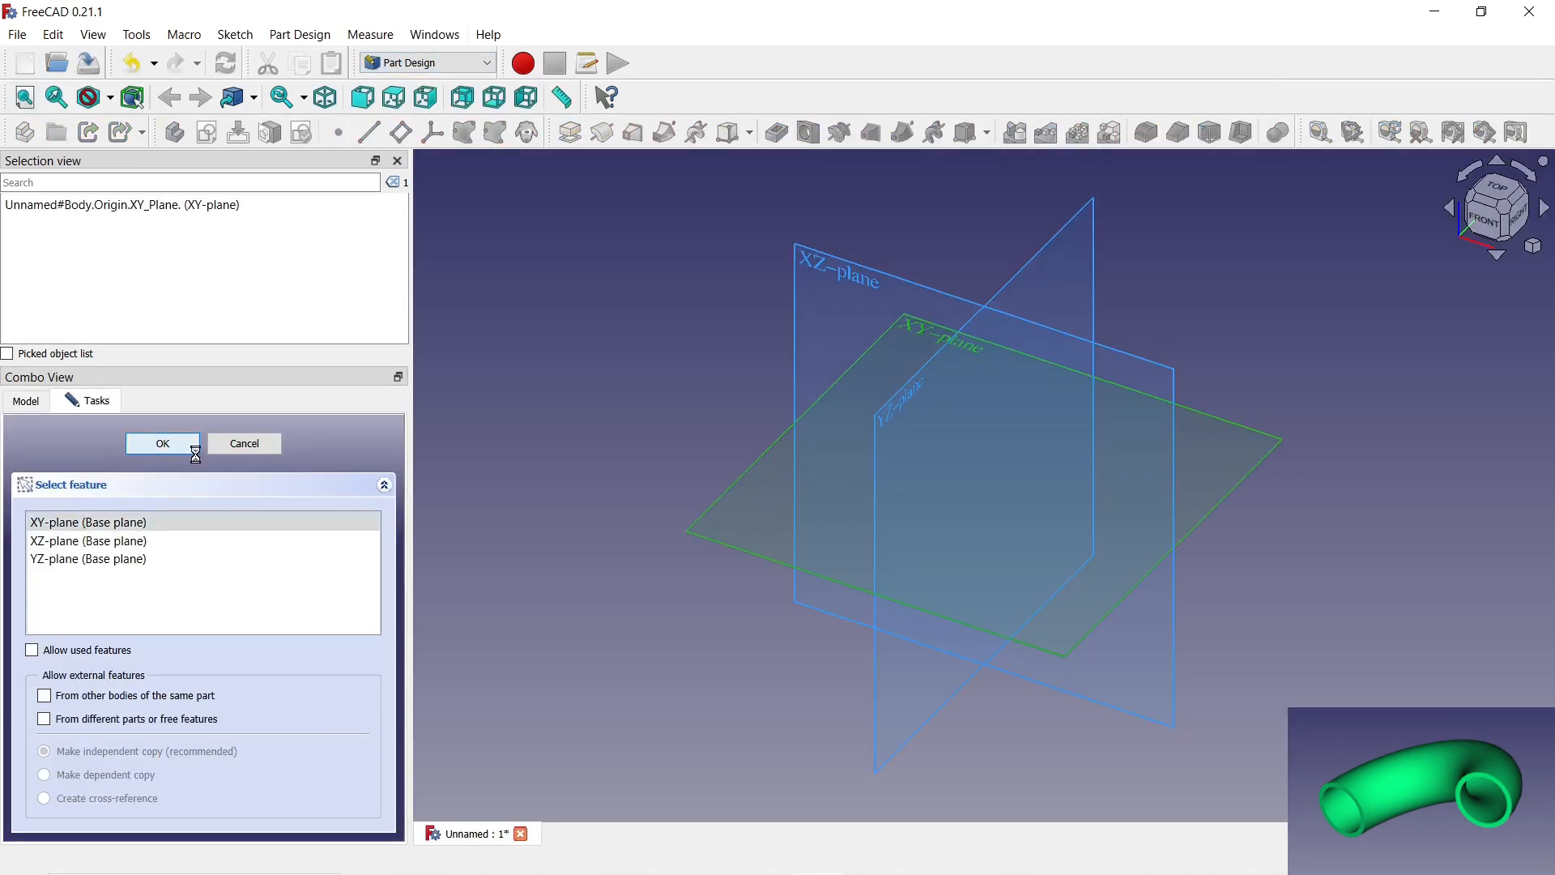
{"action": "left_click", "coordinate": [191, 444]}
- Draw two concentric circles centered on the vertical axis above the origin, the inner one about 14 mm in radius
{"action": "left_click", "coordinate": [935, 316]}
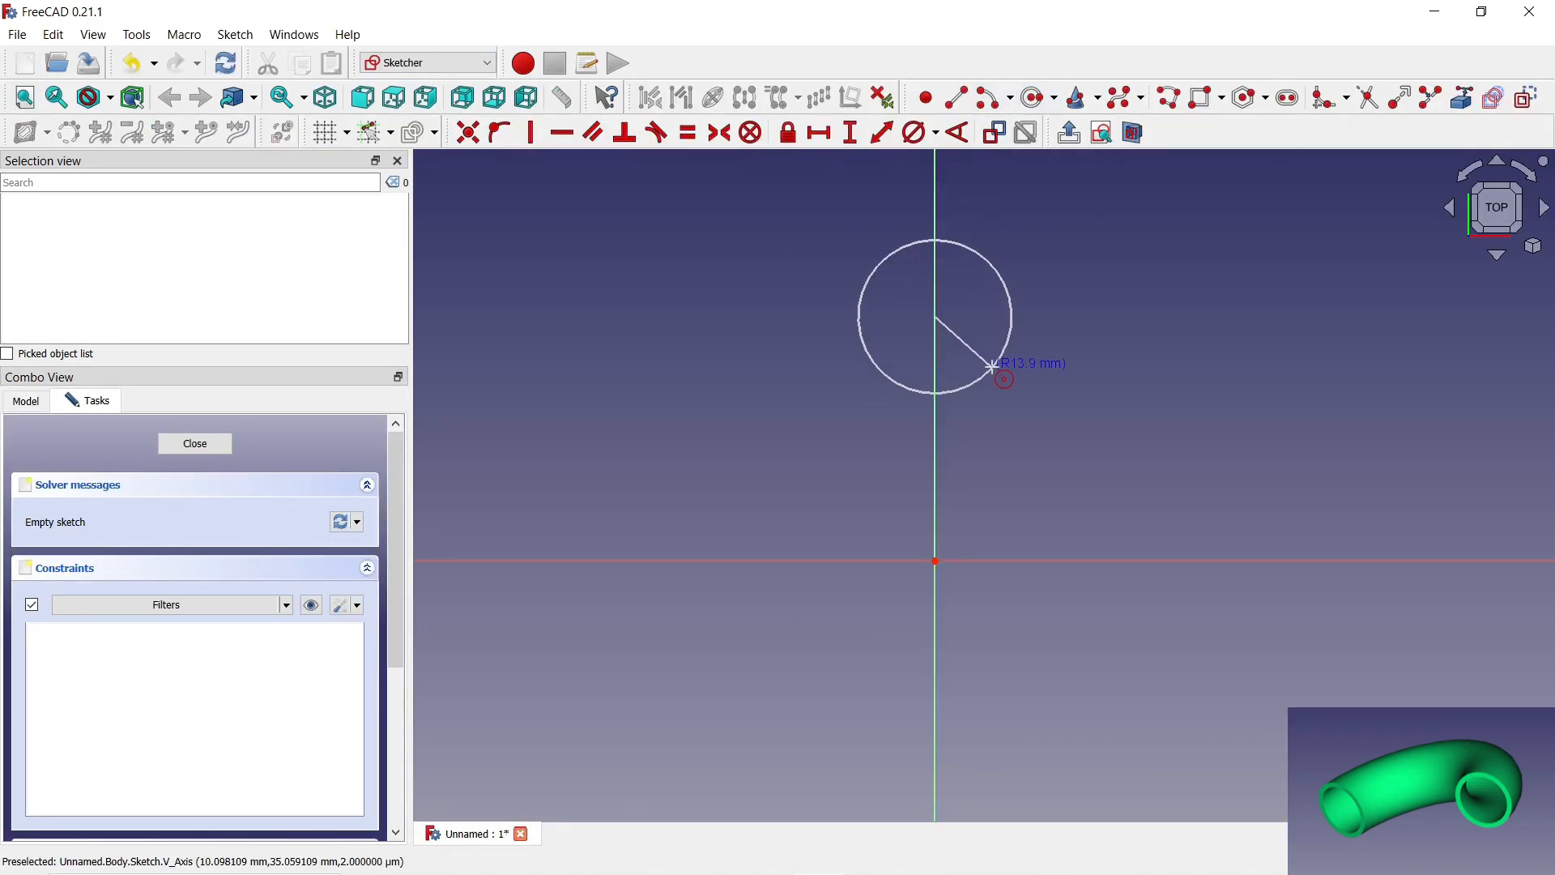
{"action": "left_click", "coordinate": [993, 364]}
{"action": "left_click", "coordinate": [935, 316]}
{"action": "left_click", "coordinate": [1066, 405]}
{"action": "right_click", "coordinate": [1066, 405]}
{"action": "scroll", "coordinate": [1066, 260], "scroll_direction": "down", "scroll_amount": 1}
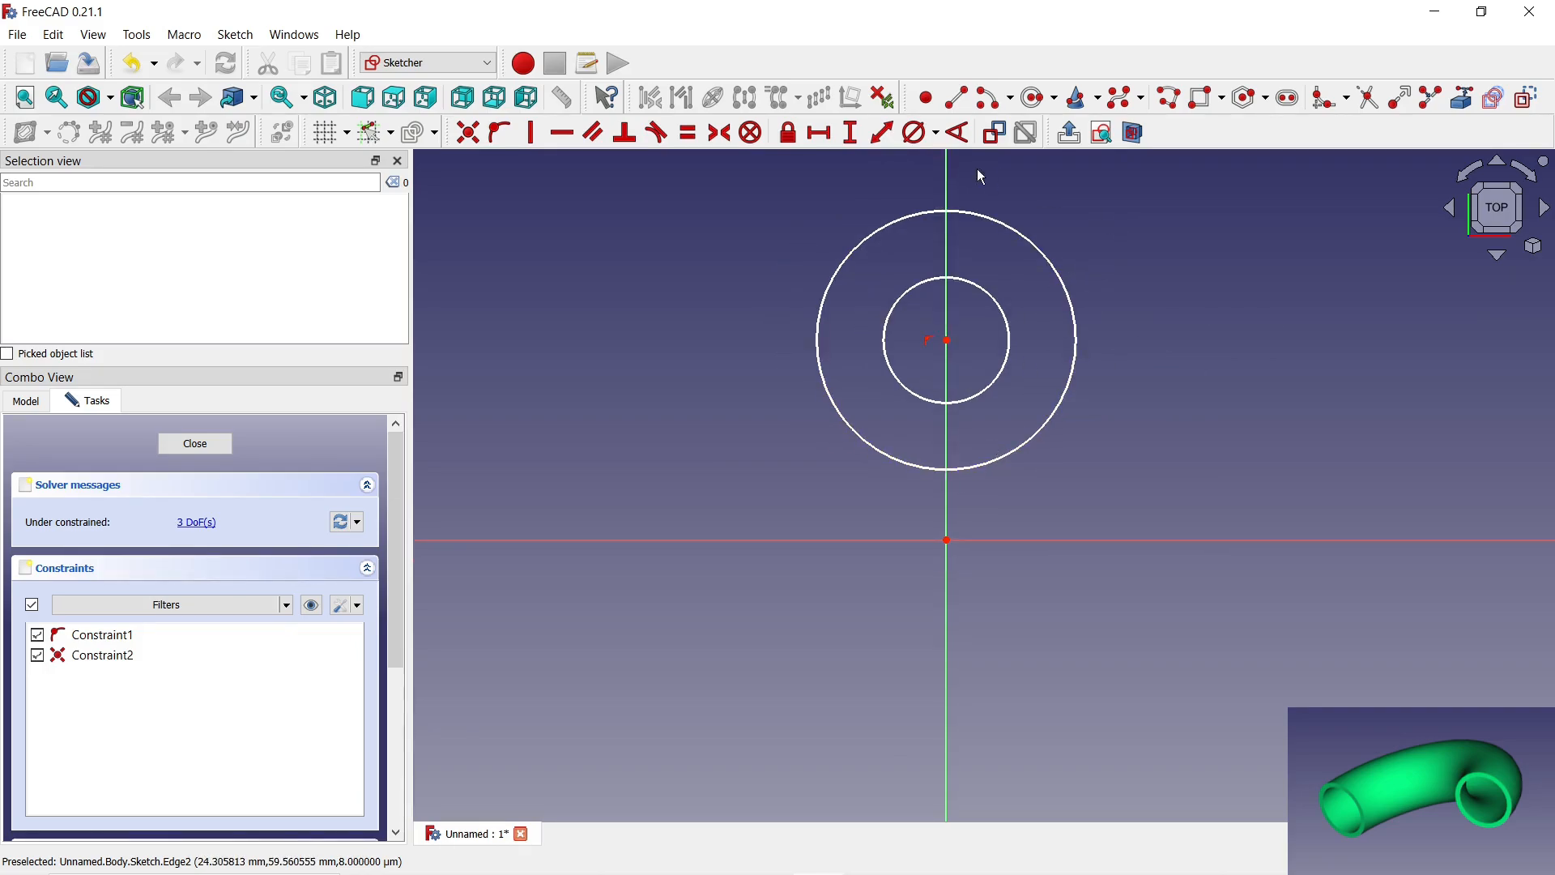
- Set the outer circle's diameter to 60 mm and the inner circle's diameter to 50 mm
{"action": "left_click", "coordinate": [1070, 295]}
{"action": "type", "text": "ko60"}
{"action": "key", "text": "Return"}
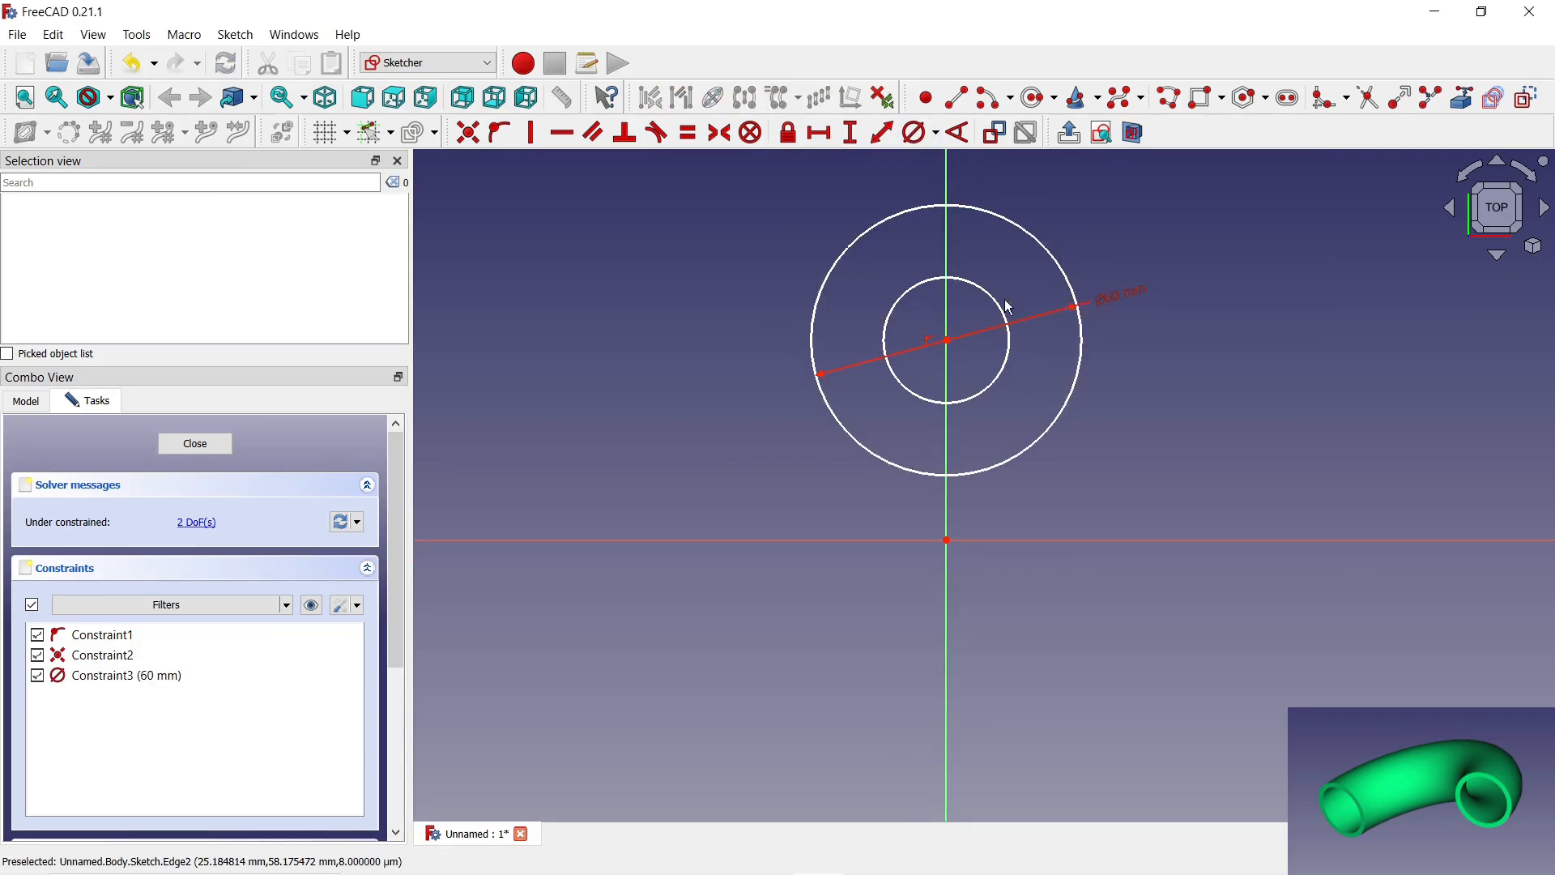
{"action": "left_click", "coordinate": [1011, 309]}
{"action": "type", "text": "ko50"}
{"action": "key", "text": "Return"}
{"action": "scroll", "coordinate": [1111, 291], "scroll_direction": "up", "scroll_amount": 3}
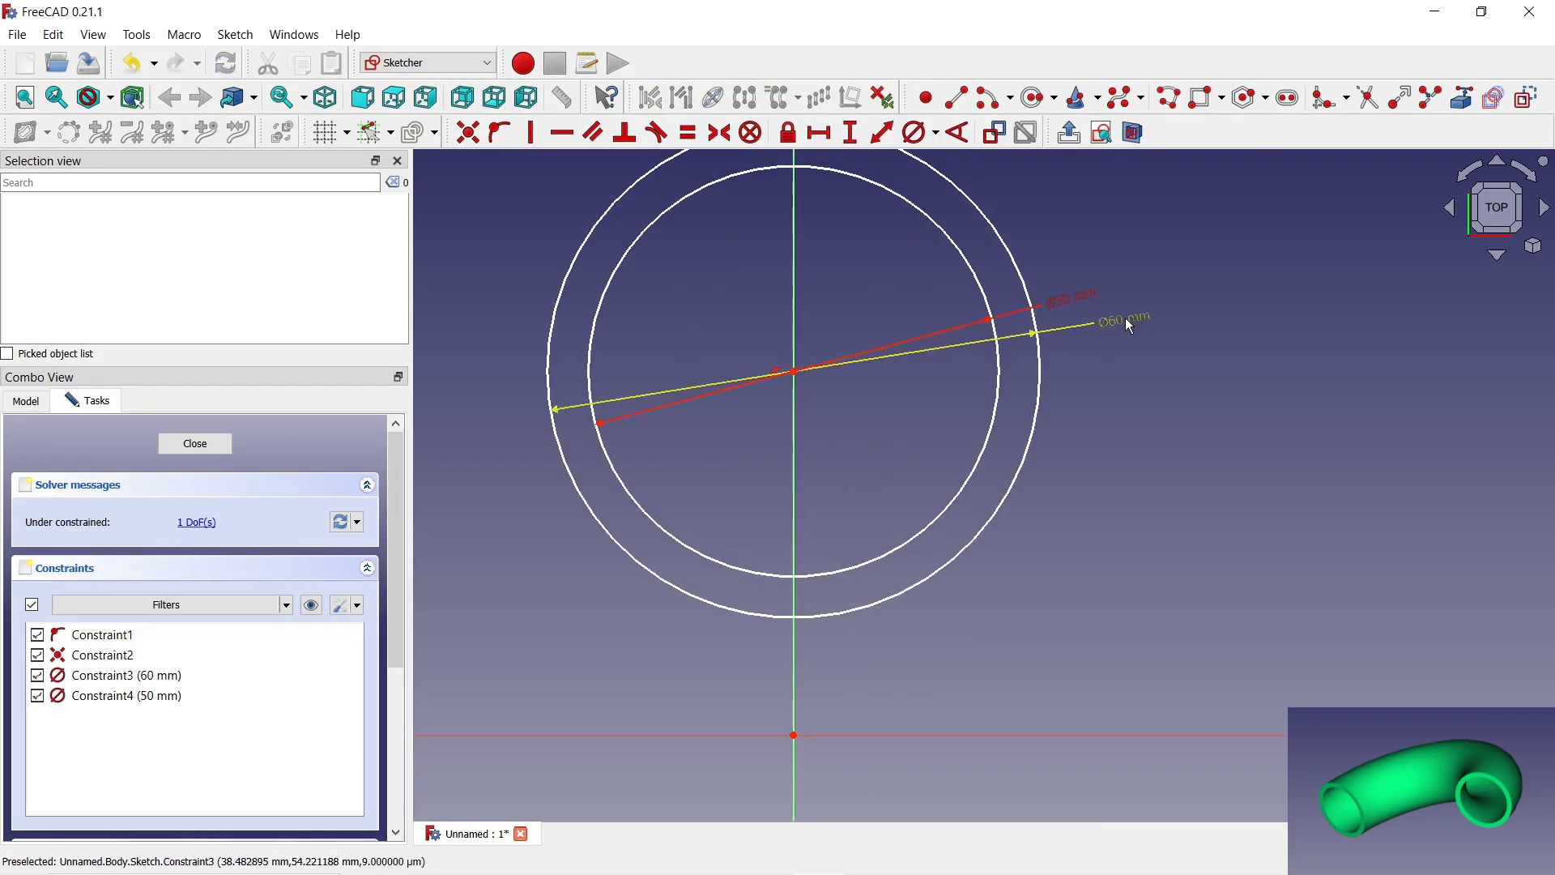
{"action": "scroll", "coordinate": [1106, 269], "scroll_direction": "down", "scroll_amount": 2}
- Set the vertical distance between the circles' center and the origin to 90 mm
{"action": "left_click", "coordinate": [897, 338]}
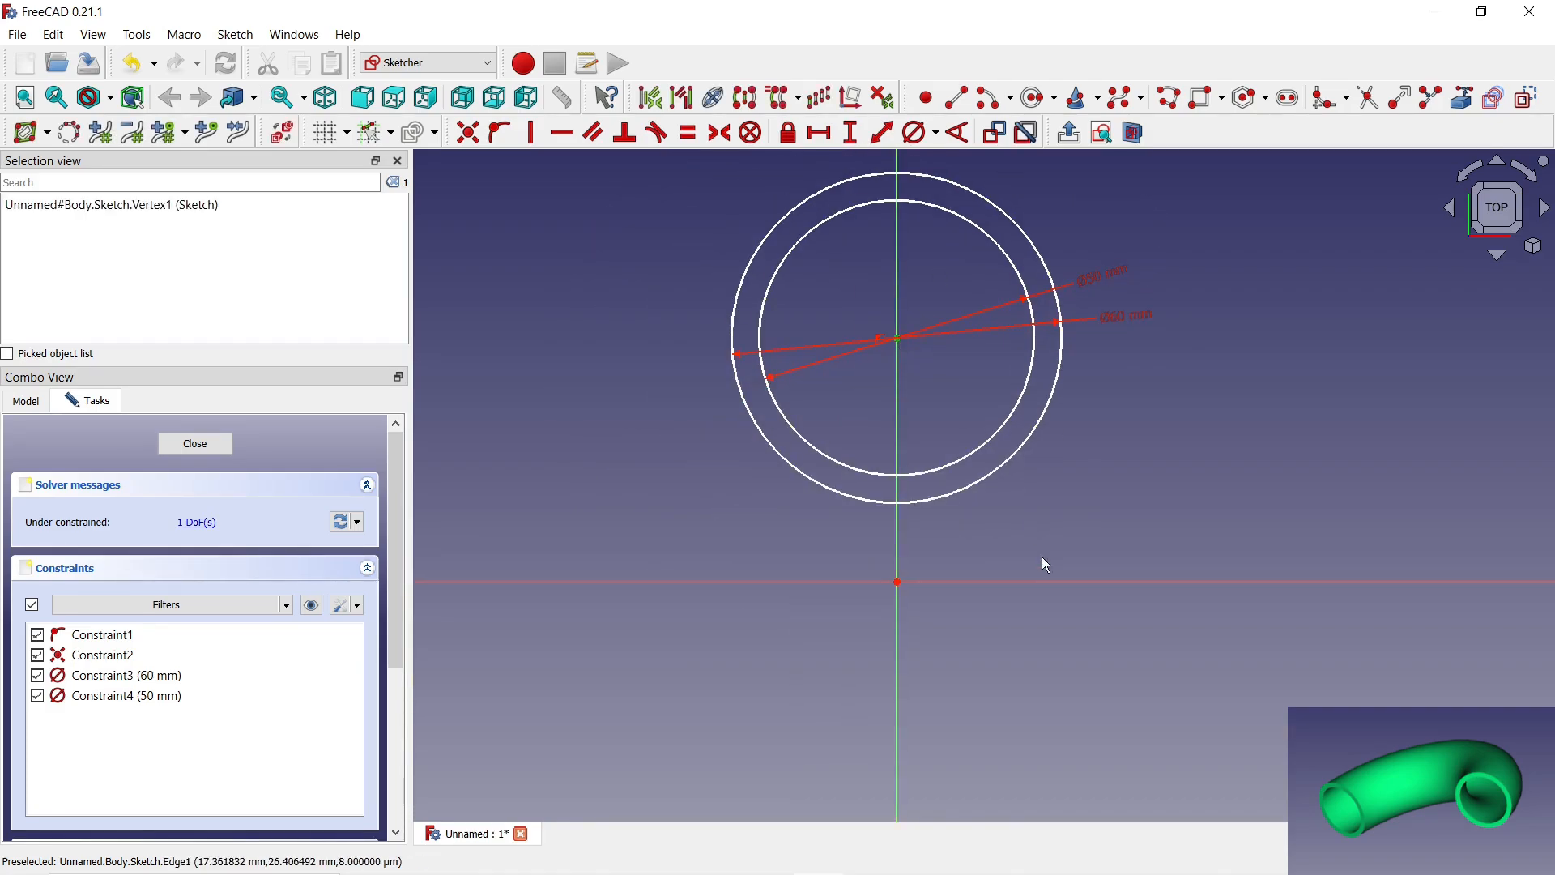
{"action": "left_click", "coordinate": [897, 582]}
{"action": "type", "text": "i90"}
{"action": "key", "text": "Return"}
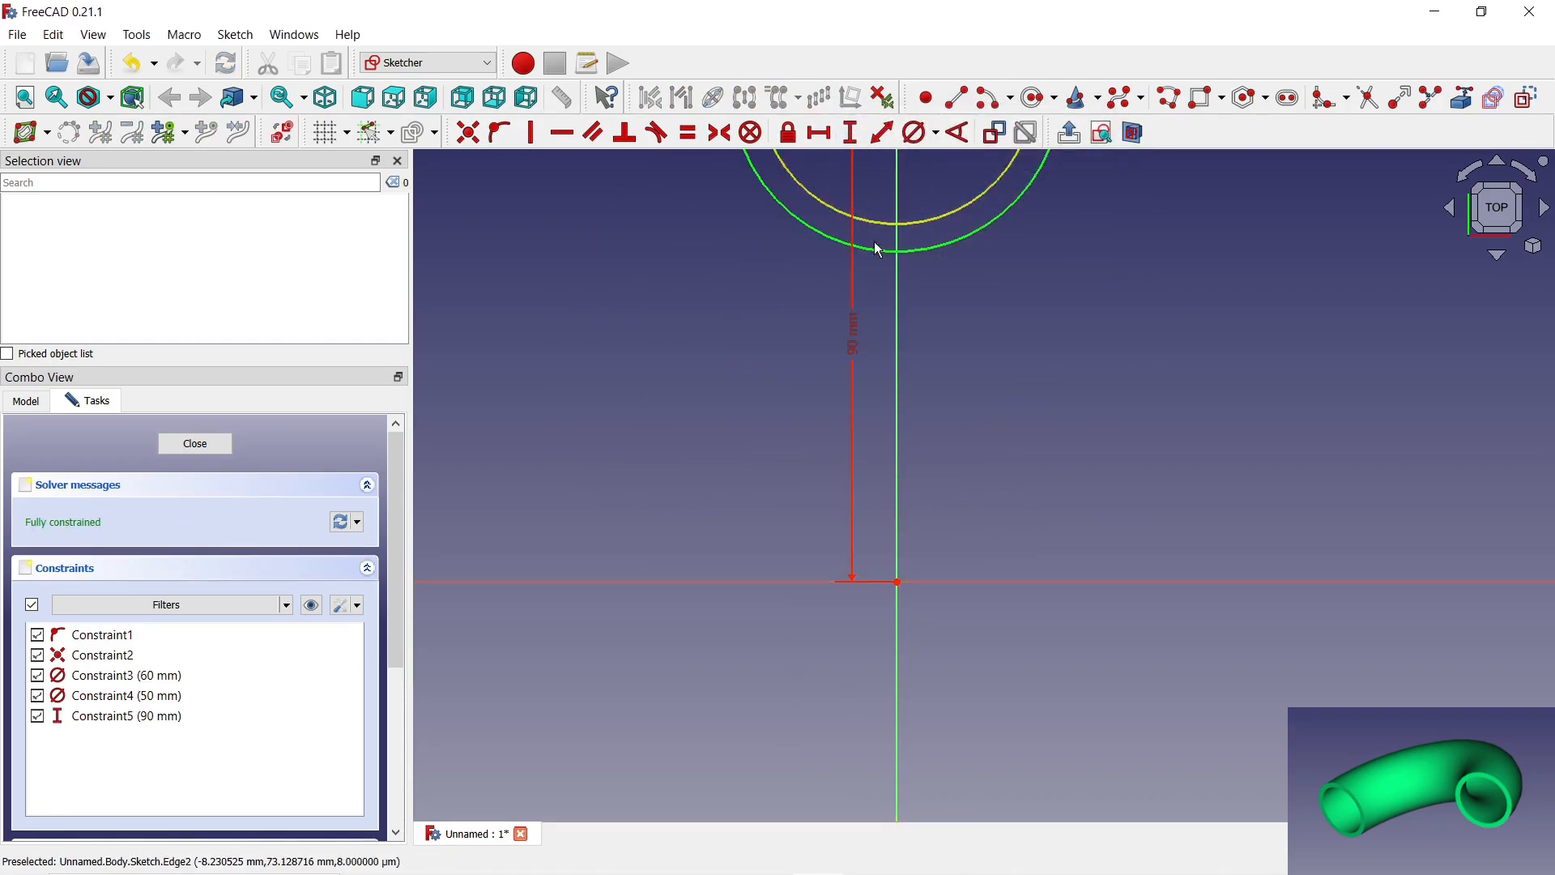
{"action": "scroll", "coordinate": [880, 249], "scroll_direction": "down", "scroll_amount": 2}
- Finish the sketch and revolve the concentric circles around the base X axis through an angle of 160°
{"action": "left_click", "coordinate": [196, 444]}
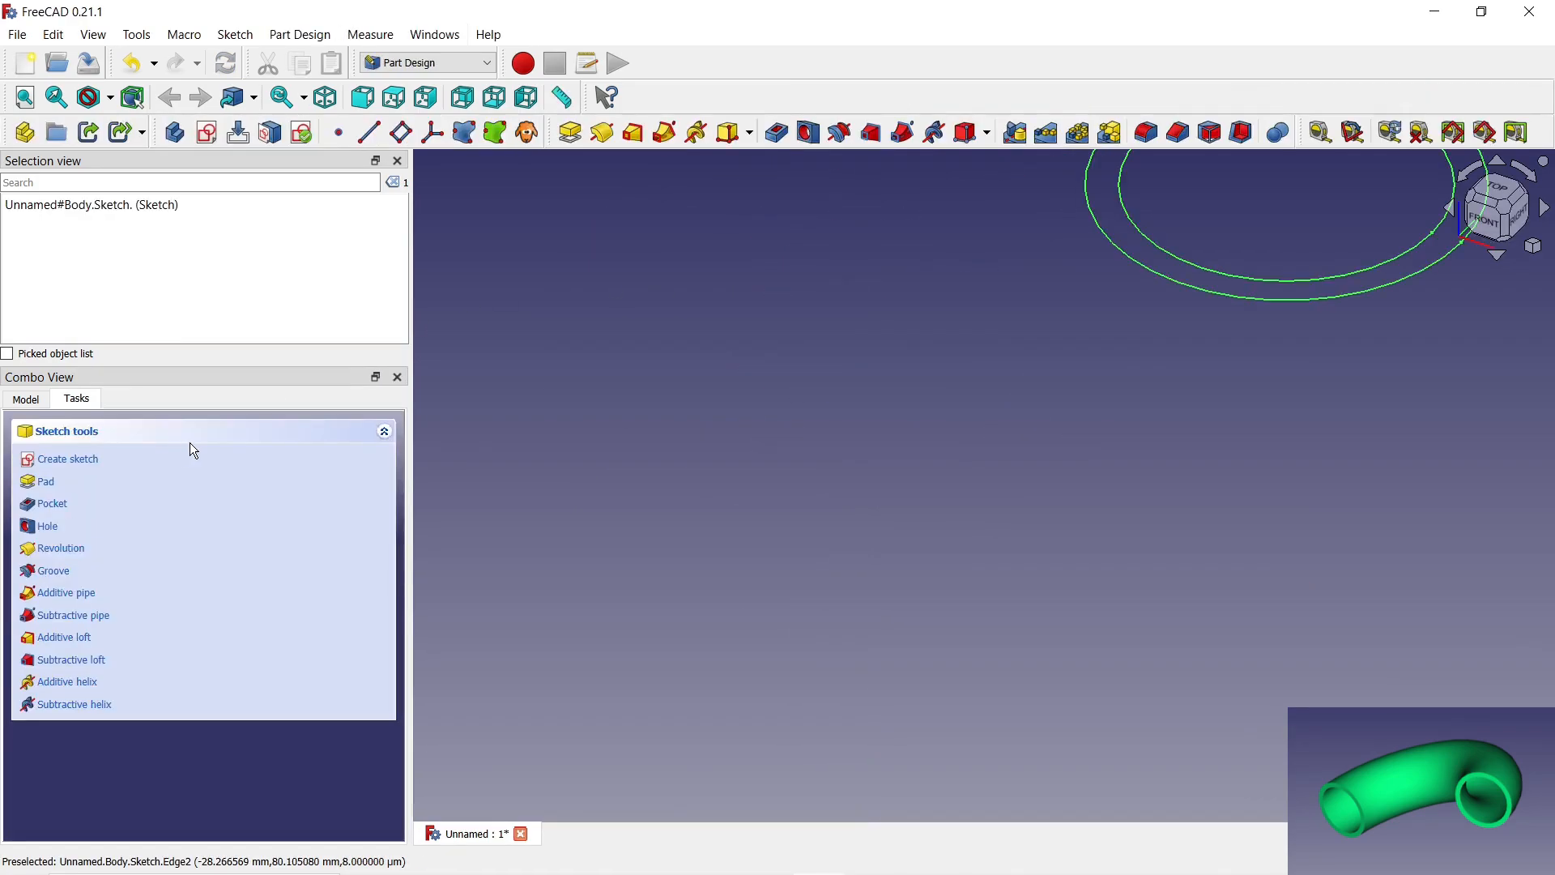
{"action": "left_click", "coordinate": [603, 134]}
{"action": "left_click", "coordinate": [372, 452]}
{"action": "left_click", "coordinate": [308, 533]}
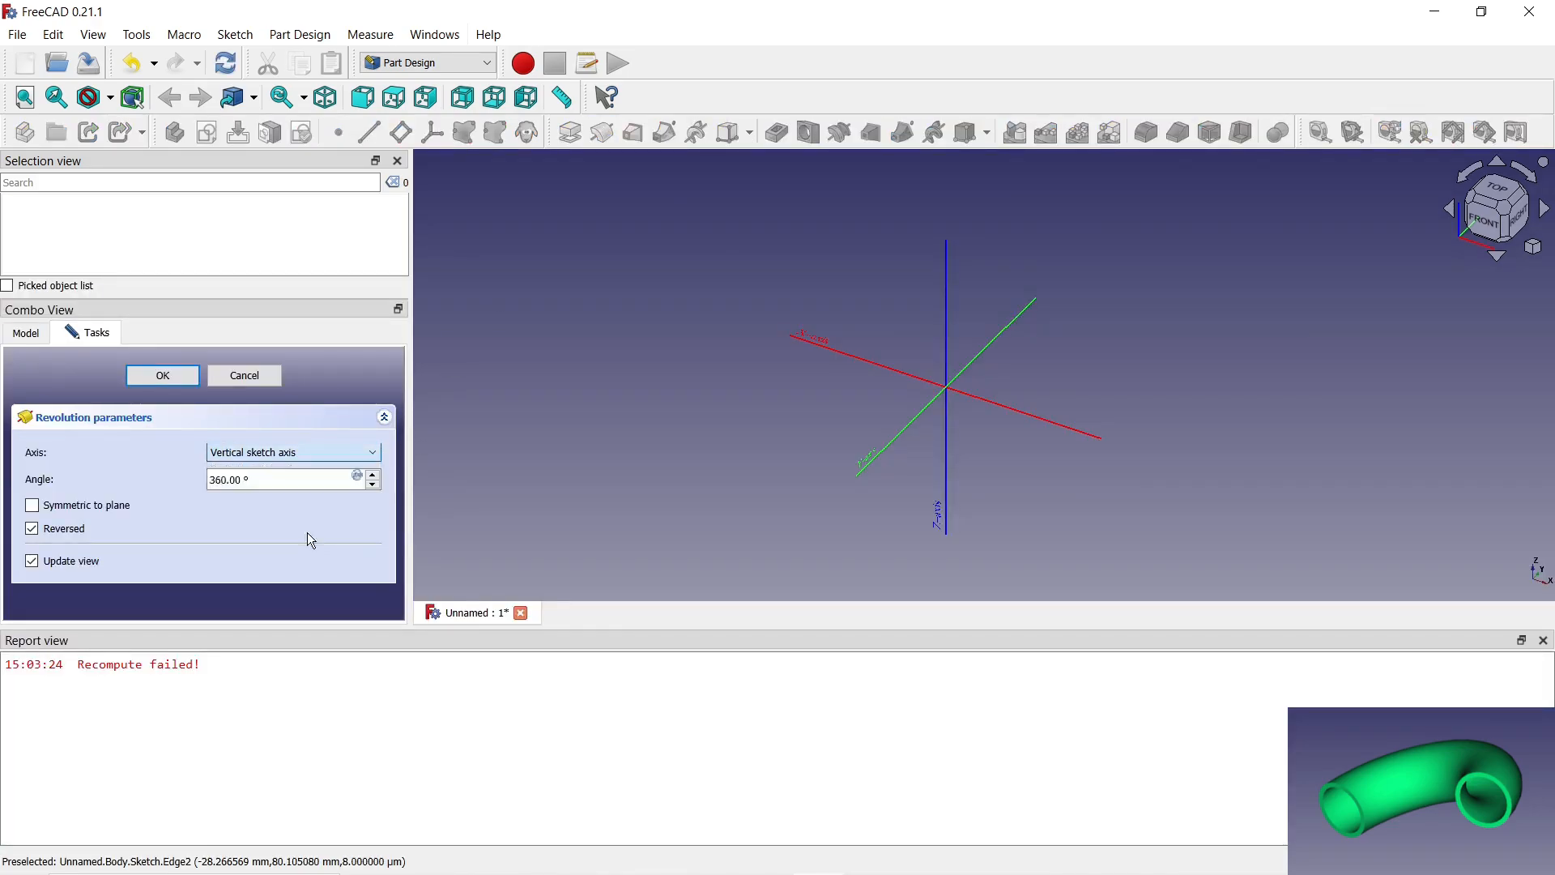
{"action": "left_click", "coordinate": [1022, 414]}
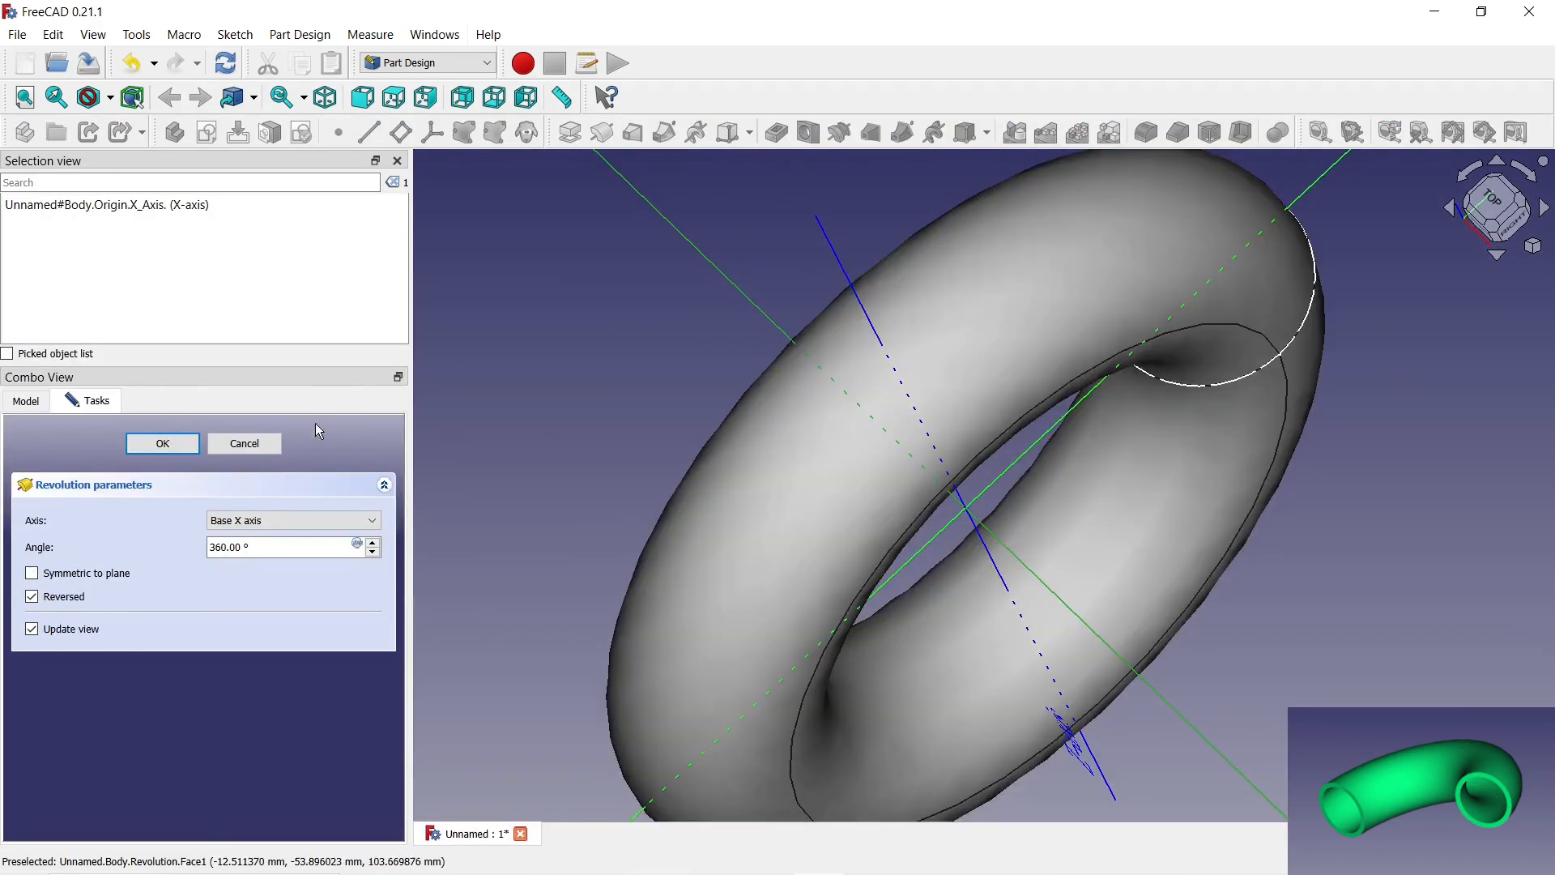
{"action": "left_click_drag", "start_coordinate": [251, 547], "coordinate": [181, 549]}
{"action": "type", "text": "160"}
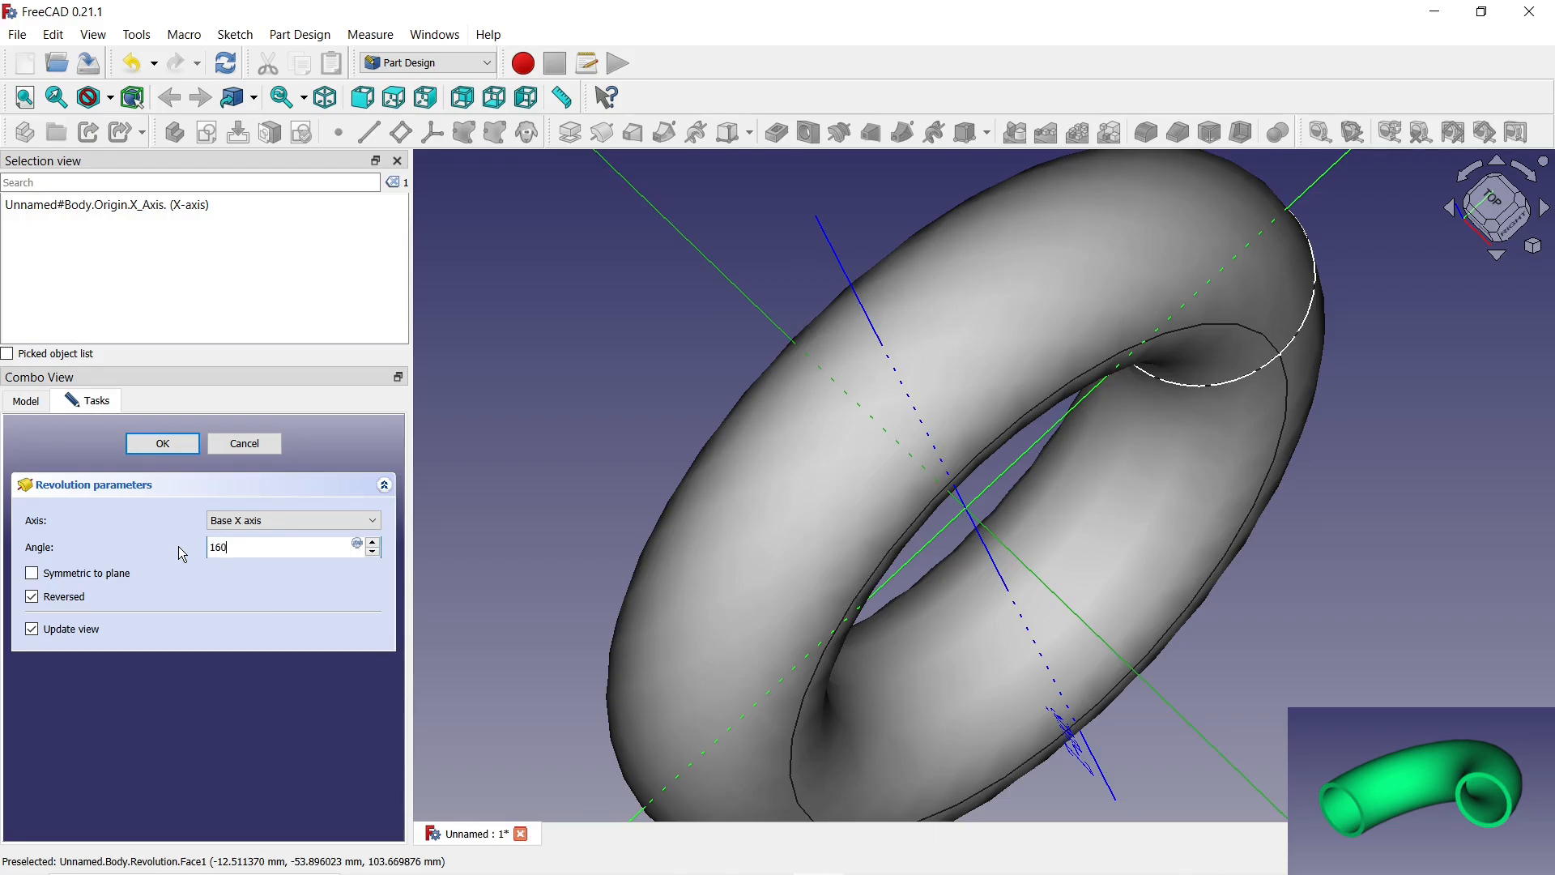
{"action": "left_click", "coordinate": [162, 444]}
{"action": "middle_click_drag", "start_coordinate": [693, 409], "coordinate": [1126, 336]}
- Open the pipe body's appearance settings and set its display mode to Shaded
{"action": "left_click", "coordinate": [26, 399]}
{"action": "left_click", "coordinate": [81, 441]}
{"action": "right_click", "coordinate": [88, 443]}
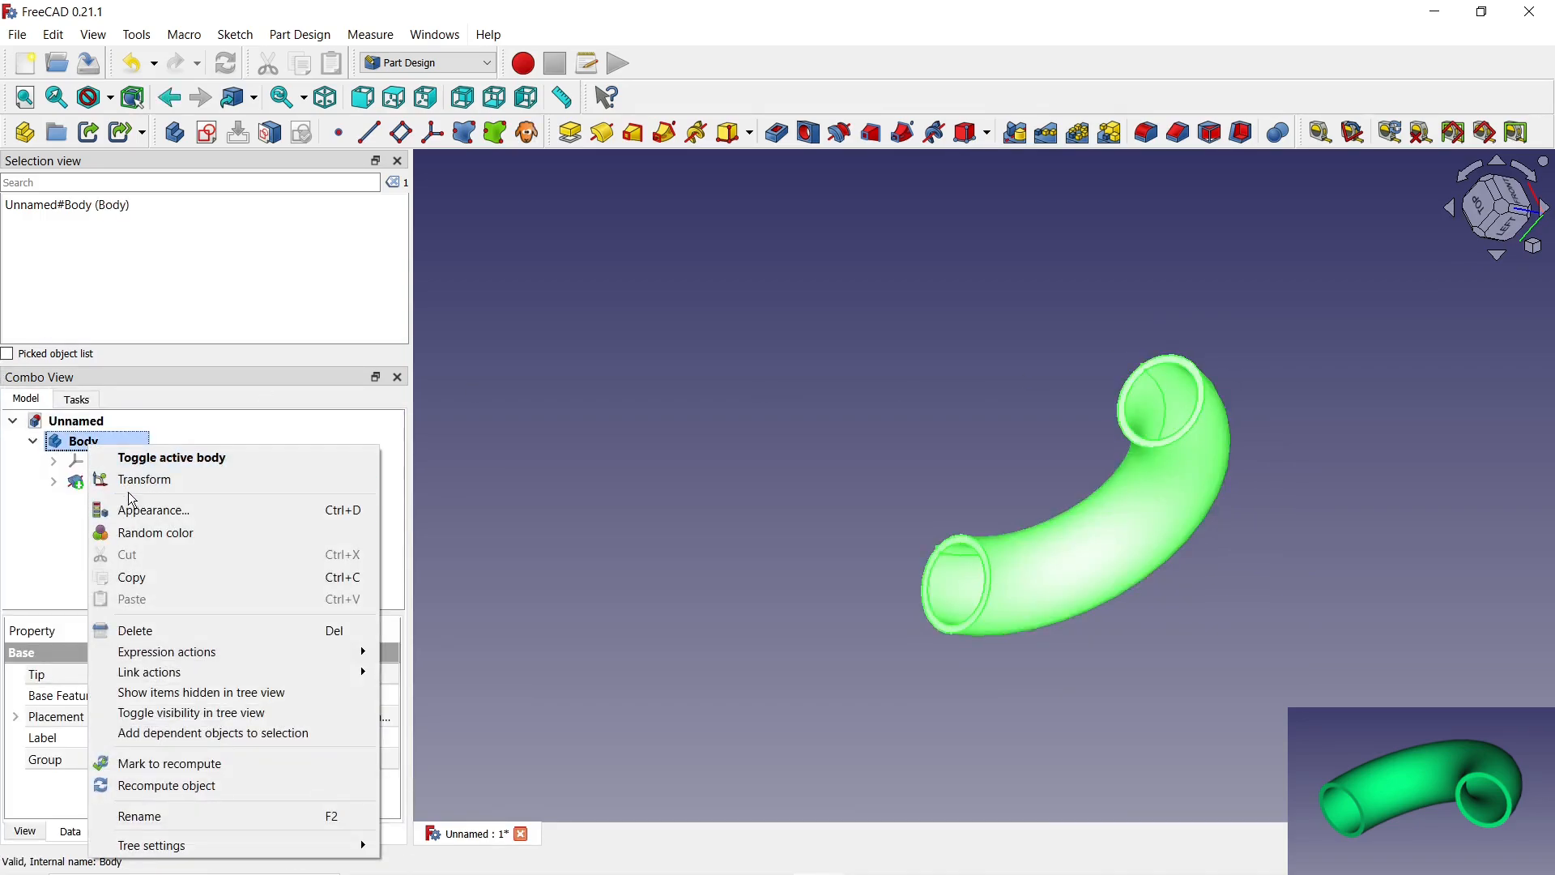
{"action": "left_click", "coordinate": [144, 511]}
{"action": "left_click", "coordinate": [273, 548]}
{"action": "left_click", "coordinate": [235, 569]}
- Set the pipe body's shape color to the bright spring green basic color and close the appearance settings
{"action": "left_click", "coordinate": [281, 682]}
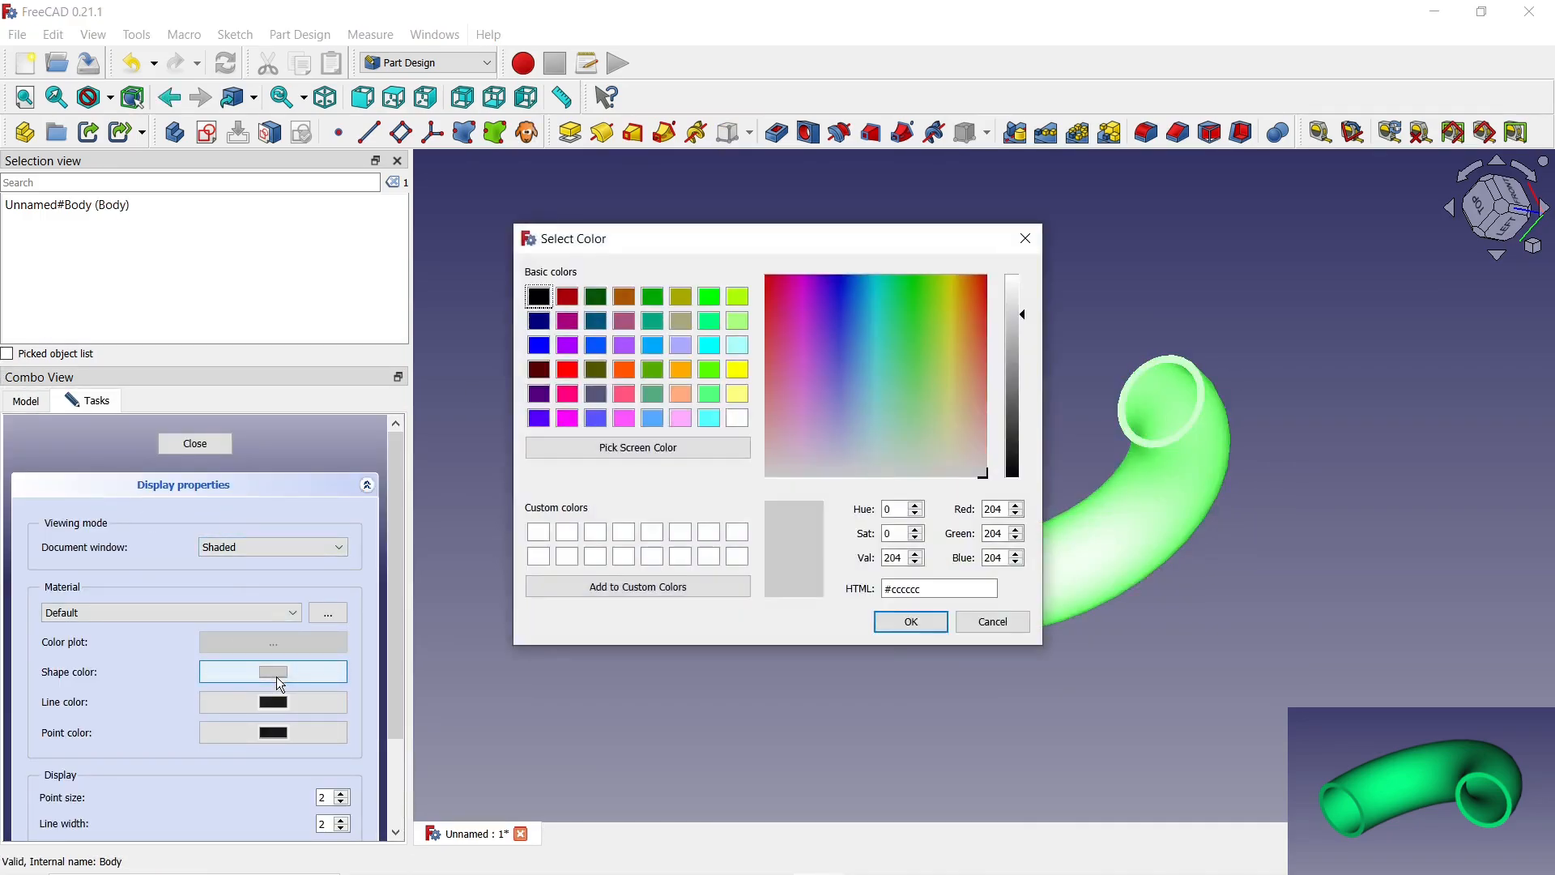
{"action": "left_click", "coordinate": [711, 324]}
{"action": "left_click", "coordinate": [912, 622]}
{"action": "left_click", "coordinate": [195, 444]}
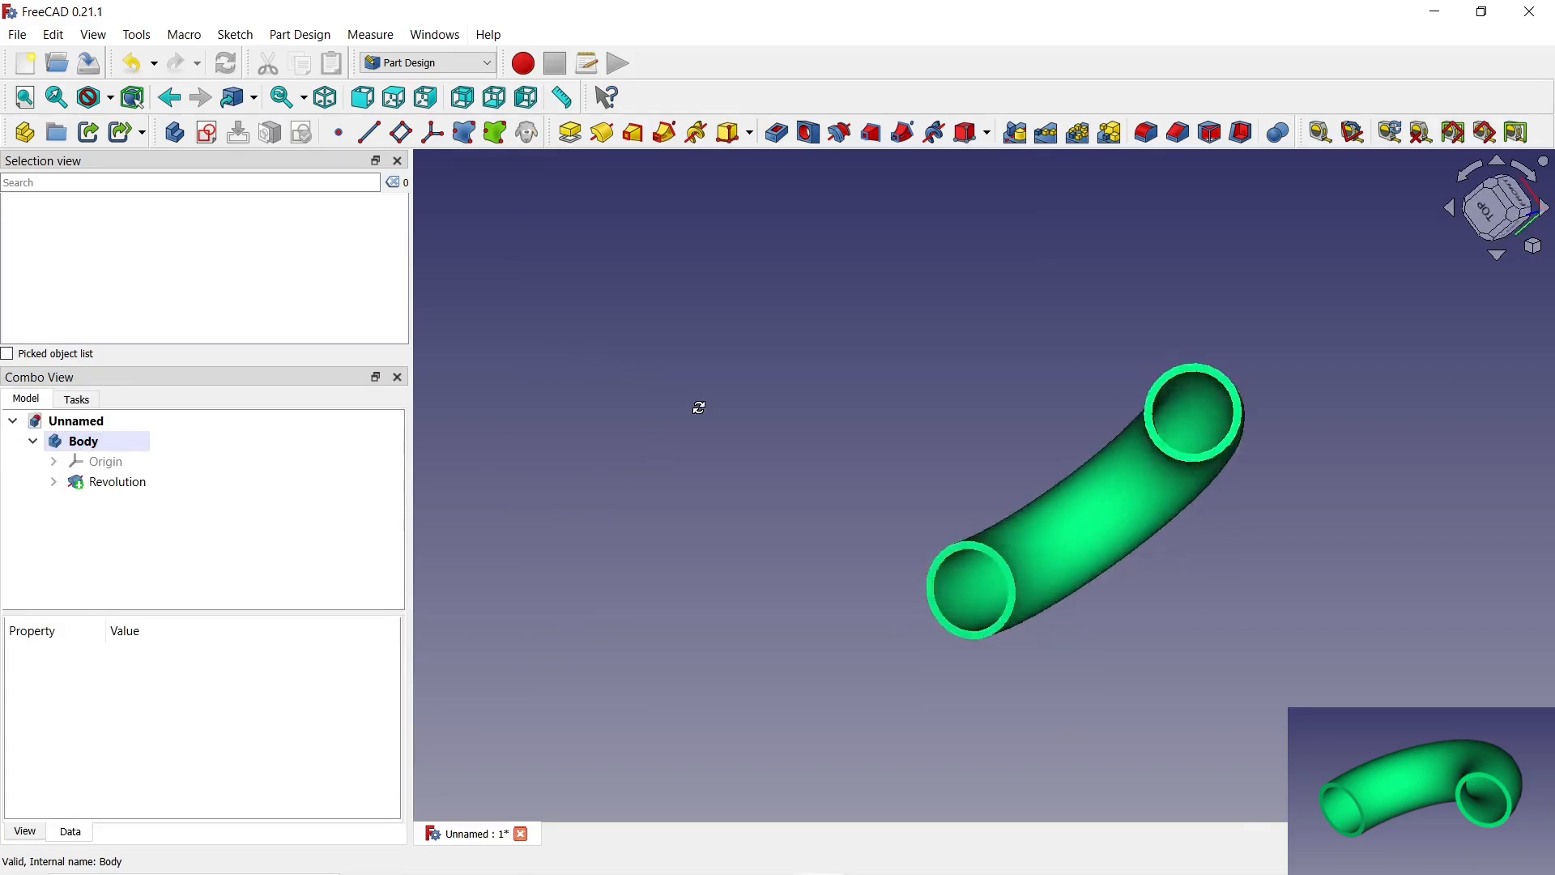
{"action": "middle_click_drag", "start_coordinate": [699, 407], "coordinate": [1024, 579]}
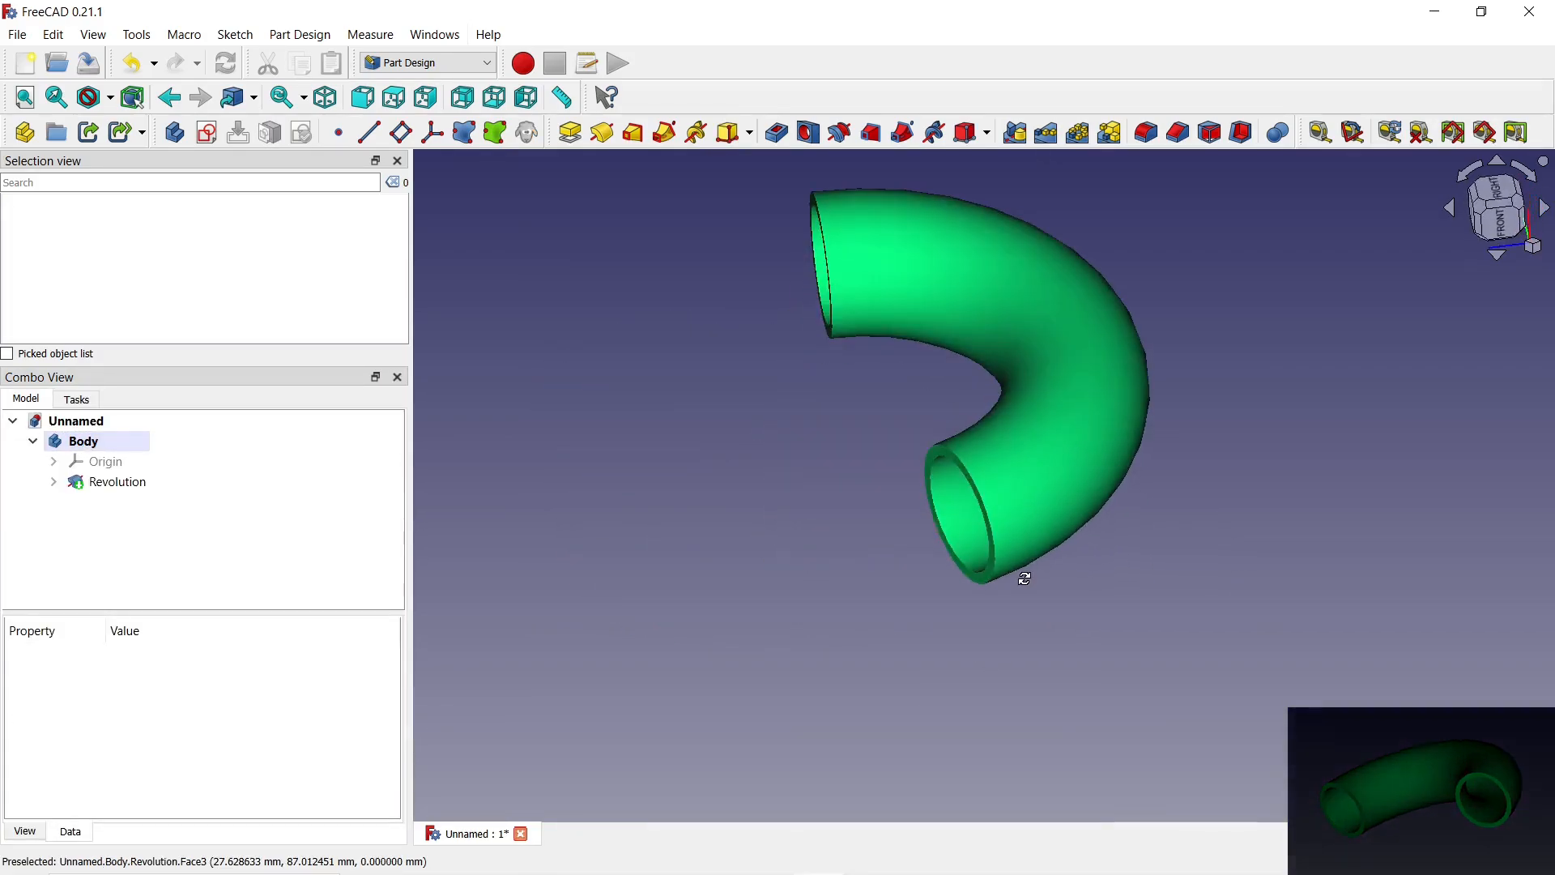